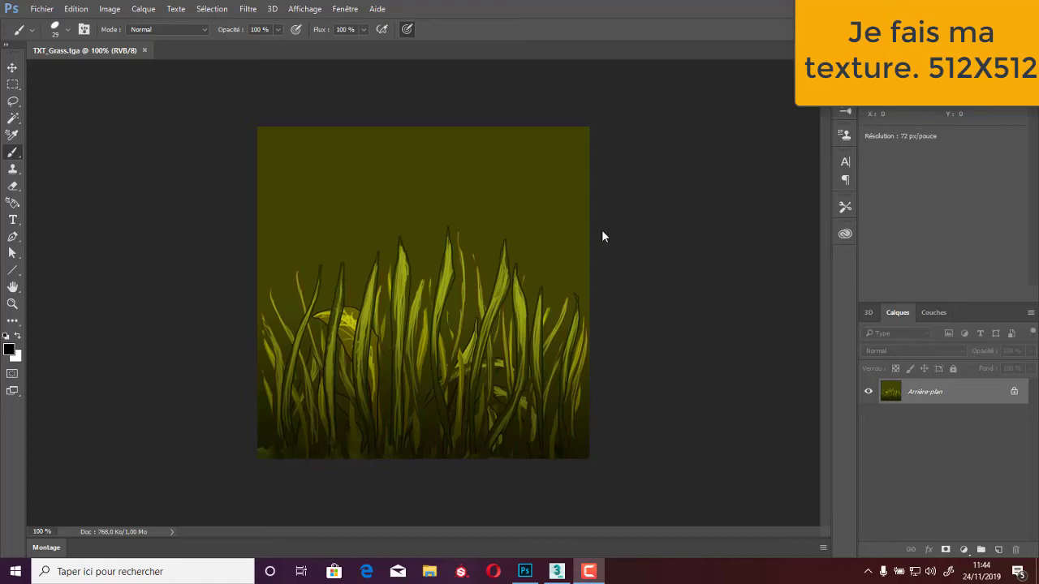
# Resize the grass texture to 512 px wide in Photoshop, then switch to 3ds Max.
pyautogui.click(110, 9)
pyautogui.click(137, 97)
pyautogui.click(581, 390)
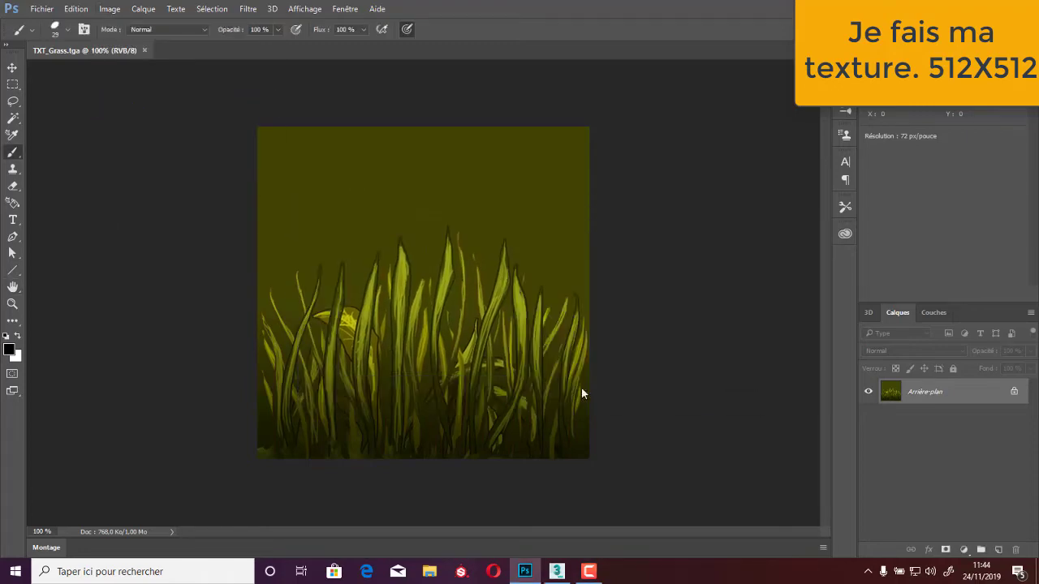
pyautogui.click(557, 571)
# Draw a 250x250 cm ground plane in Top view with 1x1 segments.
pyautogui.moveTo(302, 171); pyautogui.dragTo(422, 256)
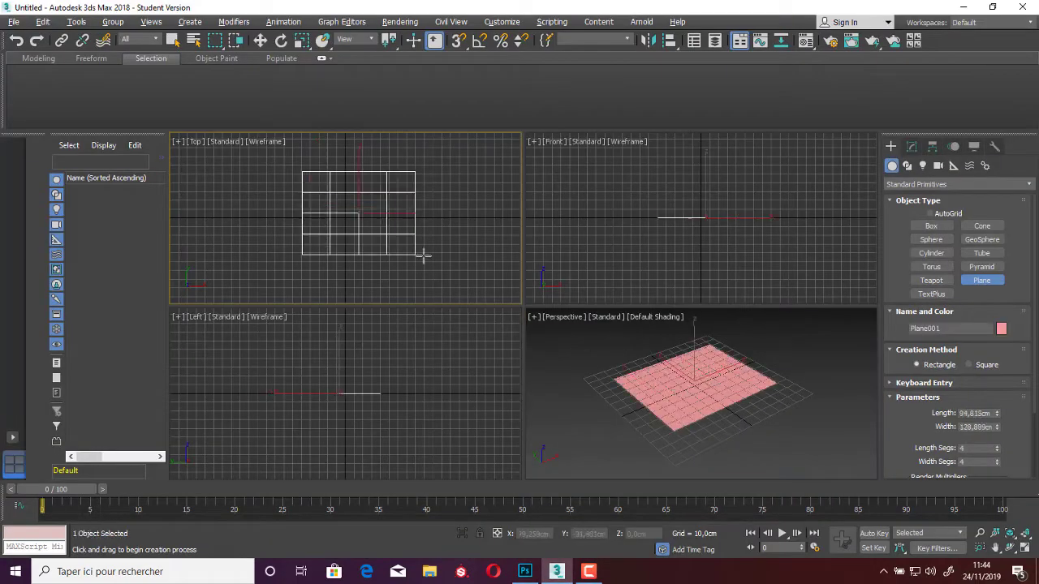
pyautogui.rightClick(996, 448)
pyautogui.rightClick(996, 462)
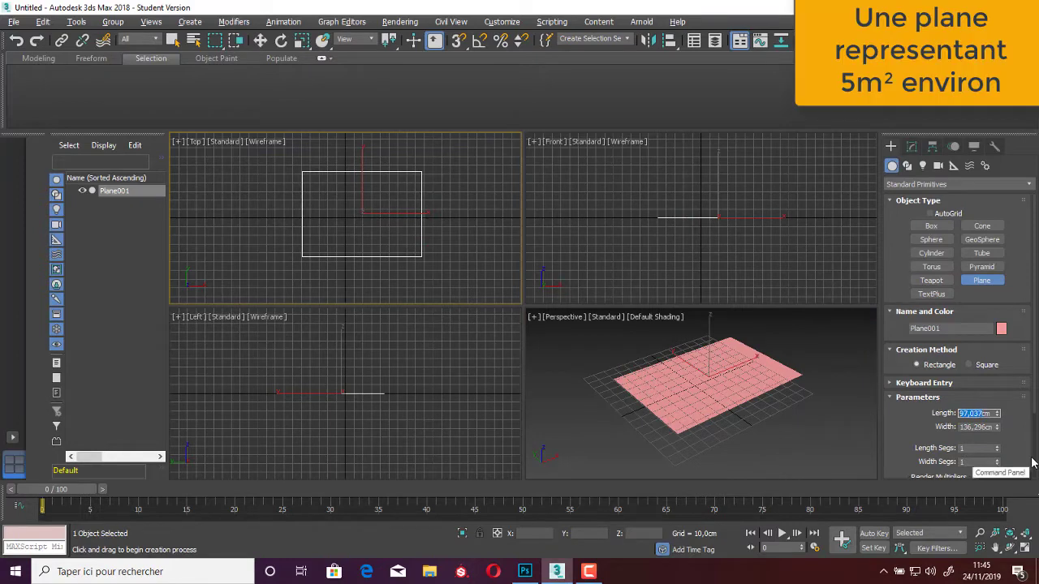
pyautogui.scroll(-2, 1032, 462)
pyautogui.doubleClick(978, 340)
pyautogui.write('250')
pyautogui.press('Return')
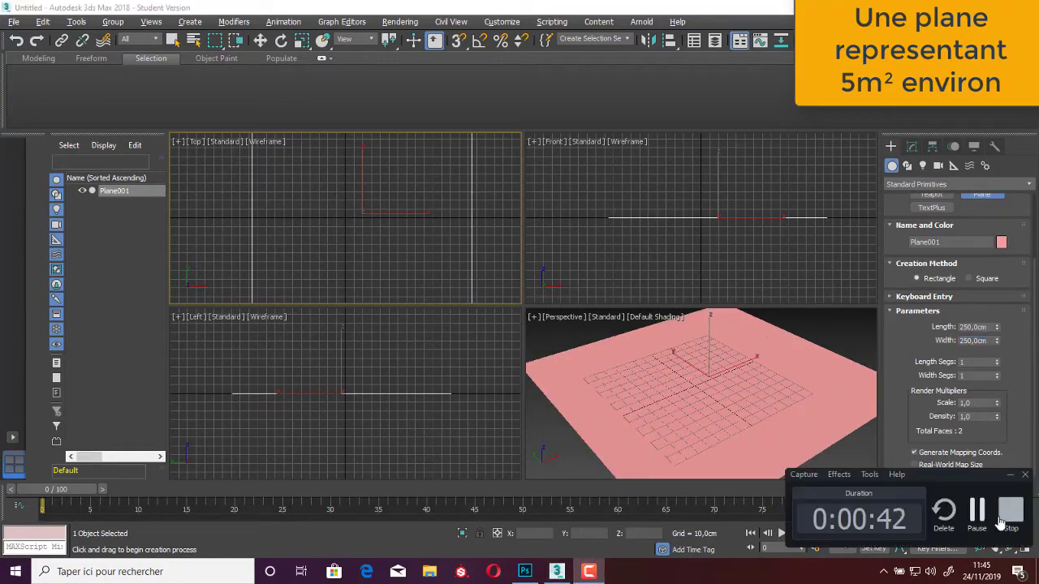
# Draw a narrow upright plane in Front view, then maximize the perspective view with edged faces.
pyautogui.press('w')
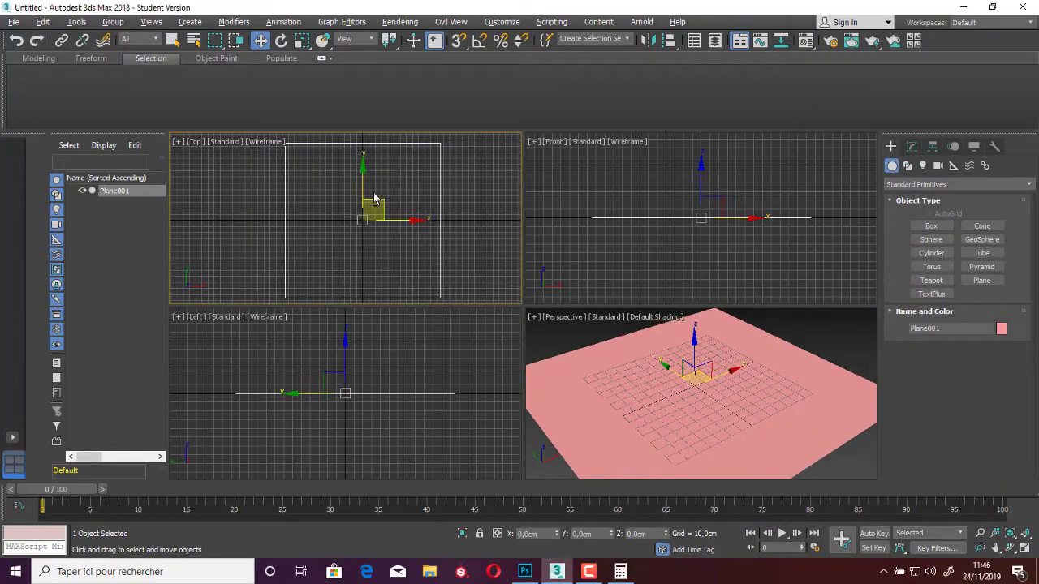
pyautogui.click(981, 280)
pyautogui.moveTo(659, 209); pyautogui.dragTo(775, 224)
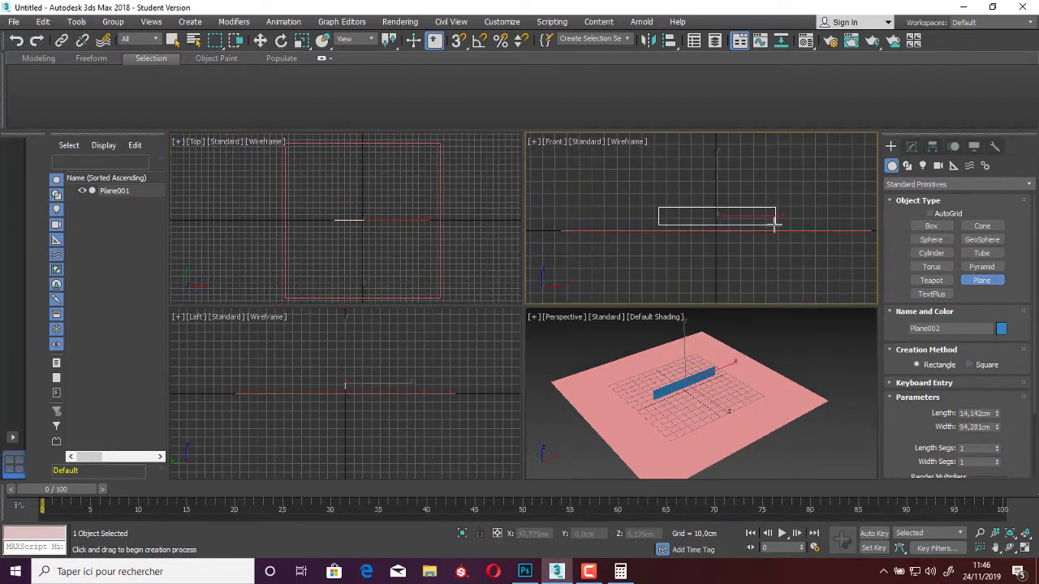
pyautogui.press('w')
pyautogui.hotkey('alt', 'w')
pyautogui.press('F4')
# Give the upright plane a material with TXT_Grass.tga as its Diffuse bitmap.
pyautogui.press('z')
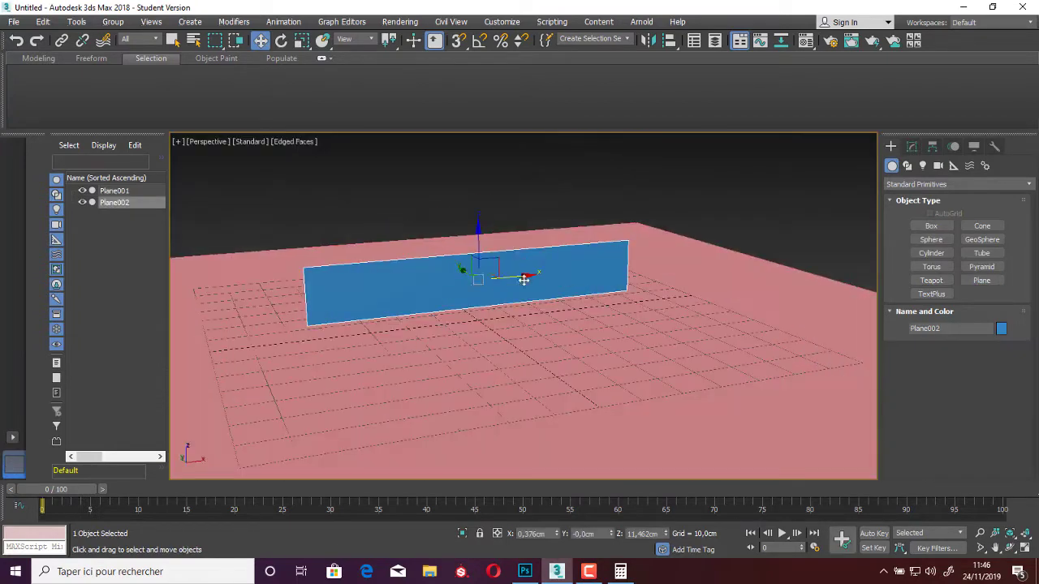
pyautogui.press('m')
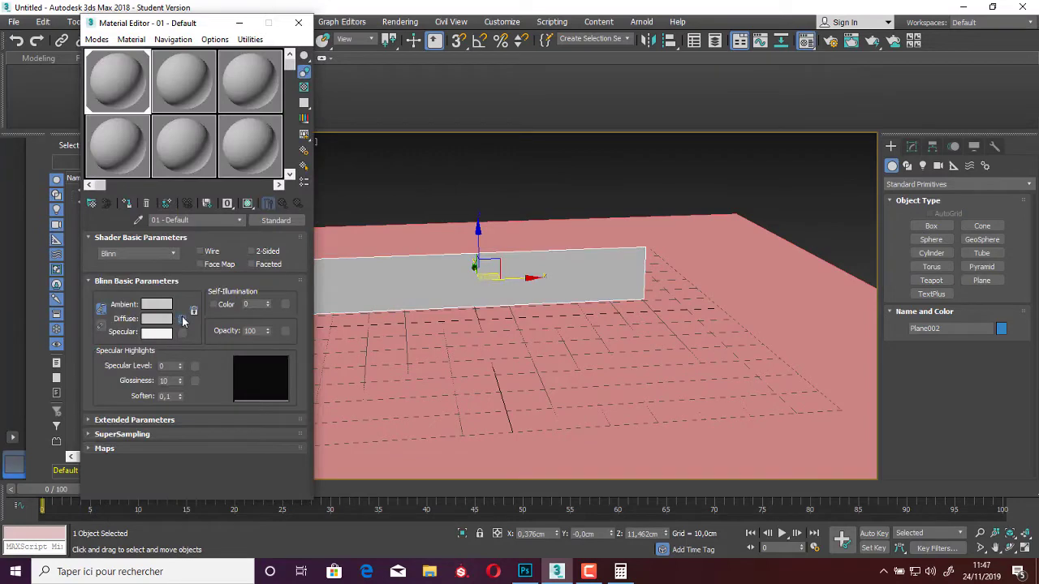
pyautogui.click(181, 318)
pyautogui.doubleClick(390, 105)
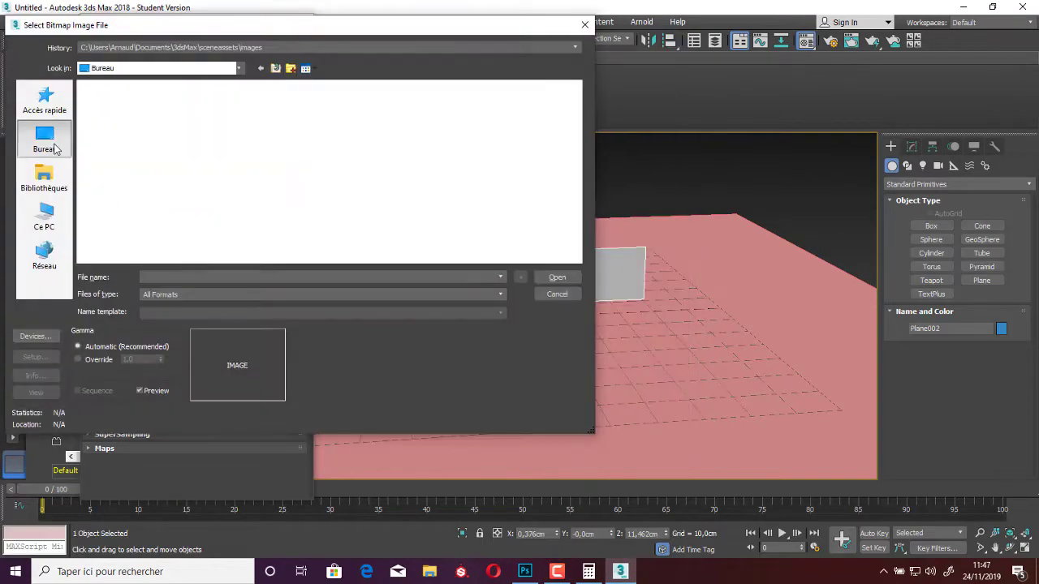
pyautogui.doubleClick(167, 132)
pyautogui.click(283, 203)
pyautogui.click(298, 23)
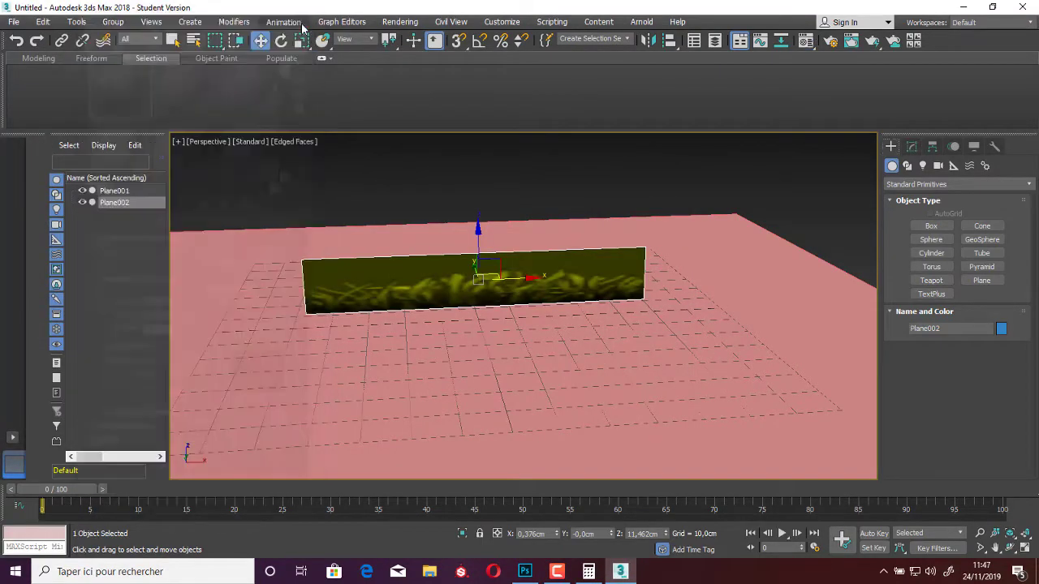
# Add Unwrap UVW and pull the UV top edge down to fit the grass area.
pyautogui.moveTo(376, 244)
pyautogui.keyDown('alt'); pyautogui.mouseDown(button='middle')
pyautogui.moveTo(376, 296)
pyautogui.moveTo(336, 236)
pyautogui.mouseUp(button='middle'); pyautogui.keyUp('alt')
pyautogui.click(912, 146)
pyautogui.click(920, 205)
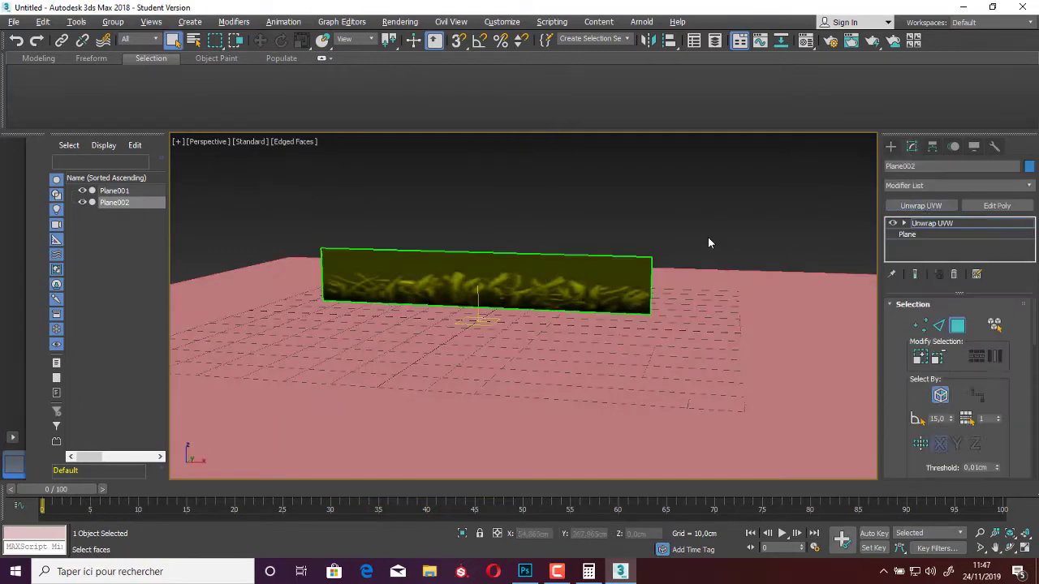
pyautogui.scroll(-2, 961, 356)
pyautogui.scroll(-3, 962, 356)
pyautogui.click(956, 361)
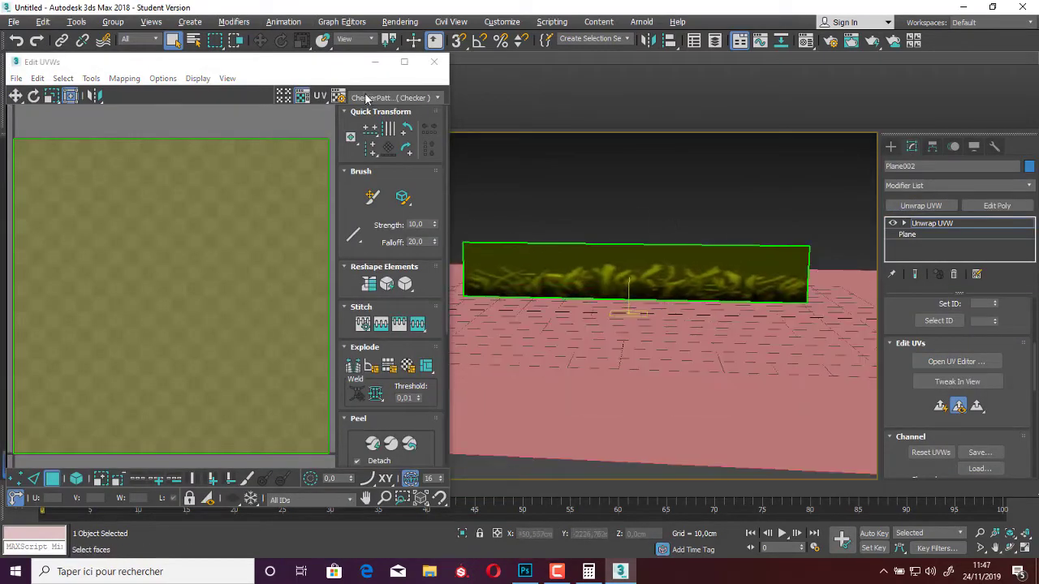
pyautogui.click(196, 235)
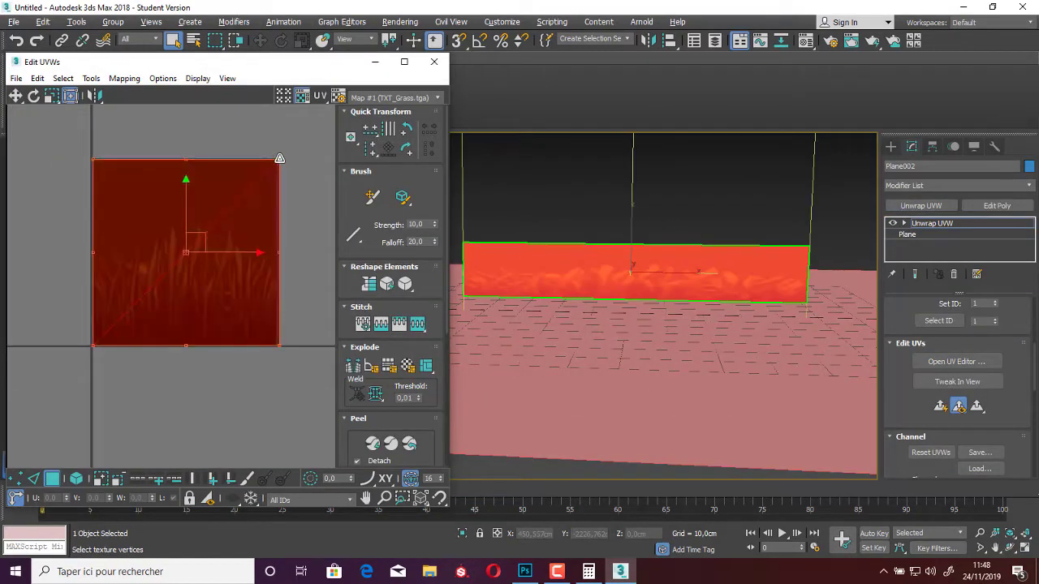
pyautogui.moveTo(280, 157); pyautogui.dragTo(283, 212)
pyautogui.click(301, 290)
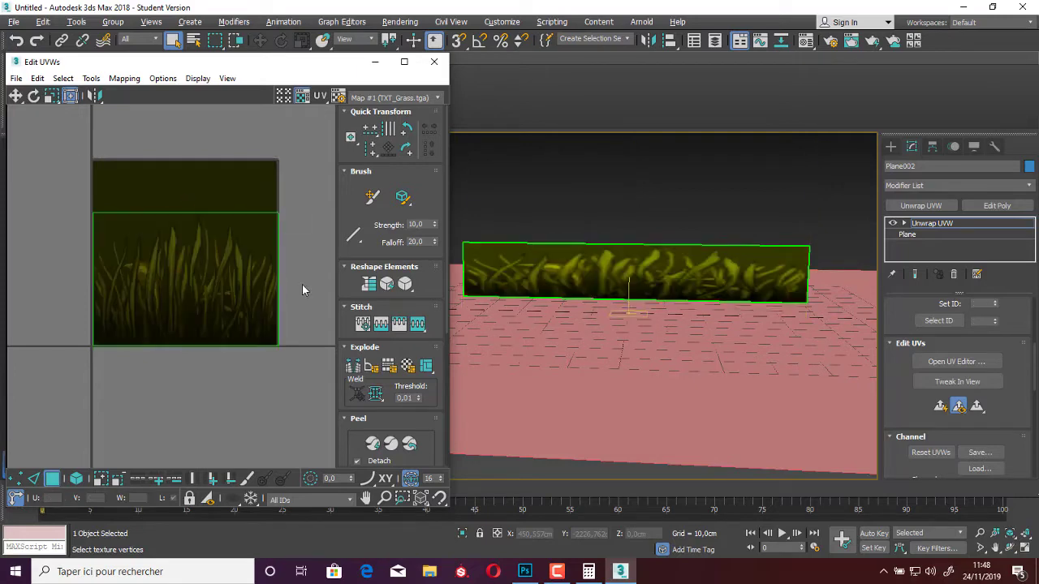
pyautogui.click(435, 62)
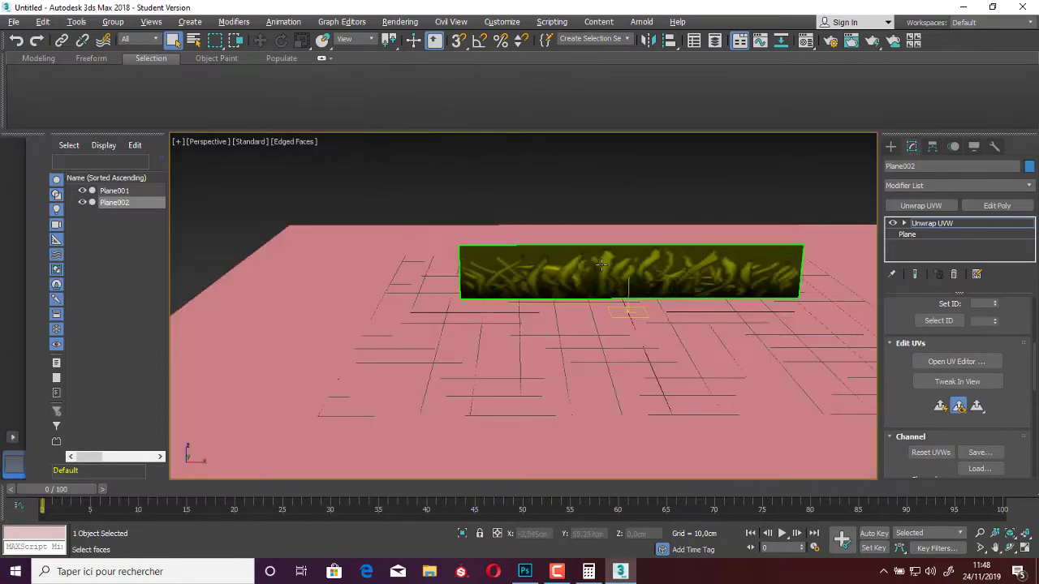
# Add an Edit Poly modifier and stretch the grass plane taller.
pyautogui.click(996, 205)
pyautogui.press('w')
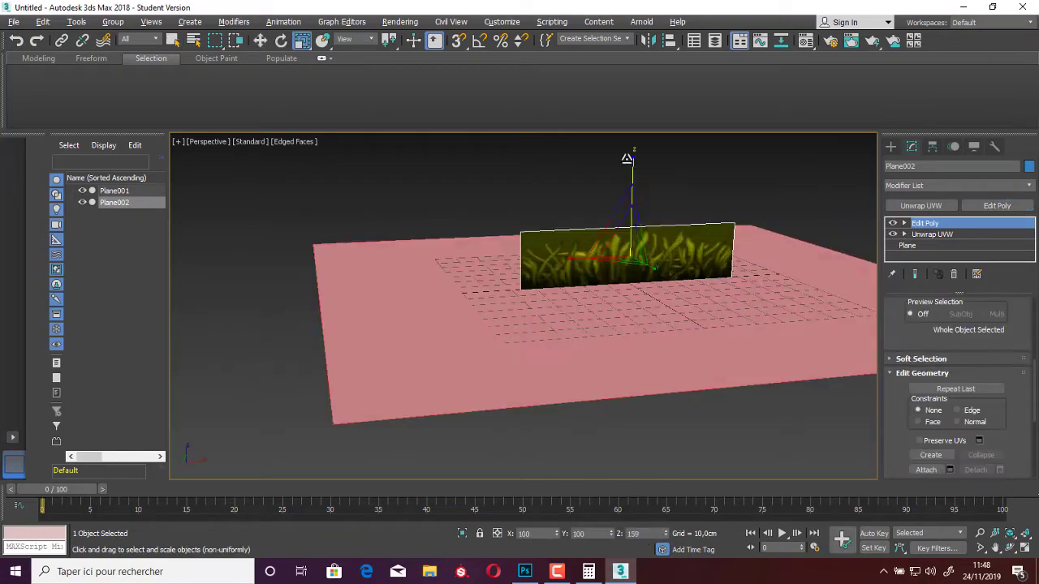
pyautogui.keyDown('alt'); pyautogui.moveTo(626, 229); pyautogui.dragTo(599, 203, button='middle'); pyautogui.keyUp('alt')
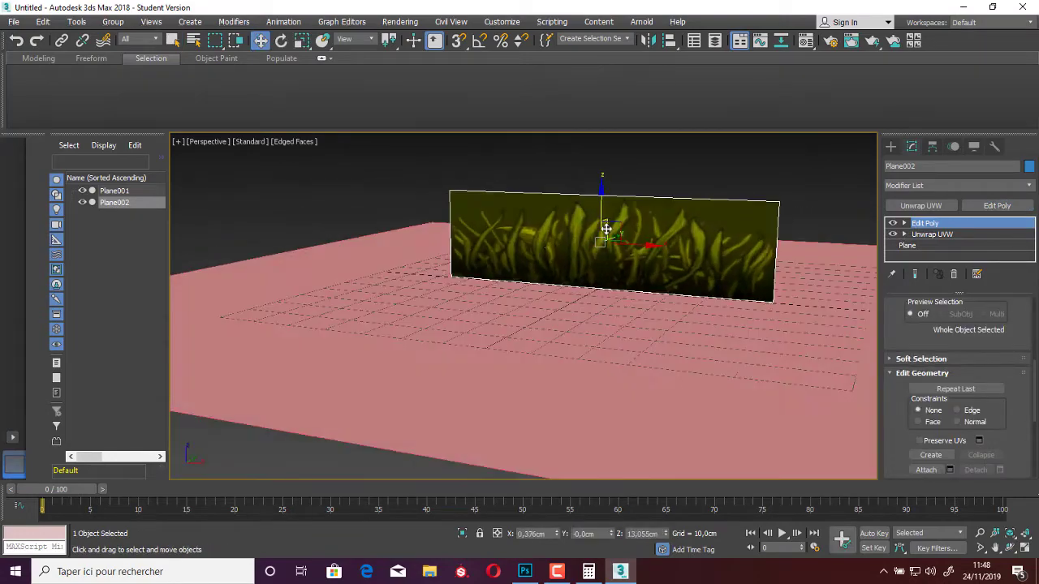
pyautogui.scroll(2, 605, 229)
pyautogui.scroll(2, 592, 267)
pyautogui.scroll(-4, 533, 181)
pyautogui.moveTo(533, 181)
pyautogui.keyDown('alt'); pyautogui.mouseDown(button='middle')
pyautogui.moveTo(536, 271)
pyautogui.moveTo(478, 285)
pyautogui.moveTo(705, 279)
pyautogui.mouseUp(button='middle'); pyautogui.keyUp('alt')
pyautogui.press('r')
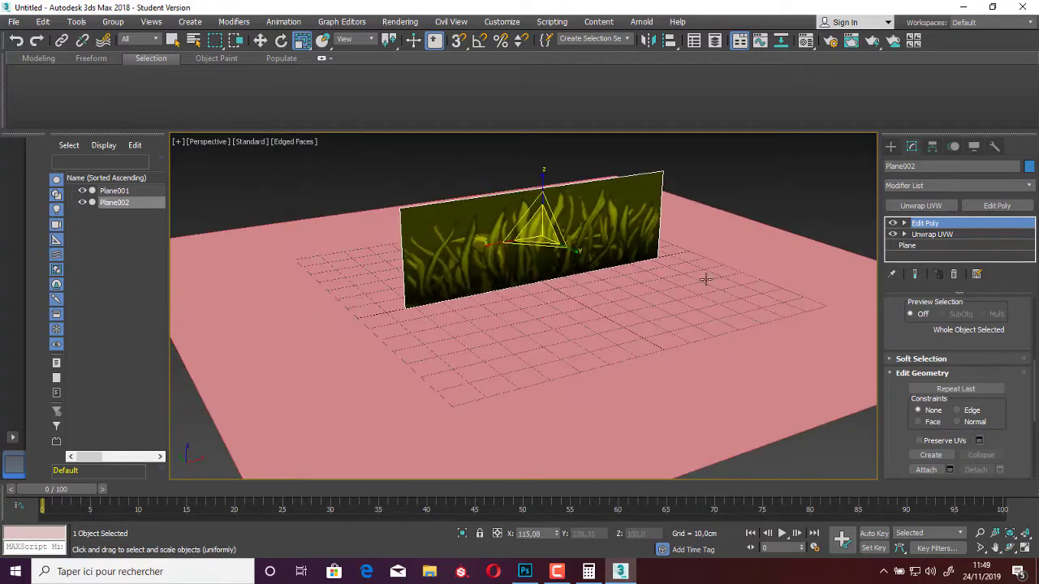
# Snap the grass plane's pivot to its base using Affect Pivot Only and vertex snap.
pyautogui.click(931, 146)
pyautogui.click(956, 235)
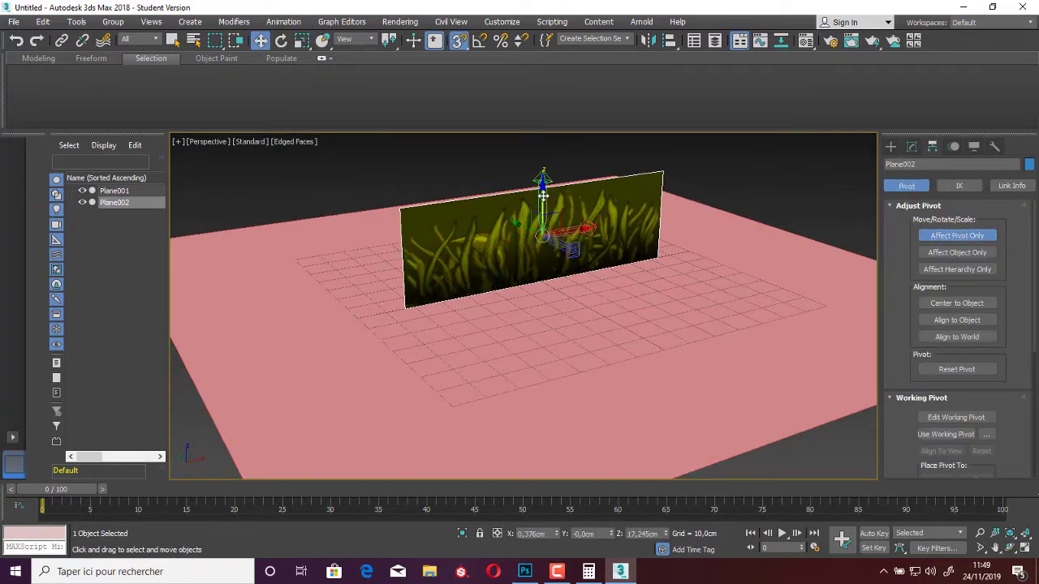
pyautogui.keyDown('alt'); pyautogui.moveTo(403, 310); pyautogui.dragTo(519, 259, button='middle'); pyautogui.keyUp('alt')
pyautogui.click(595, 251)
pyautogui.keyDown('alt'); pyautogui.moveTo(596, 251); pyautogui.dragTo(482, 86, button='middle'); pyautogui.keyUp('alt')
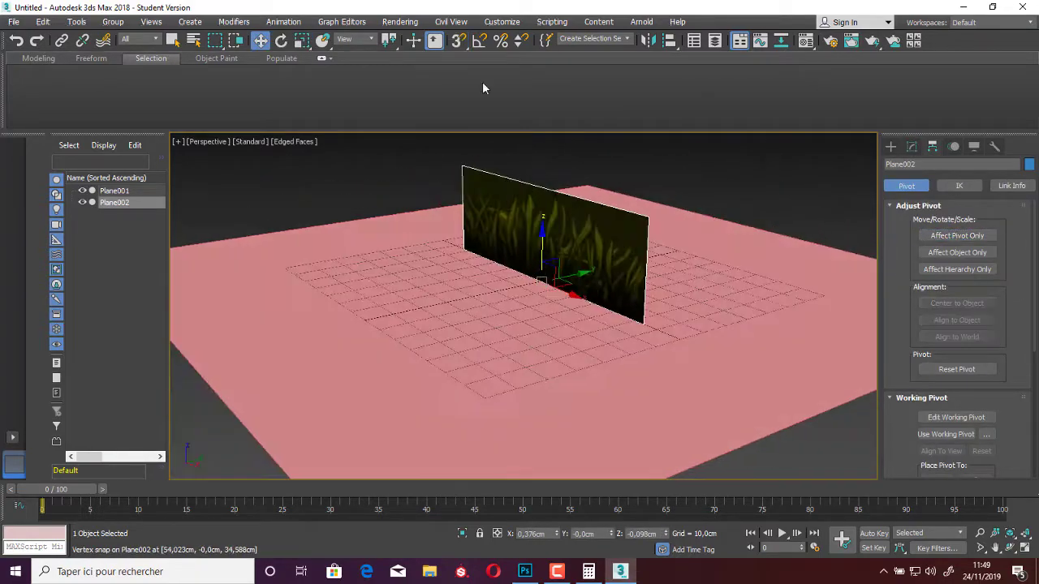
# With angle snap on, tilt the grass plane 30 degrees around its base.
pyautogui.click(480, 41)
pyautogui.keyDown('alt'); pyautogui.moveTo(520, 243); pyautogui.dragTo(568, 225, button='middle'); pyautogui.keyUp('alt')
pyautogui.click(568, 225)
pyautogui.press('e')
pyautogui.moveTo(530, 267); pyautogui.dragTo(521, 293)
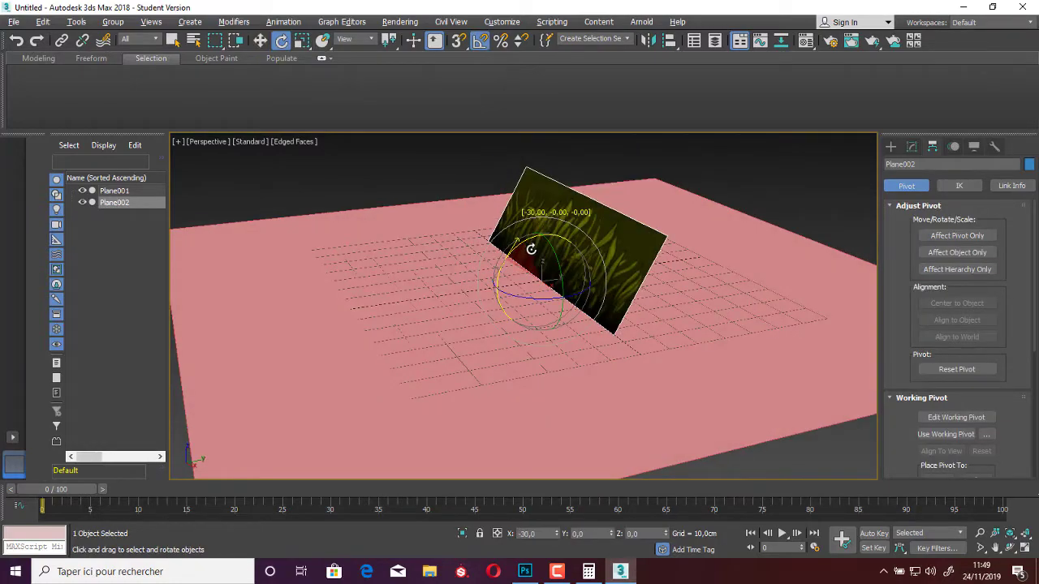
pyautogui.keyDown('alt'); pyautogui.moveTo(520, 293); pyautogui.dragTo(536, 289, button='middle'); pyautogui.keyUp('alt')
# Shift-rotate to clone the plane 180° on Z, forming a V-shaped pair.
pyautogui.keyDown('shift'); pyautogui.moveTo(540, 292); pyautogui.dragTo(527, 343); pyautogui.keyUp('shift')
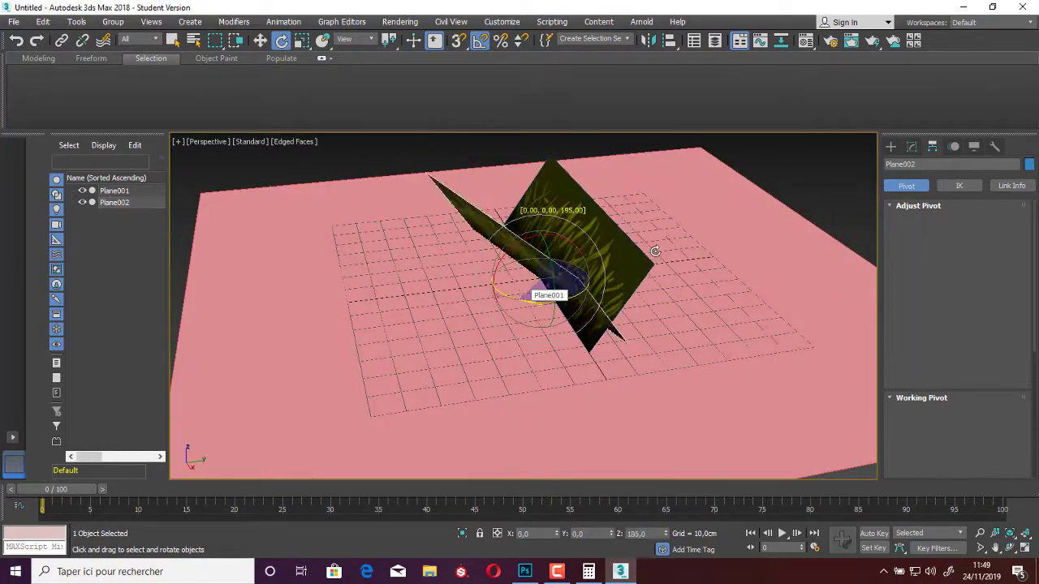
pyautogui.click(527, 343)
pyautogui.press('w')
pyautogui.click(563, 304)
pyautogui.moveTo(563, 303)
pyautogui.keyDown('alt'); pyautogui.mouseDown(button='middle')
pyautogui.moveTo(586, 268)
pyautogui.moveTo(586, 343)
pyautogui.moveTo(492, 324)
pyautogui.moveTo(539, 299)
pyautogui.moveTo(540, 244)
pyautogui.mouseUp(button='middle'); pyautogui.keyUp('alt')
pyautogui.click(594, 240)
pyautogui.press('w')
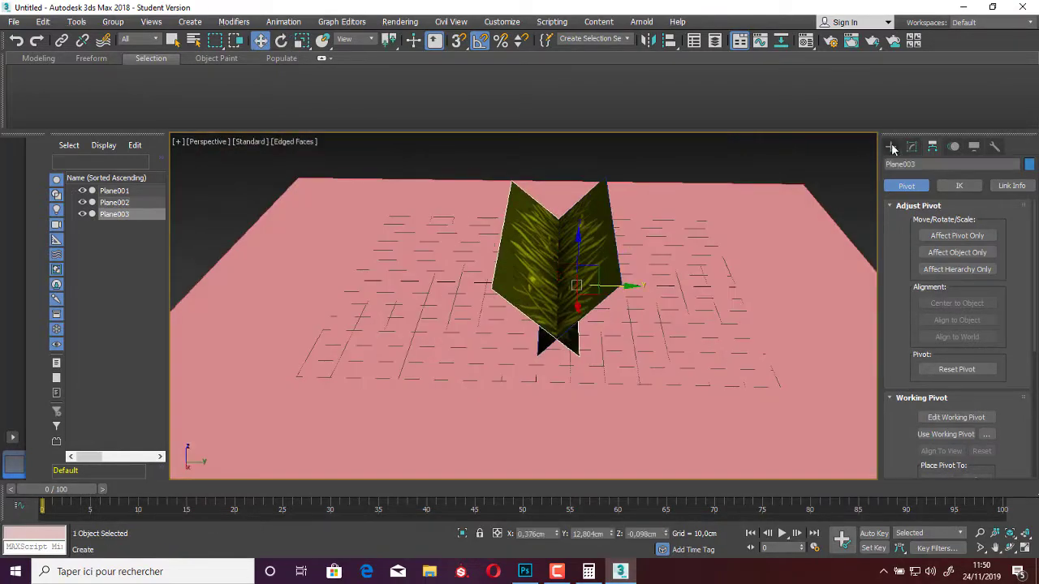
# Convert the copy to editable poly, attach the other grass plane, and move the tuft to the ground's left edge.
pyautogui.rightClick(523, 268)
pyautogui.click(650, 381)
pyautogui.scroll(-3, 1034, 414)
pyautogui.click(926, 357)
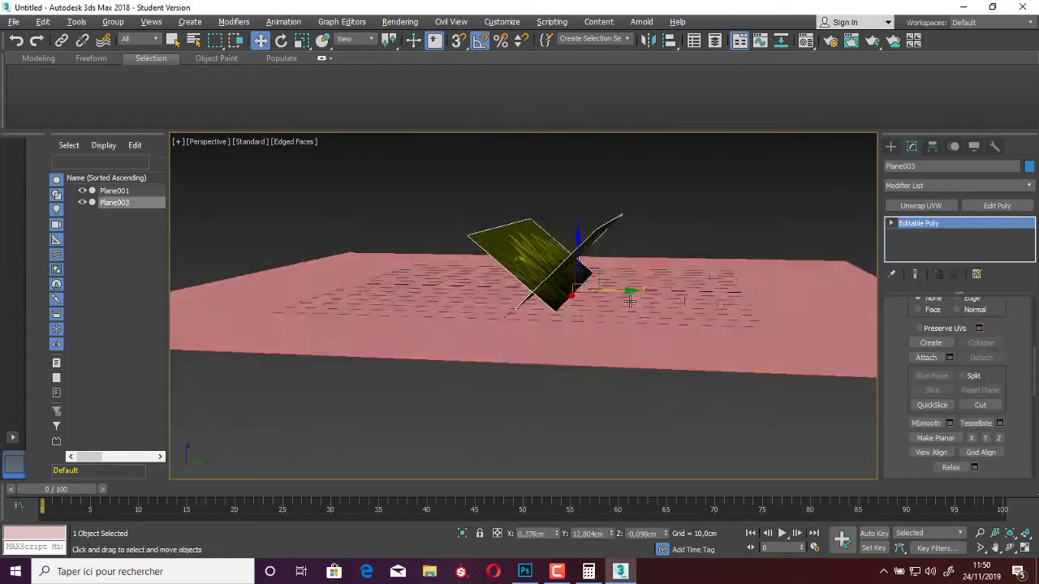
pyautogui.click(560, 268)
pyautogui.keyDown('alt'); pyautogui.moveTo(560, 268); pyautogui.dragTo(635, 292, button='middle'); pyautogui.keyUp('alt')
pyautogui.scroll(-3, 636, 293)
pyautogui.moveTo(636, 292); pyautogui.dragTo(487, 292)
pyautogui.keyDown('alt'); pyautogui.moveTo(487, 292); pyautogui.dragTo(512, 256, button='middle'); pyautogui.keyUp('alt')
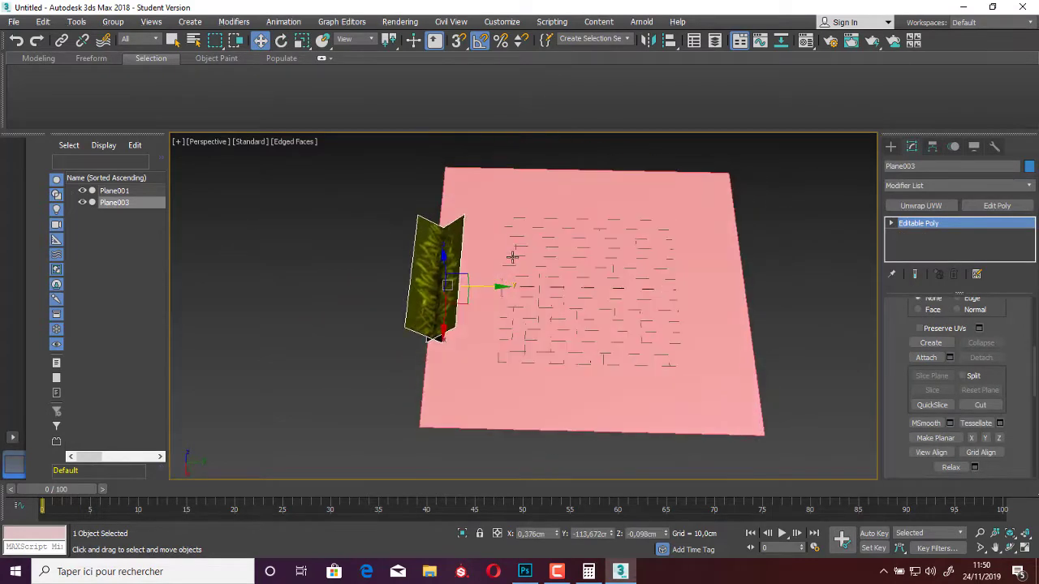
# Move the tuft's pivot to the grid centre and Shift-rotate 45° for seven copies around it.
pyautogui.click(932, 147)
pyautogui.click(957, 235)
pyautogui.scroll(5, 673, 248)
pyautogui.scroll(-3, 582, 283)
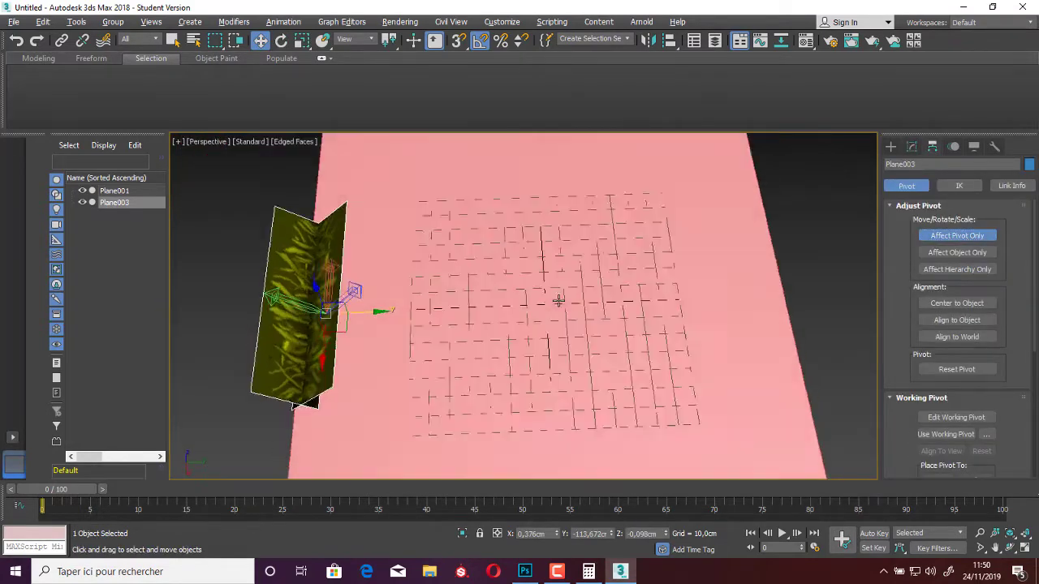
pyautogui.rightClick(454, 43)
pyautogui.click(601, 196)
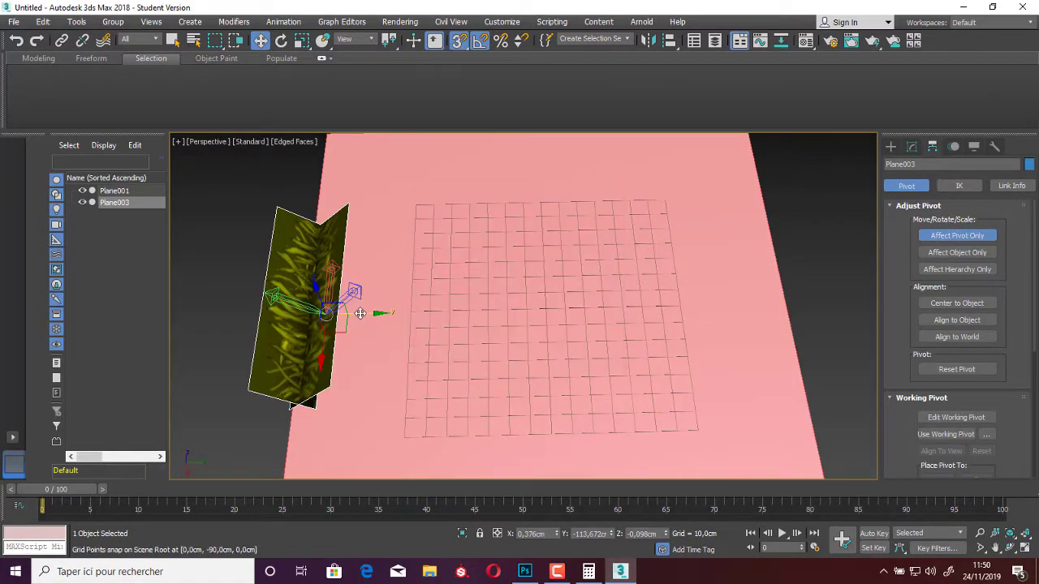
pyautogui.moveTo(325, 311); pyautogui.dragTo(546, 307)
pyautogui.press('e')
pyautogui.keyDown('shift'); pyautogui.moveTo(584, 338); pyautogui.dragTo(552, 341); pyautogui.keyUp('shift')
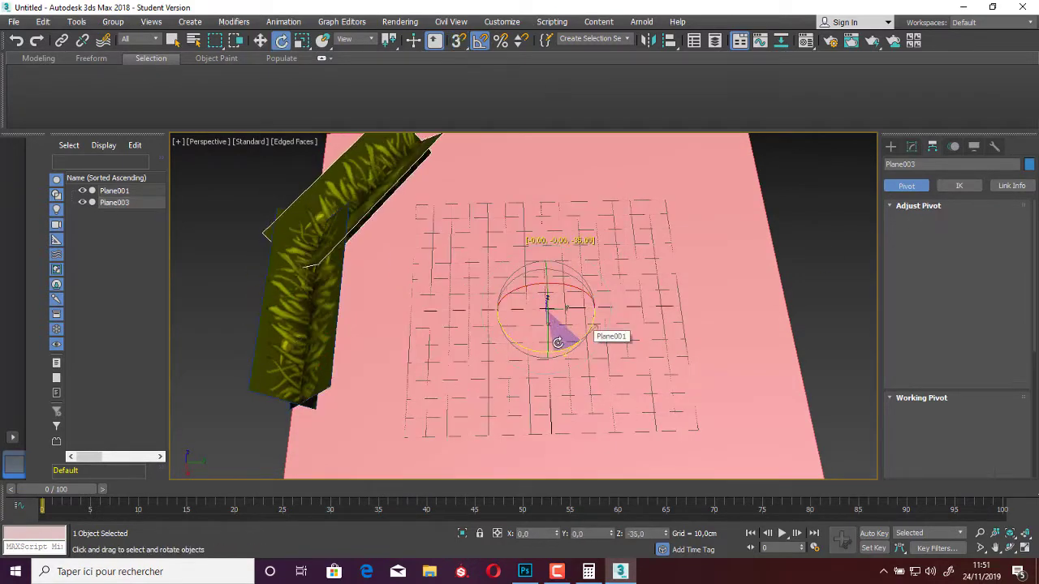
pyautogui.press('Return')
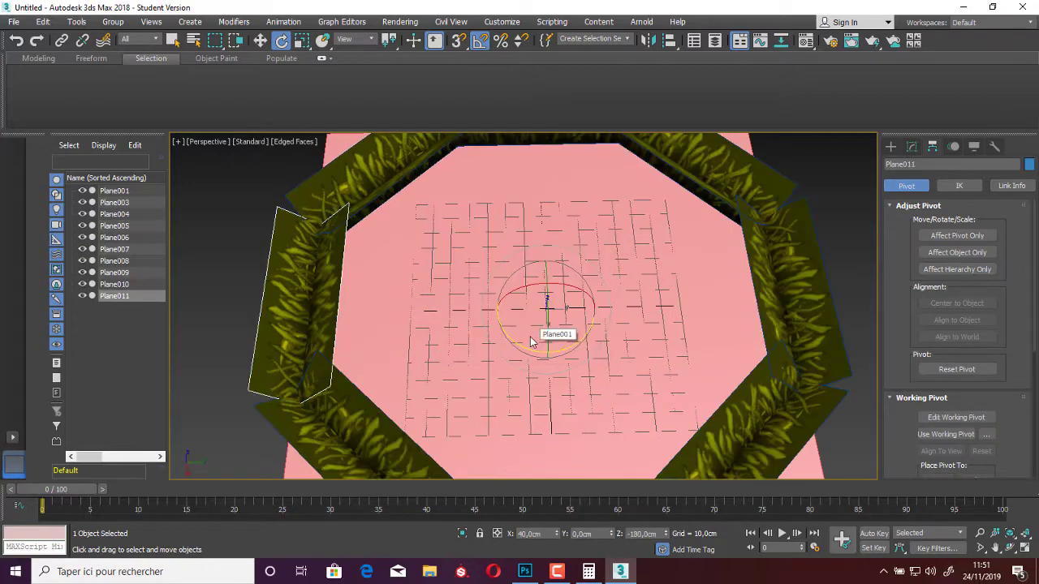
pyautogui.press('w')
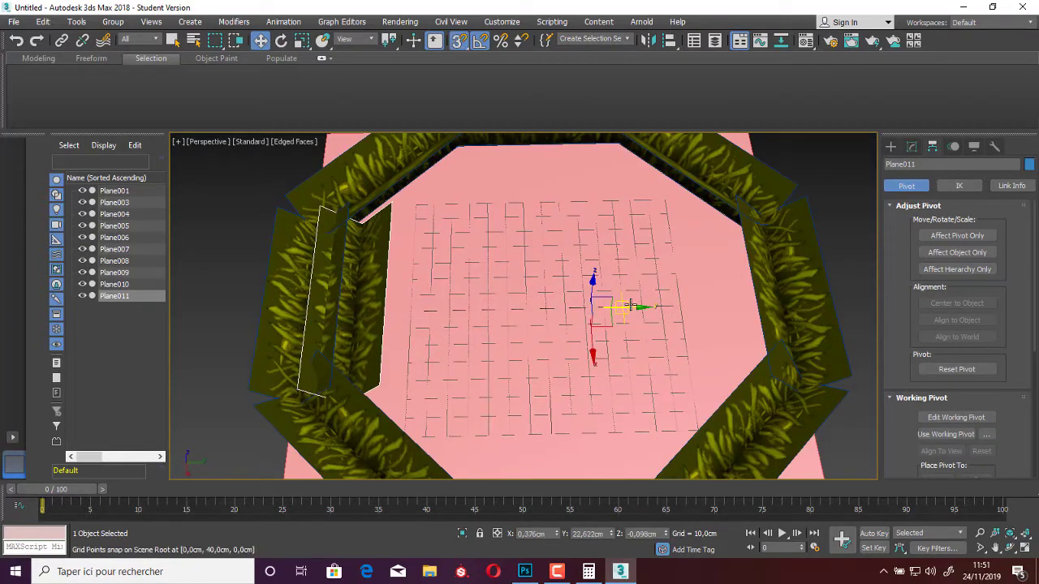
# Centre another plane's pivot on the ground and rotate-clone it into a second ring.
pyautogui.click(957, 235)
pyautogui.moveTo(616, 307)
pyautogui.mouseDown()
pyautogui.moveTo(558, 307)
pyautogui.moveTo(546, 343)
pyautogui.mouseUp()
pyautogui.press('Return')
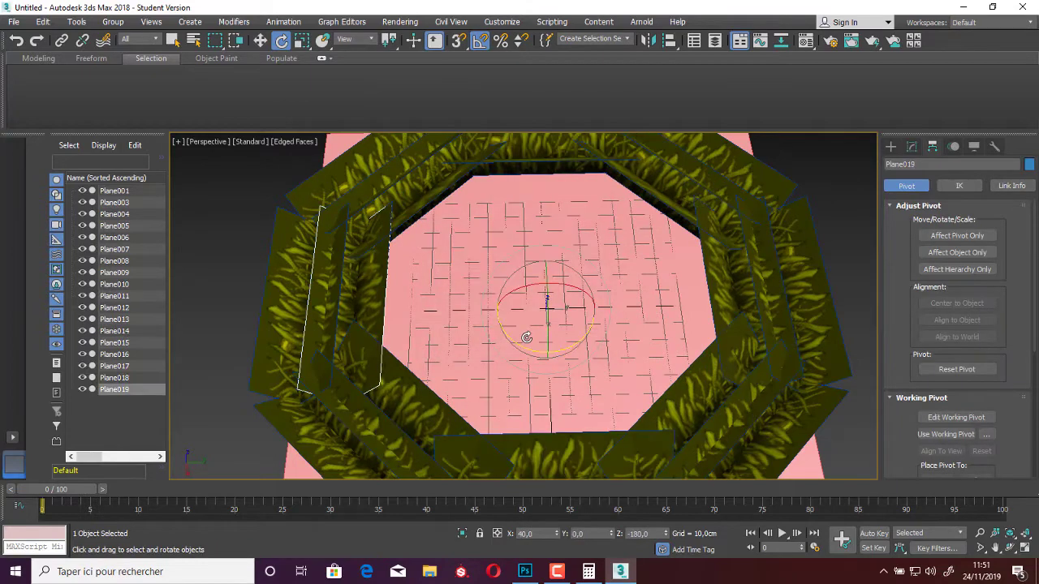
pyautogui.press('w')
pyautogui.hotkey('ctrl', 'z')
pyautogui.hotkey('ctrl', 'z')
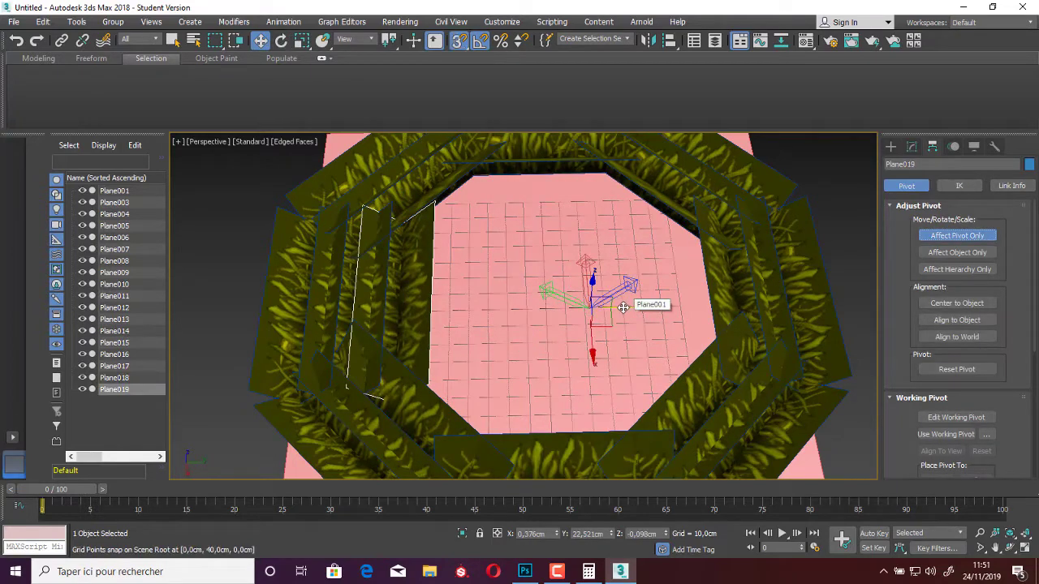
pyautogui.press('e')
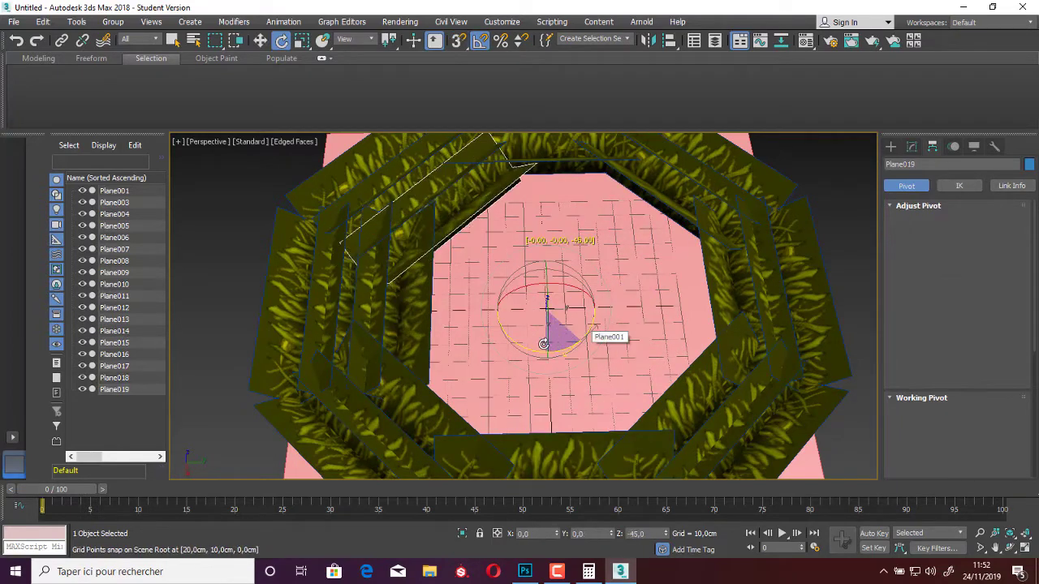
pyautogui.keyDown('shift'); pyautogui.moveTo(580, 338); pyautogui.dragTo(556, 336); pyautogui.keyUp('shift')
pyautogui.click(538, 342)
pyautogui.press('w')
# Rotate-clone an inner plane around the centre, then Shift-move copies further inward.
pyautogui.click(956, 235)
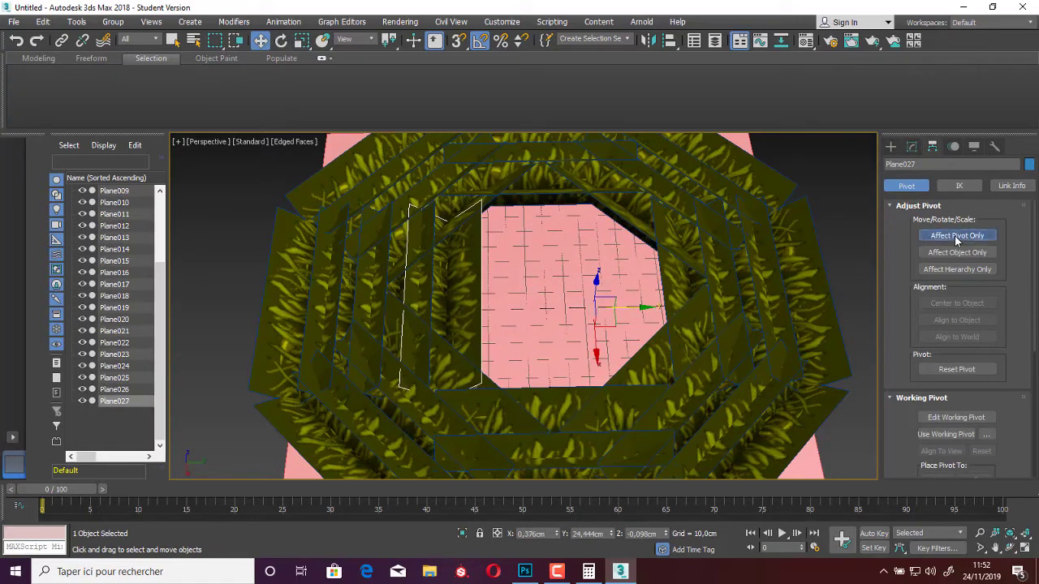
pyautogui.moveTo(593, 305); pyautogui.dragTo(545, 307)
pyautogui.click(956, 235)
pyautogui.press('e')
pyautogui.keyDown('shift'); pyautogui.moveTo(567, 341); pyautogui.dragTo(540, 339); pyautogui.keyUp('shift')
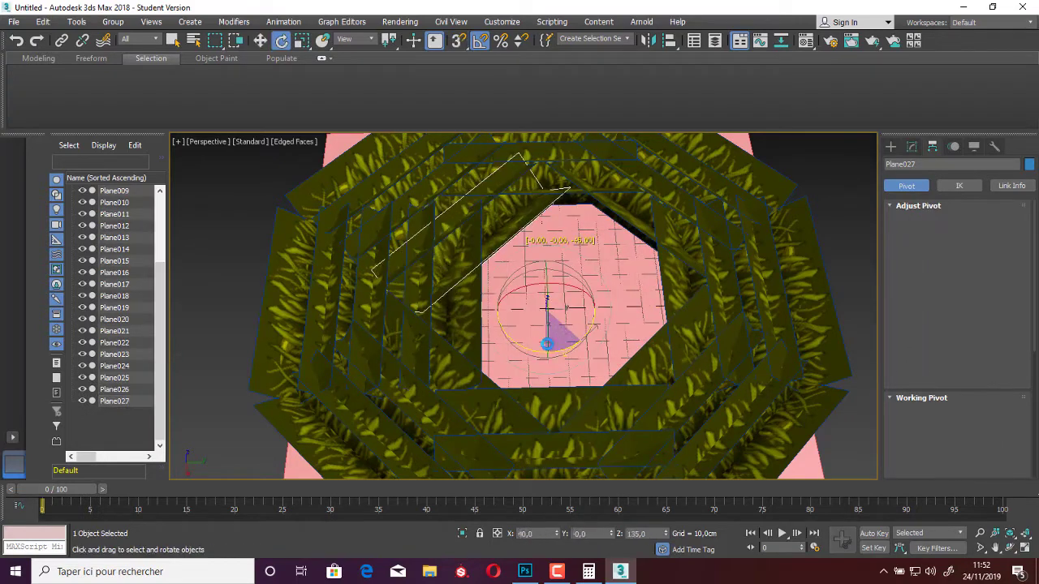
pyautogui.click(531, 341)
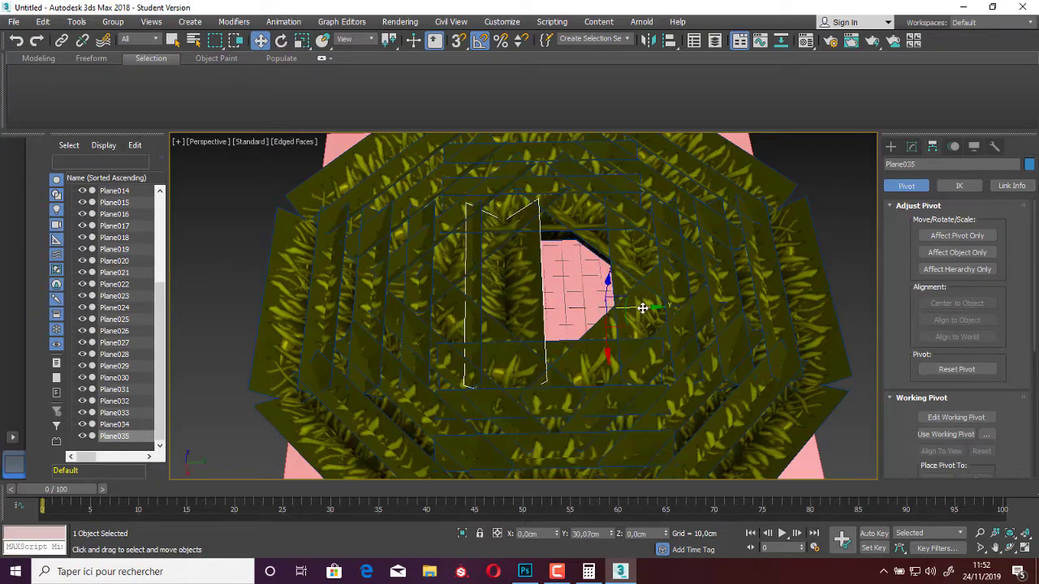
pyautogui.moveTo(641, 307)
pyautogui.keyDown('shift'); pyautogui.mouseDown()
pyautogui.moveTo(678, 308)
pyautogui.moveTo(580, 297)
pyautogui.mouseUp(); pyautogui.keyUp('shift')
pyautogui.click(524, 339)
# Rotate some grass planes on their pivots to break the regular ring pattern.
pyautogui.click(956, 235)
pyautogui.keyDown('alt'); pyautogui.moveTo(514, 323); pyautogui.dragTo(578, 331, button='middle'); pyautogui.keyUp('alt')
pyautogui.click(579, 331)
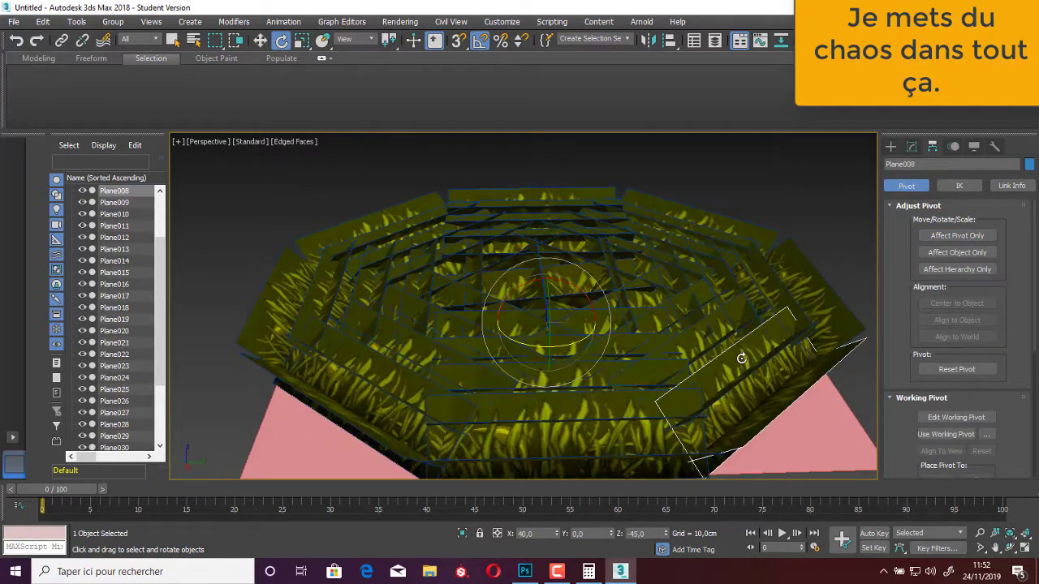
pyautogui.click(557, 339)
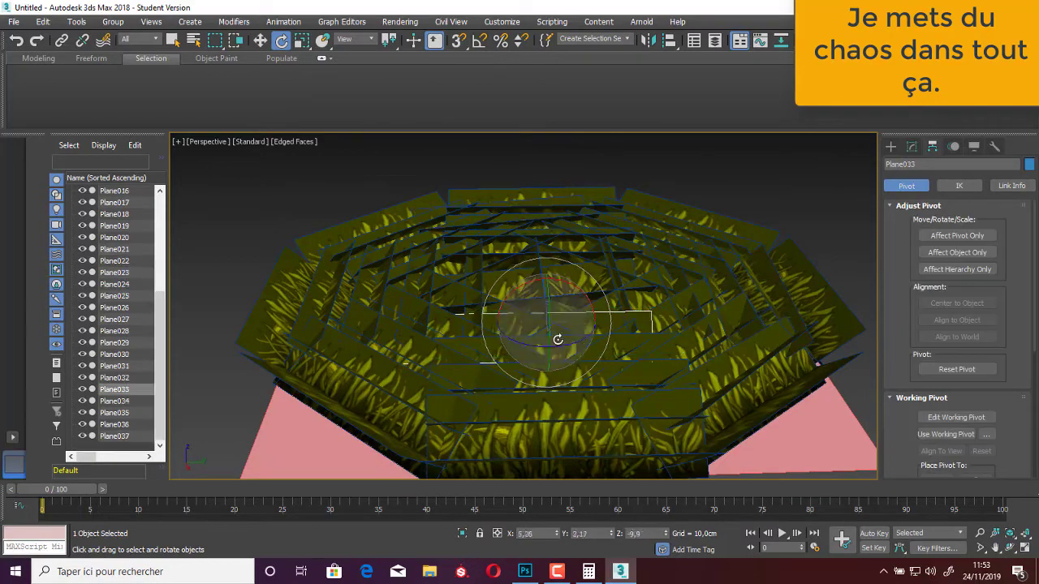
pyautogui.scroll(-5, 490, 332)
pyautogui.scroll(6, 490, 332)
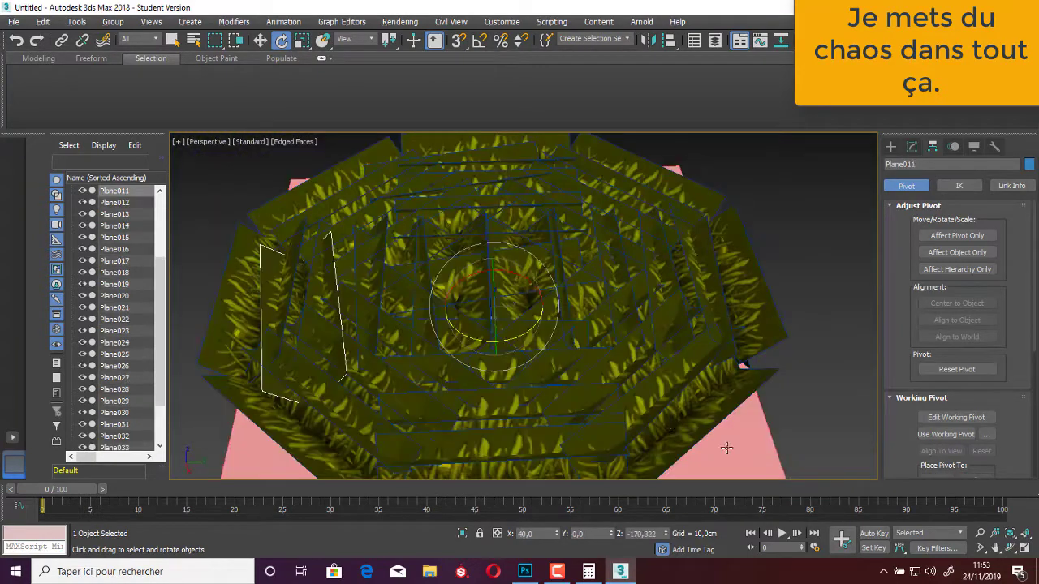
pyautogui.click(452, 331)
pyautogui.moveTo(725, 445)
pyautogui.keyDown('alt'); pyautogui.mouseDown(button='middle')
pyautogui.moveTo(452, 331)
pyautogui.moveTo(493, 290)
pyautogui.mouseUp(button='middle'); pyautogui.keyUp('alt')
pyautogui.press('w')
pyautogui.moveTo(493, 290); pyautogui.dragTo(123, 379)
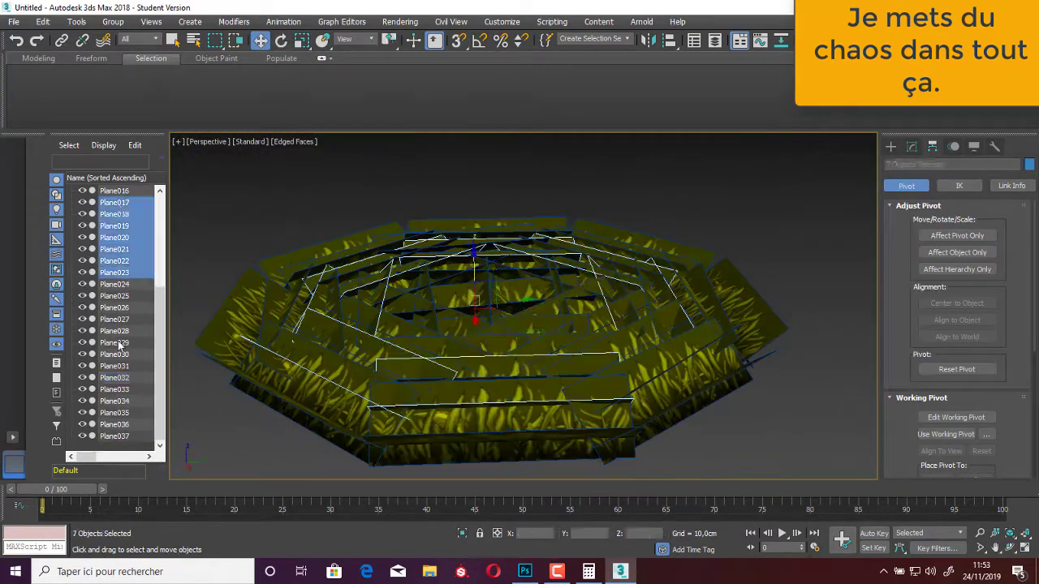
# Shift several grass planes out of line and Shift-move a copy to a new spot.
pyautogui.scroll(4, 121, 366)
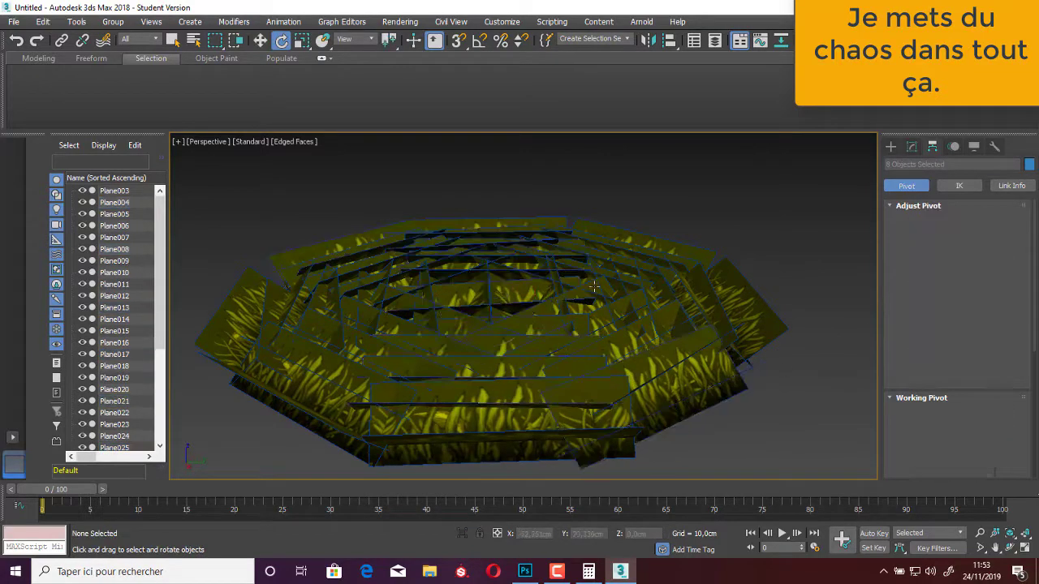
pyautogui.moveTo(519, 315)
pyautogui.keyDown('alt'); pyautogui.mouseDown(button='middle')
pyautogui.moveTo(593, 244)
pyautogui.moveTo(514, 301)
pyautogui.mouseUp(button='middle'); pyautogui.keyUp('alt')
pyautogui.click(529, 338)
pyautogui.press('w')
pyautogui.moveTo(529, 339); pyautogui.dragTo(417, 336)
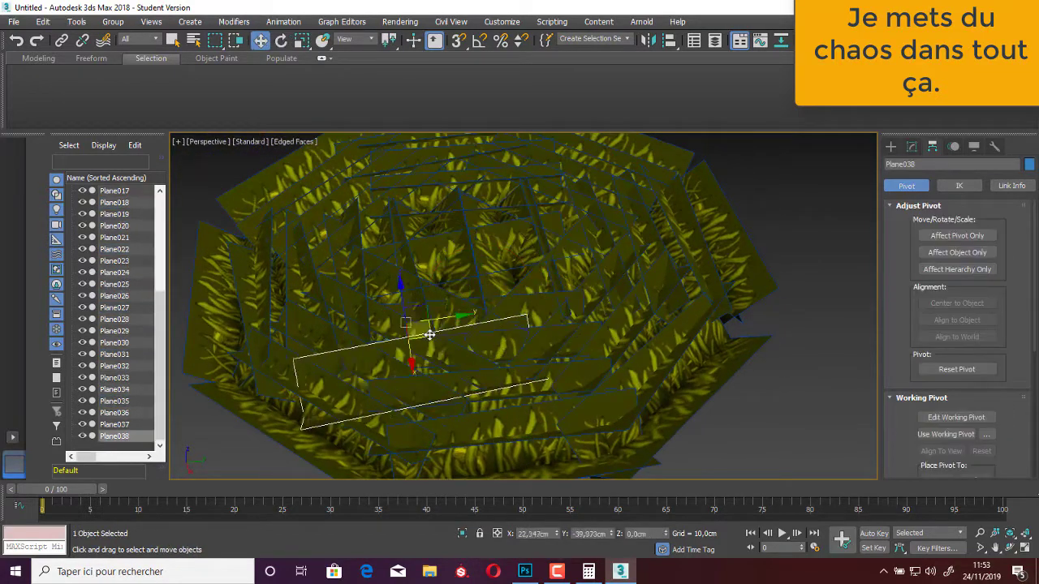
pyautogui.keyDown('alt'); pyautogui.moveTo(417, 336); pyautogui.dragTo(382, 336, button='middle'); pyautogui.keyUp('alt')
pyautogui.moveTo(382, 357)
pyautogui.mouseDown()
pyautogui.moveTo(365, 217)
pyautogui.moveTo(661, 208)
pyautogui.mouseUp()
pyautogui.moveTo(661, 209)
pyautogui.keyDown('alt'); pyautogui.mouseDown(button='middle')
pyautogui.moveTo(673, 208)
pyautogui.moveTo(484, 325)
pyautogui.moveTo(491, 445)
pyautogui.mouseUp(button='middle'); pyautogui.keyUp('alt')
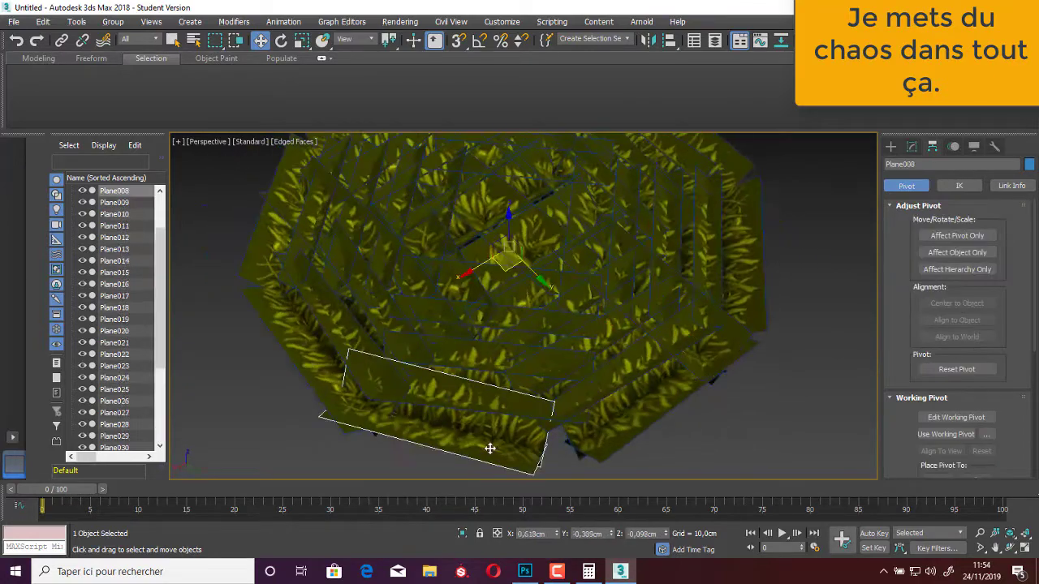
# Make several extra grass planes as rotated Shift-clones around the cluster.
pyautogui.press('e')
pyautogui.keyDown('shift'); pyautogui.moveTo(551, 113); pyautogui.dragTo(520, 325); pyautogui.keyUp('shift')
pyautogui.click(515, 340)
pyautogui.rightClick(448, 418)
pyautogui.keyDown('alt'); pyautogui.moveTo(459, 242); pyautogui.dragTo(598, 200, button='middle'); pyautogui.keyUp('alt')
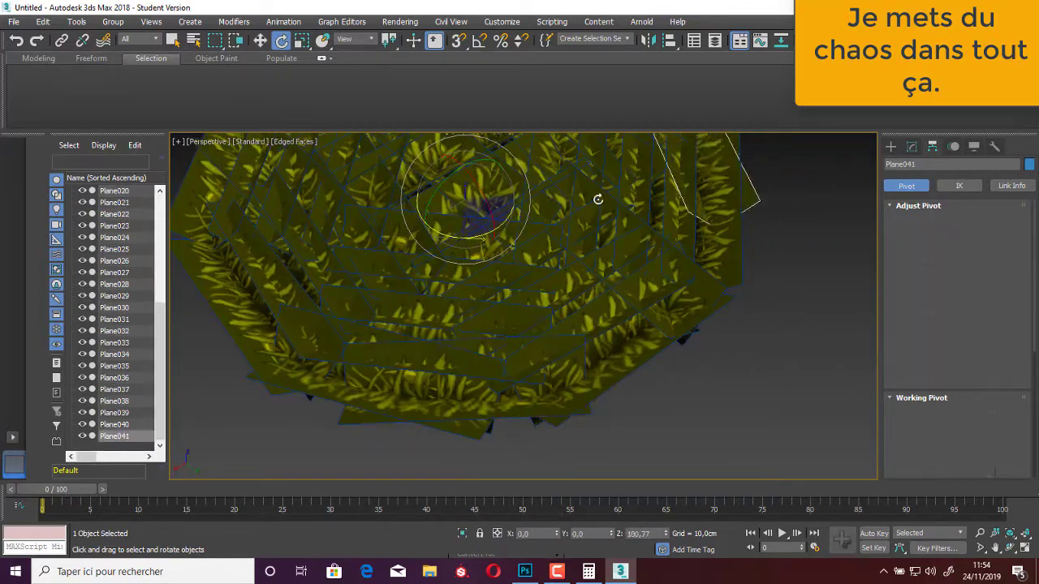
pyautogui.keyDown('shift'); pyautogui.moveTo(598, 199); pyautogui.dragTo(601, 203); pyautogui.keyUp('shift')
pyautogui.keyDown('alt'); pyautogui.moveTo(601, 203); pyautogui.dragTo(504, 251, button='middle'); pyautogui.keyUp('alt')
pyautogui.keyDown('shift'); pyautogui.moveTo(504, 250); pyautogui.dragTo(519, 333); pyautogui.keyUp('shift')
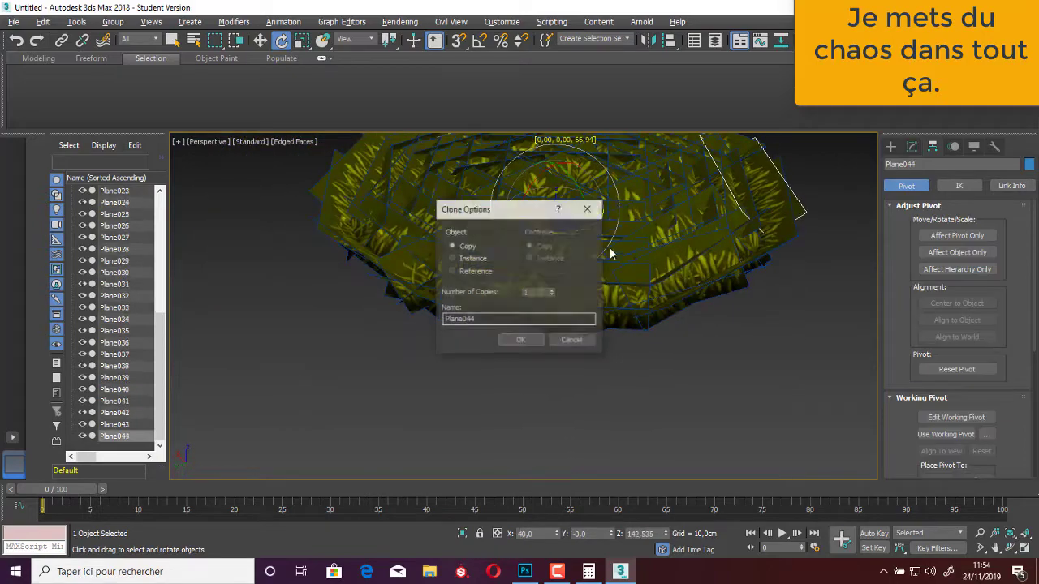
pyautogui.click(519, 338)
pyautogui.moveTo(519, 338)
pyautogui.keyDown('alt'); pyautogui.mouseDown(button='middle')
pyautogui.moveTo(457, 325)
pyautogui.moveTo(618, 274)
pyautogui.mouseUp(button='middle'); pyautogui.keyUp('alt')
pyautogui.keyDown('shift'); pyautogui.moveTo(618, 275); pyautogui.dragTo(520, 333); pyautogui.keyUp('shift')
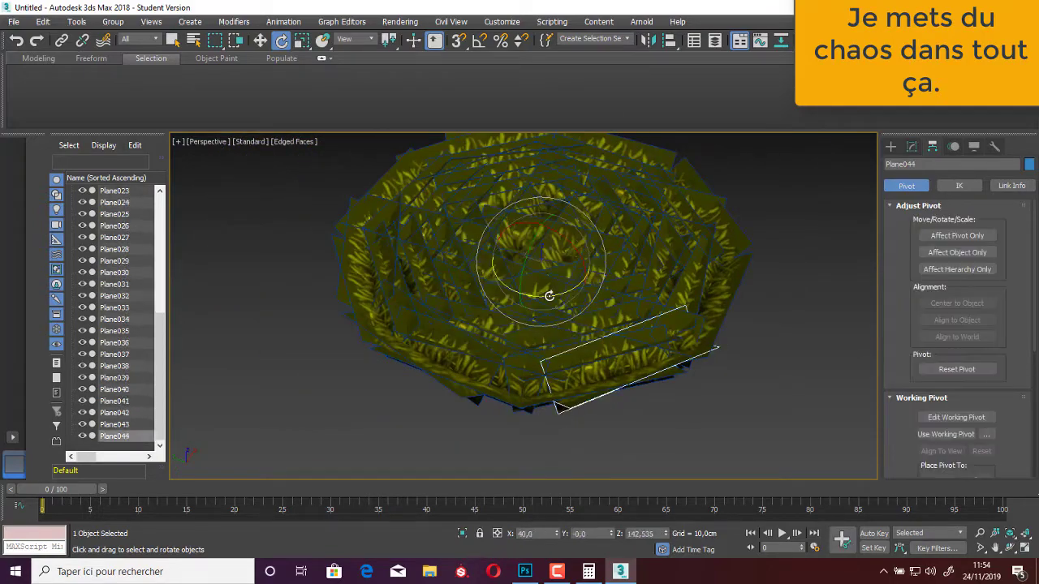
pyautogui.click(519, 341)
pyautogui.keyDown('shift'); pyautogui.moveTo(591, 304); pyautogui.dragTo(519, 342); pyautogui.keyUp('shift')
# Select scattered grass planes and resize or re-angle them individually.
pyautogui.keyDown('ctrl'); pyautogui.click(119, 257); pyautogui.keyUp('ctrl')
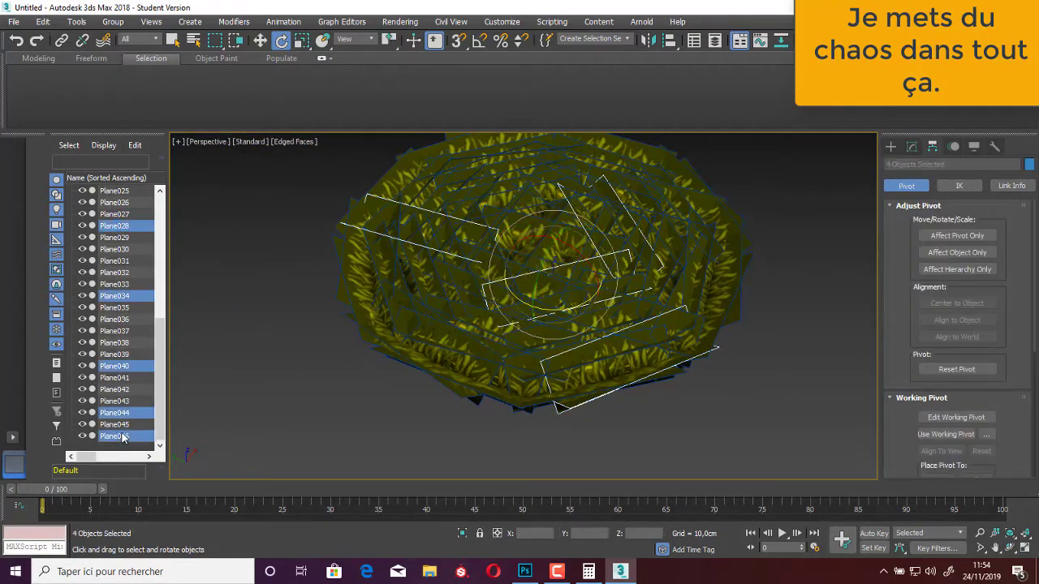
pyautogui.scroll(7, 118, 252)
pyautogui.keyDown('ctrl'); pyautogui.click(120, 236); pyautogui.keyUp('ctrl')
pyautogui.press('w')
pyautogui.keyDown('alt'); pyautogui.moveTo(587, 313); pyautogui.dragTo(552, 268, button='middle'); pyautogui.keyUp('alt')
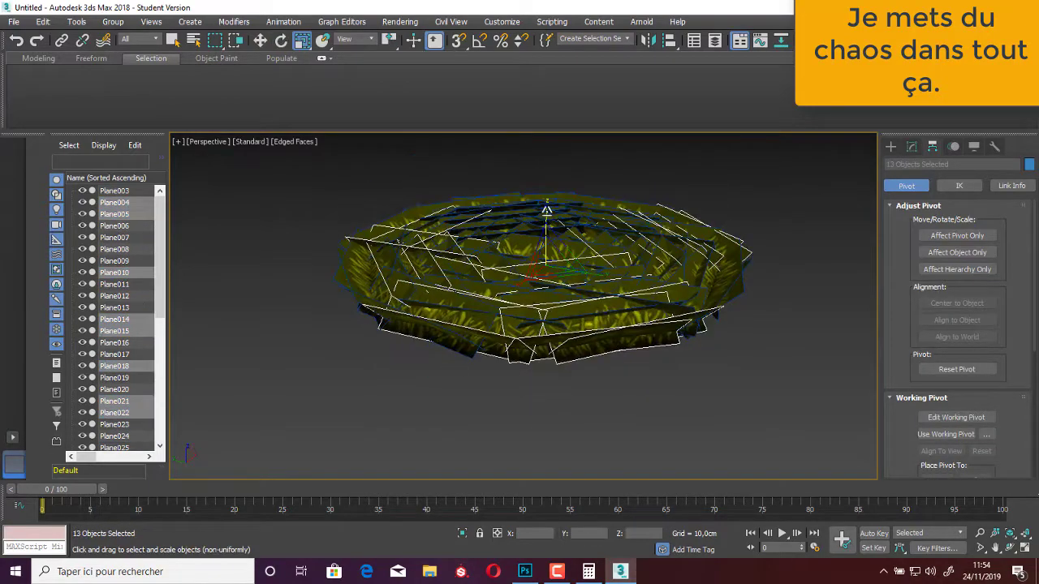
pyautogui.click(541, 277)
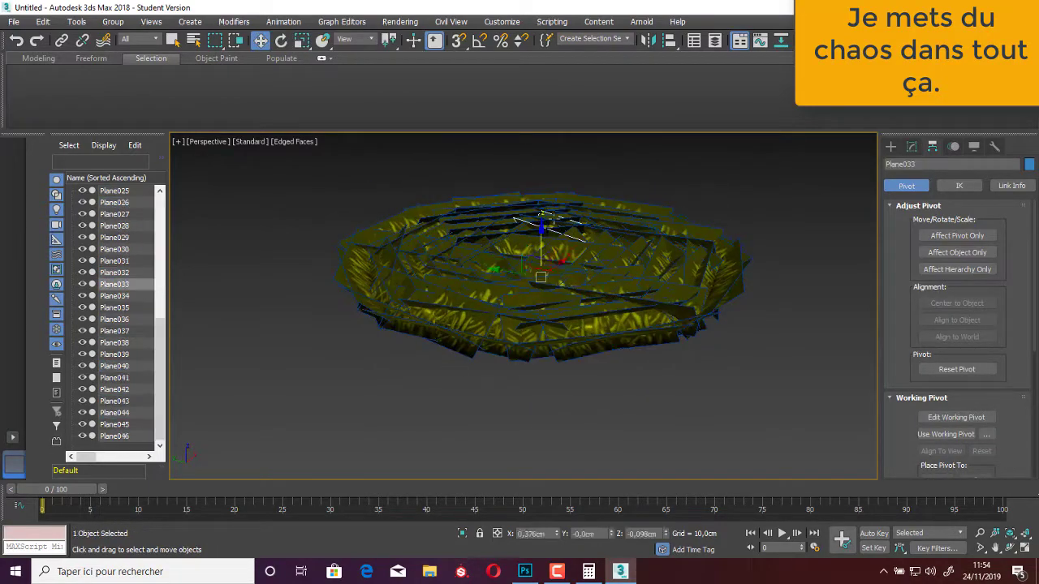
pyautogui.click(489, 312)
pyautogui.keyDown('alt'); pyautogui.moveTo(488, 312); pyautogui.dragTo(577, 239, button='middle'); pyautogui.keyUp('alt')
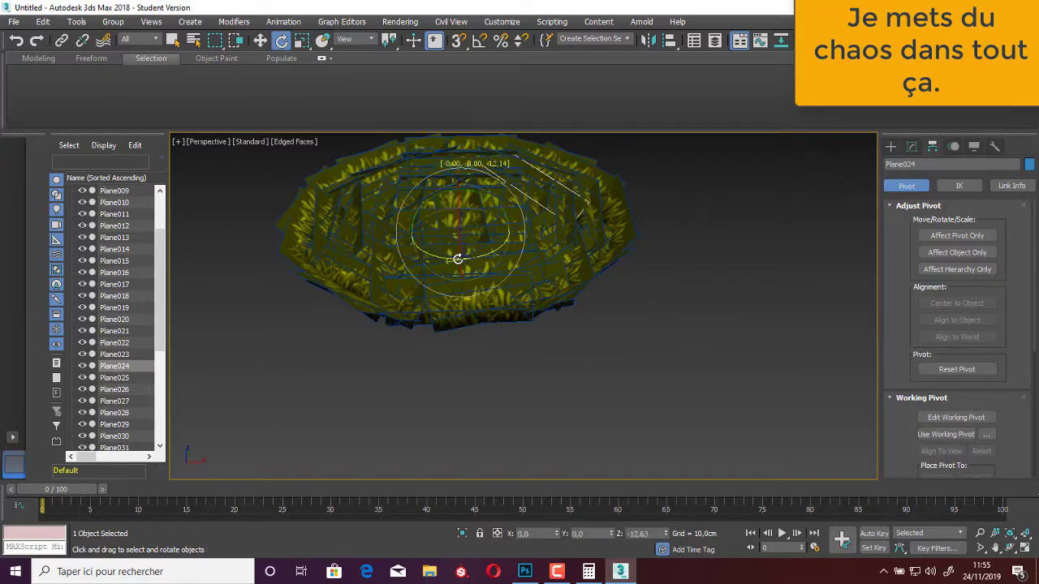
pyautogui.click(458, 248)
pyautogui.click(506, 241)
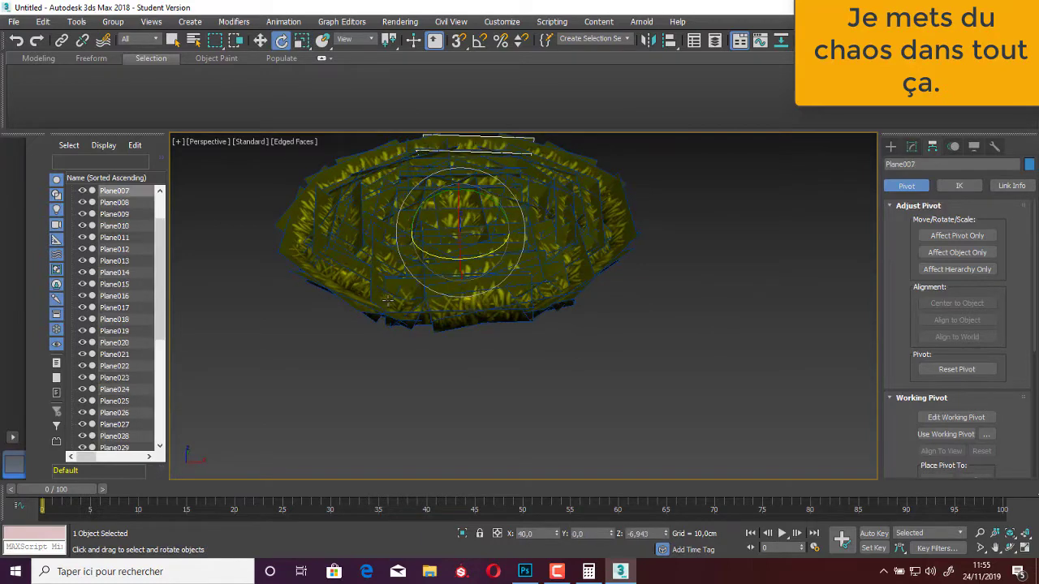
pyautogui.click(390, 245)
# Spin more grass planes inside the cluster to new random angles.
pyautogui.keyDown('alt'); pyautogui.moveTo(482, 253); pyautogui.dragTo(687, 327, button='middle'); pyautogui.keyUp('alt')
pyautogui.scroll(5, 473, 239)
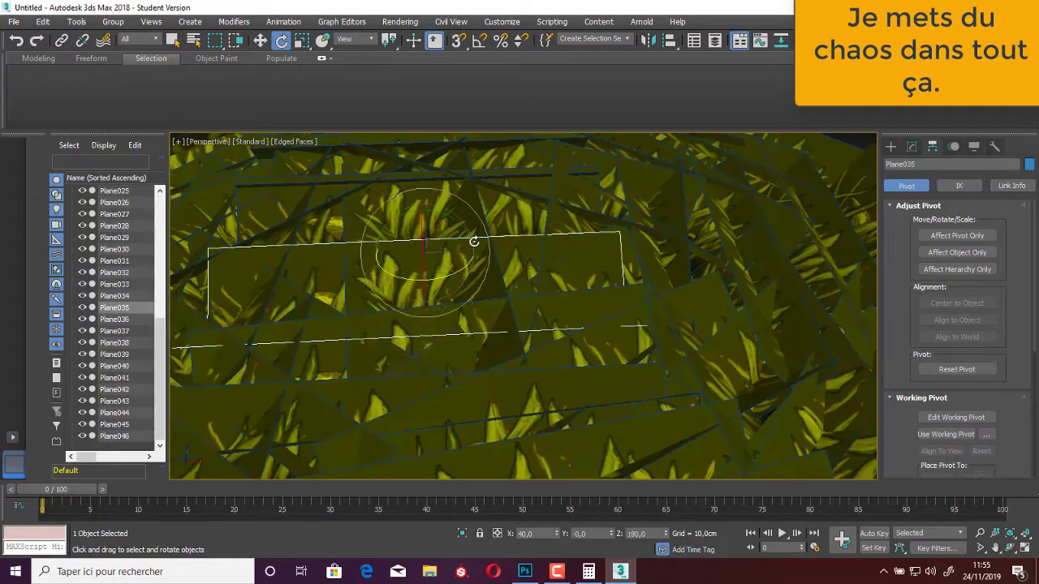
pyautogui.keyDown('alt'); pyautogui.moveTo(473, 239); pyautogui.dragTo(454, 273, button='middle'); pyautogui.keyUp('alt')
pyautogui.click(461, 198)
pyautogui.keyDown('alt'); pyautogui.moveTo(461, 199); pyautogui.dragTo(471, 268, button='middle'); pyautogui.keyUp('alt')
pyautogui.scroll(-5, 454, 276)
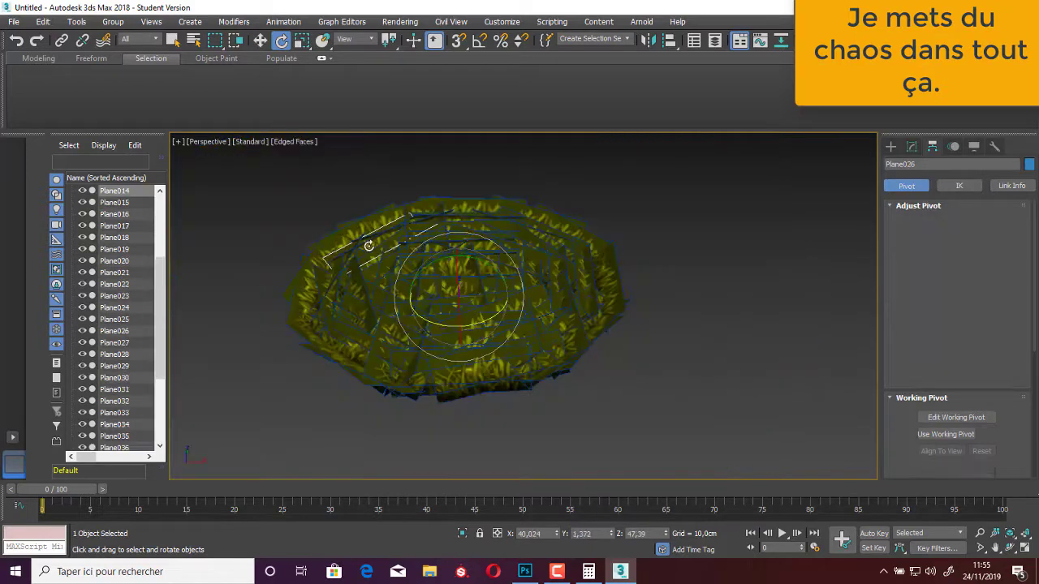
pyautogui.click(453, 280)
pyautogui.keyDown('alt'); pyautogui.moveTo(532, 366); pyautogui.dragTo(406, 232, button='middle'); pyautogui.keyUp('alt')
pyautogui.click(457, 295)
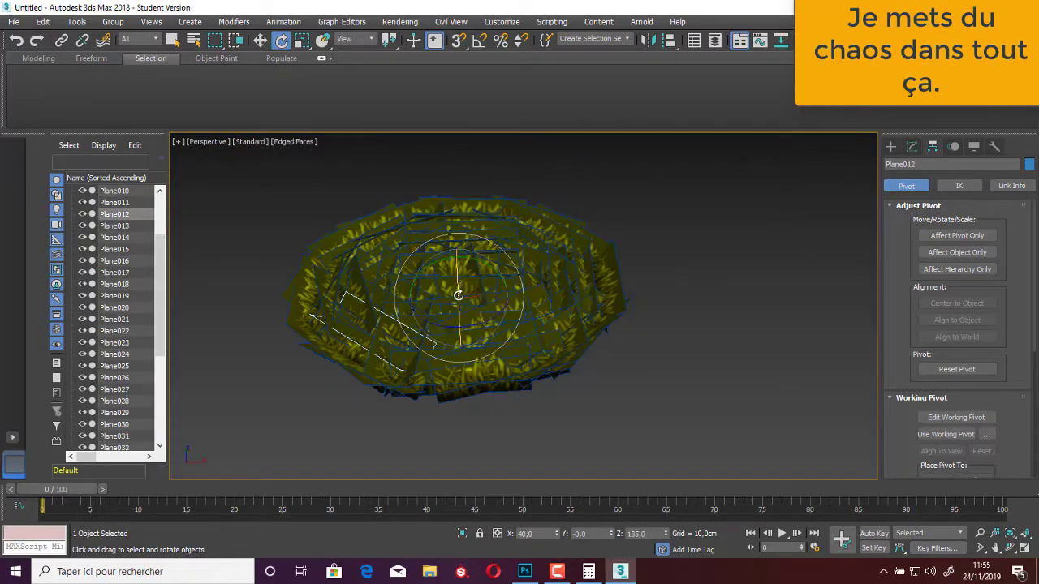
pyautogui.moveTo(457, 295)
pyautogui.keyDown('alt'); pyautogui.mouseDown(button='middle')
pyautogui.moveTo(505, 283)
pyautogui.moveTo(487, 243)
pyautogui.mouseUp(button='middle'); pyautogui.keyUp('alt')
# Enable the viewport Statistics display to show the triangle count.
pyautogui.click(178, 141)
pyautogui.click(236, 291)
pyautogui.click(573, 128)
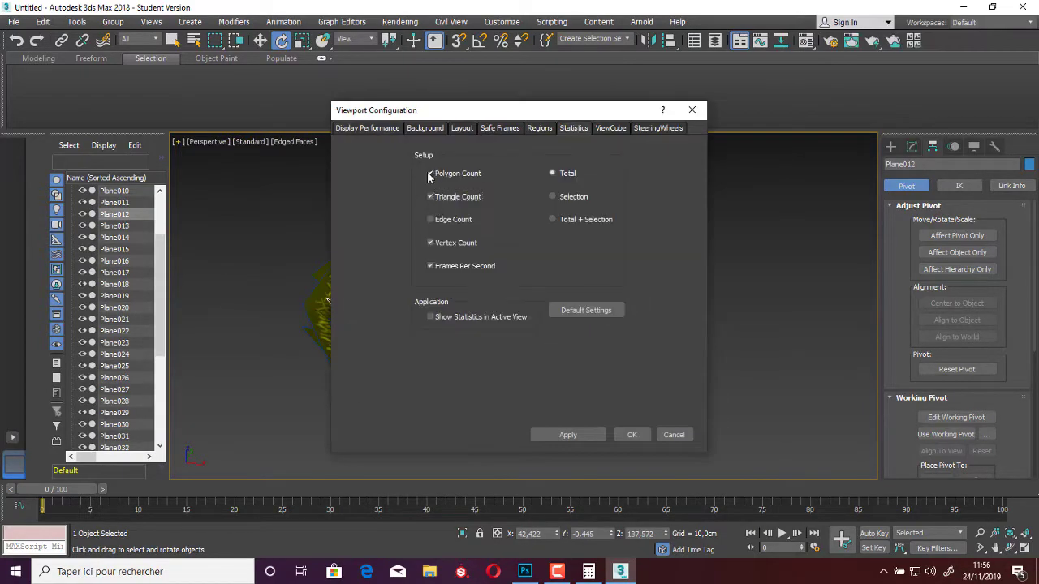
pyautogui.click(632, 434)
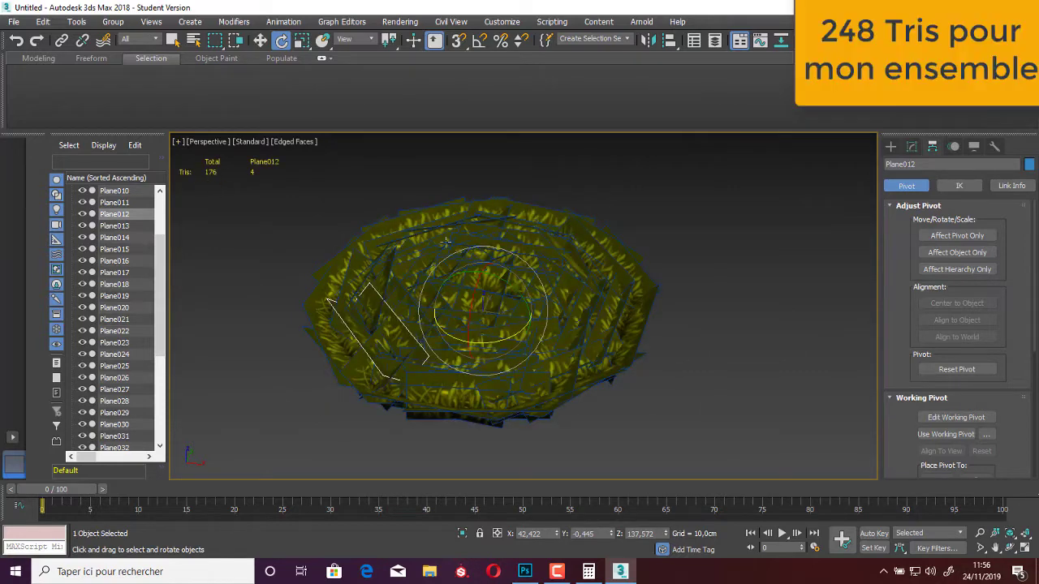
pyautogui.keyDown('alt'); pyautogui.moveTo(617, 260); pyautogui.dragTo(654, 332, button='middle'); pyautogui.keyUp('alt')
pyautogui.scroll(3, 624, 307)
pyautogui.scroll(-3, 625, 307)
pyautogui.keyDown('alt'); pyautogui.moveTo(584, 301); pyautogui.dragTo(584, 324, button='middle'); pyautogui.keyUp('alt')
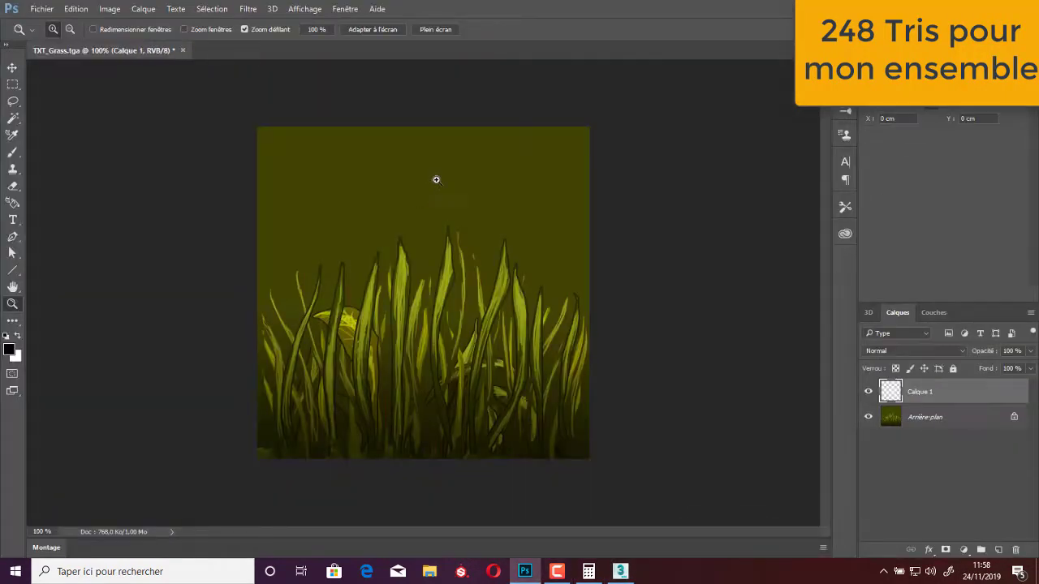
pyautogui.click(436, 179)
# Paint the leaf outline with the Brush tool in a dark foreground colour.
pyautogui.keyDown('alt'); pyautogui.click(426, 218); pyautogui.keyUp('alt')
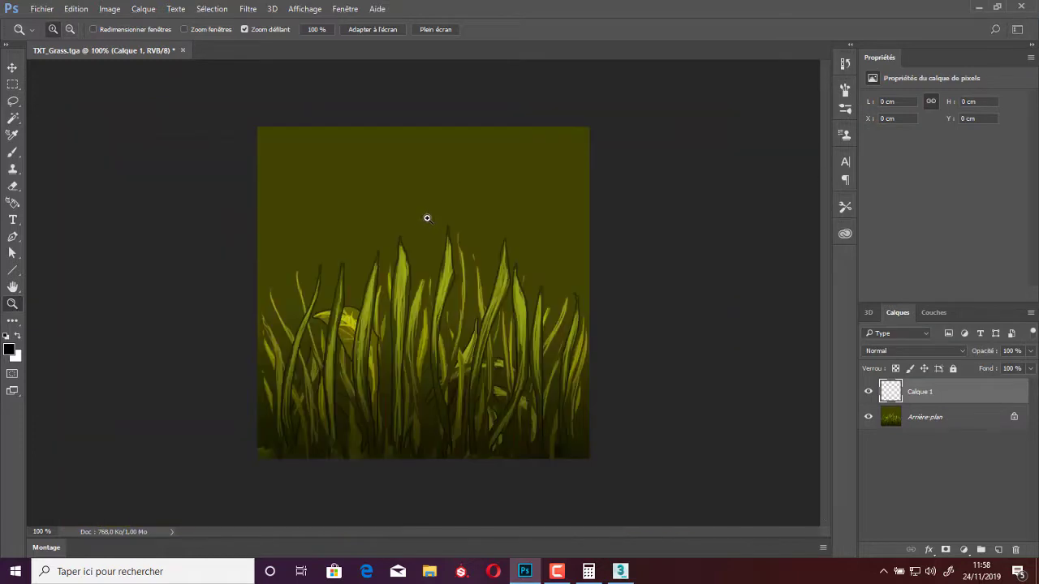
pyautogui.press('b')
pyautogui.rightClick(430, 206)
pyautogui.click(9, 350)
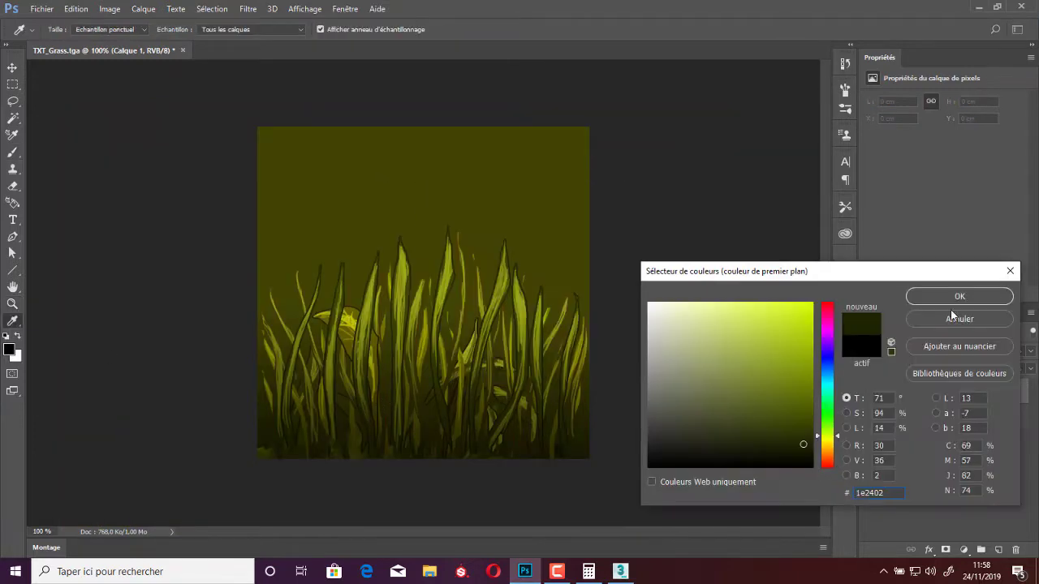
pyautogui.click(959, 296)
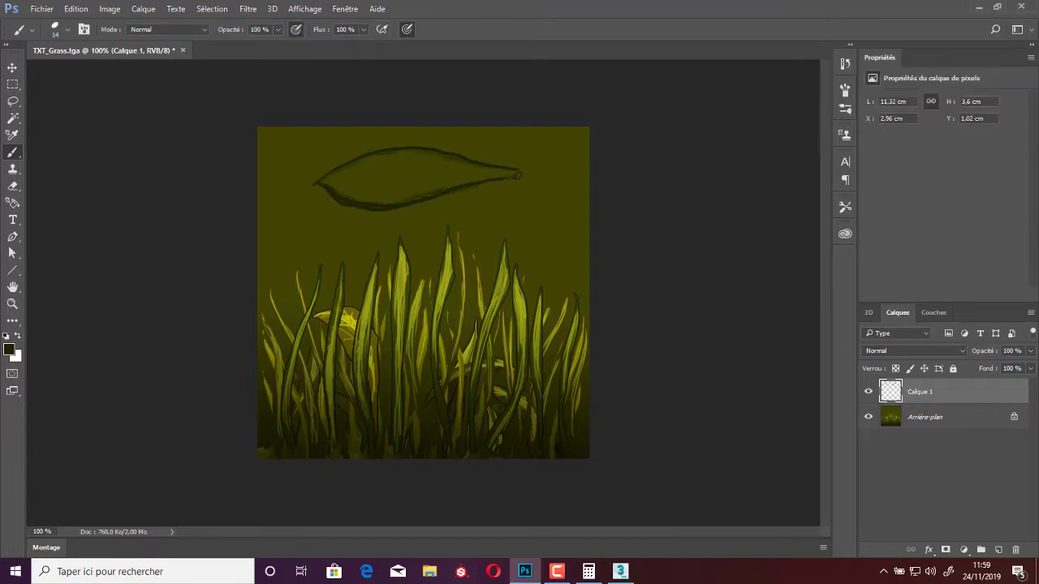
# Paint olive-green veins and trim stray edges with a size 30 eraser.
pyautogui.click(15, 353)
pyautogui.click(924, 297)
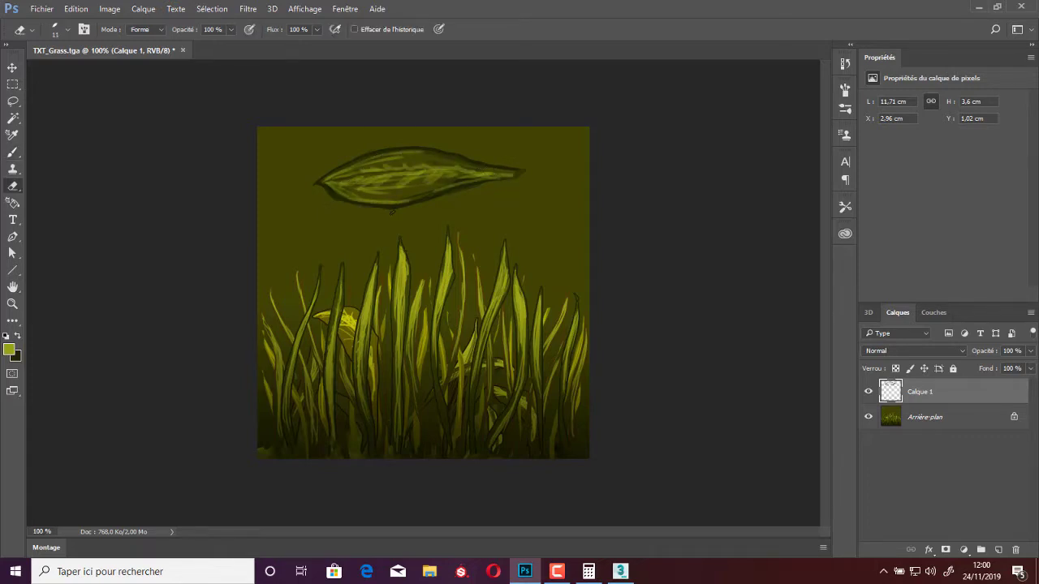
pyautogui.rightClick(445, 168)
pyautogui.moveTo(518, 208); pyautogui.dragTo(568, 207)
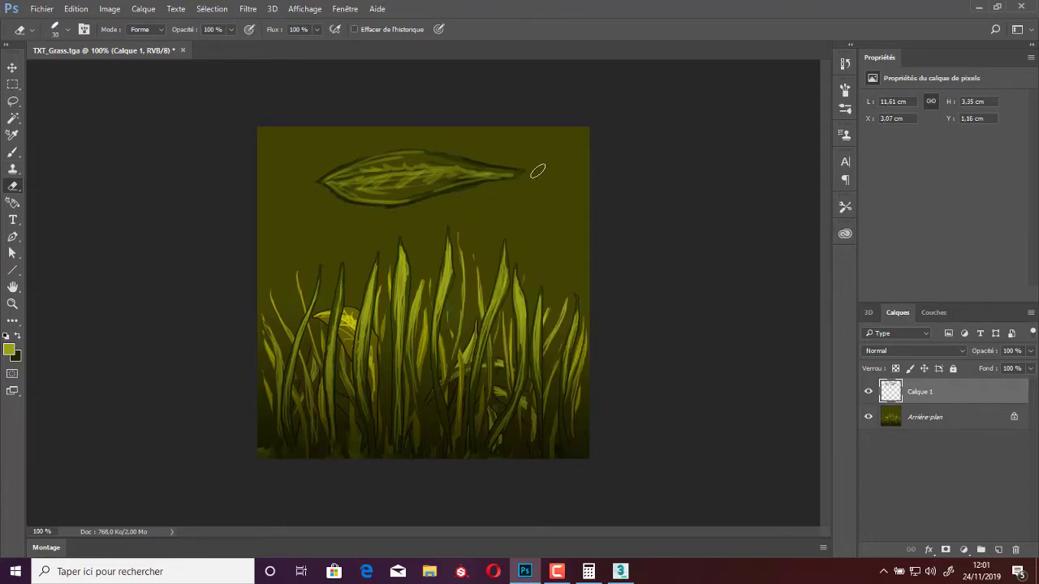
# Duplicate the leaf and arrange both copies overlapping at the texture's top.
pyautogui.moveTo(950, 393); pyautogui.dragTo(998, 549)
pyautogui.press('v')
pyautogui.moveTo(454, 154); pyautogui.dragTo(511, 170)
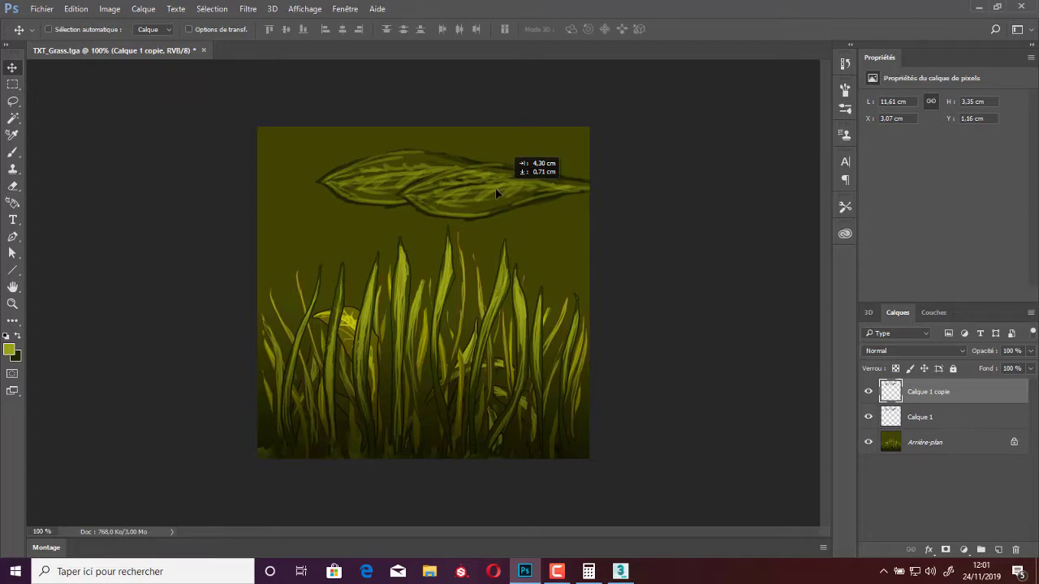
pyautogui.click(921, 417)
pyautogui.moveTo(389, 146); pyautogui.dragTo(332, 130)
pyautogui.moveTo(467, 195)
pyautogui.mouseDown()
pyautogui.moveTo(466, 227)
pyautogui.moveTo(442, 154)
pyautogui.mouseUp()
# Free Transform the top leaf to a new angle and reposition both leaves.
pyautogui.hotkey('ctrl', 'r')
pyautogui.hotkey('ctrl', 'r')
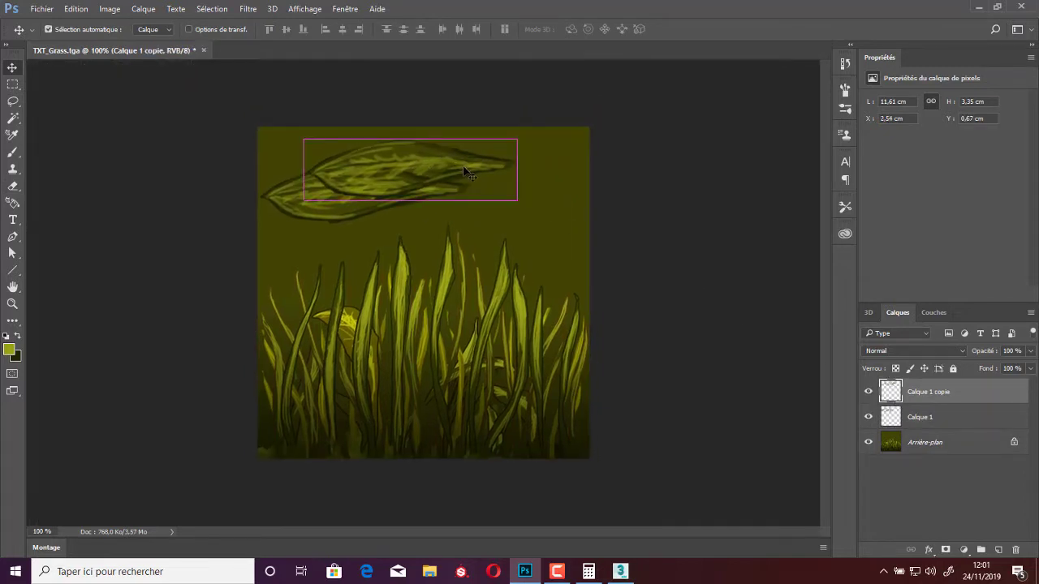
pyautogui.hotkey('ctrl', 't')
pyautogui.moveTo(516, 197)
pyautogui.mouseDown()
pyautogui.moveTo(487, 235)
pyautogui.moveTo(466, 204)
pyautogui.moveTo(539, 172)
pyautogui.moveTo(377, 155)
pyautogui.mouseUp()
pyautogui.press('Return')
pyautogui.moveTo(435, 199); pyautogui.dragTo(383, 201)
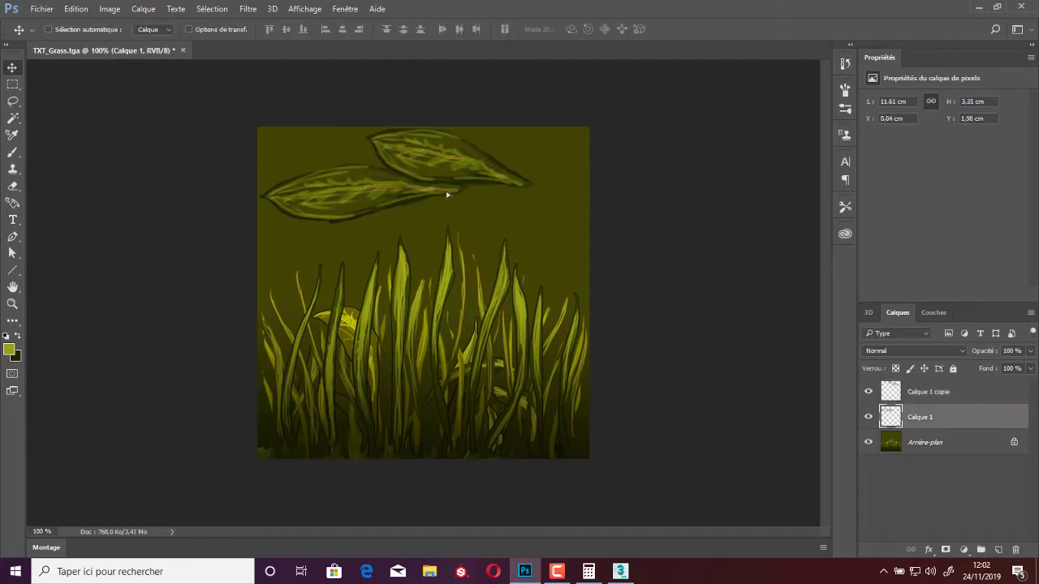
pyautogui.moveTo(447, 192); pyautogui.dragTo(523, 199)
pyautogui.click(936, 392)
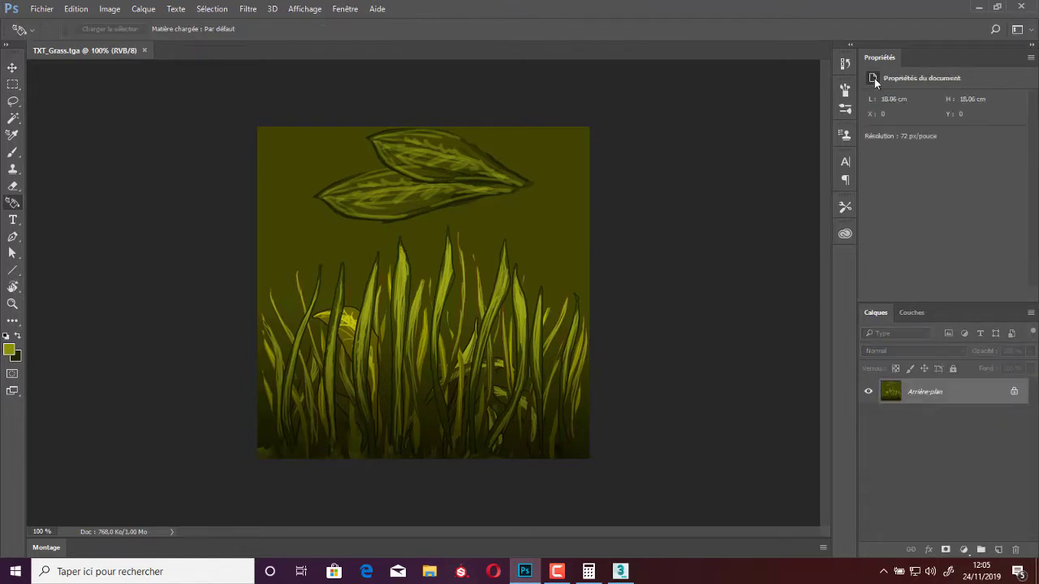
# Fill the leaf selection white in Alpha 1, then return to RGB and Layers.
pyautogui.press('g')
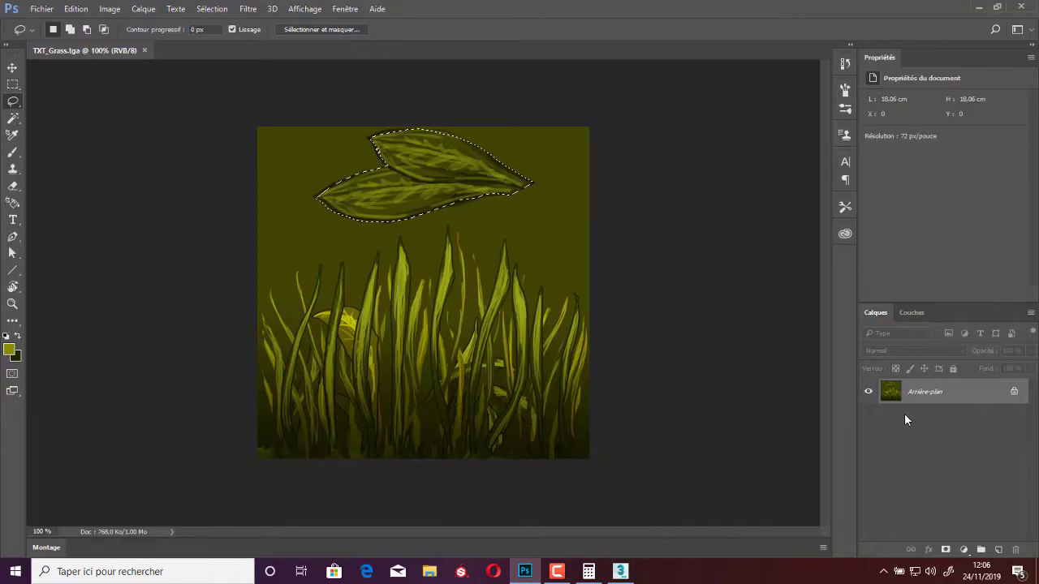
pyautogui.click(908, 313)
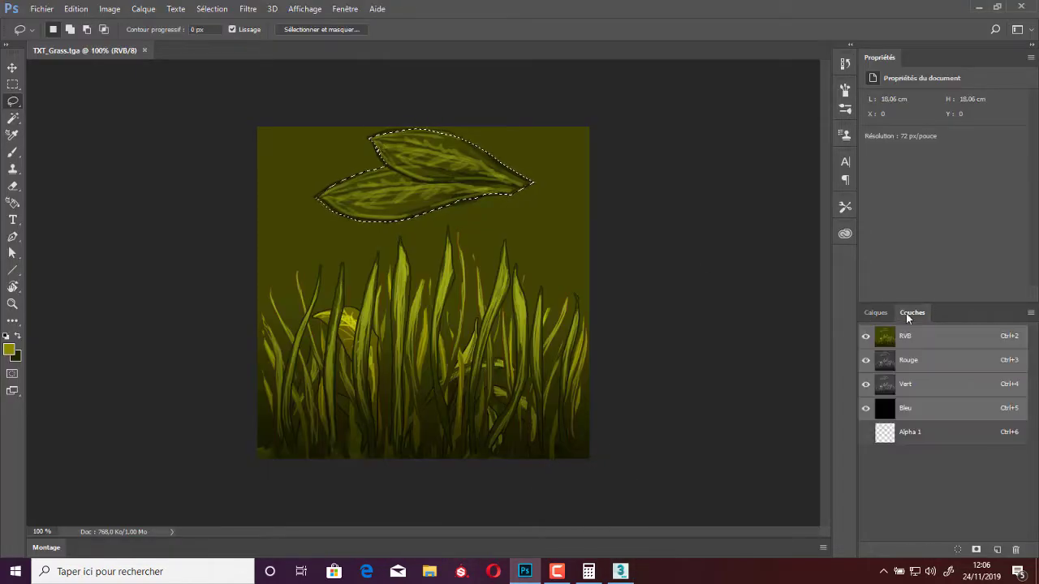
pyautogui.click(865, 435)
pyautogui.click(909, 432)
pyautogui.press('g')
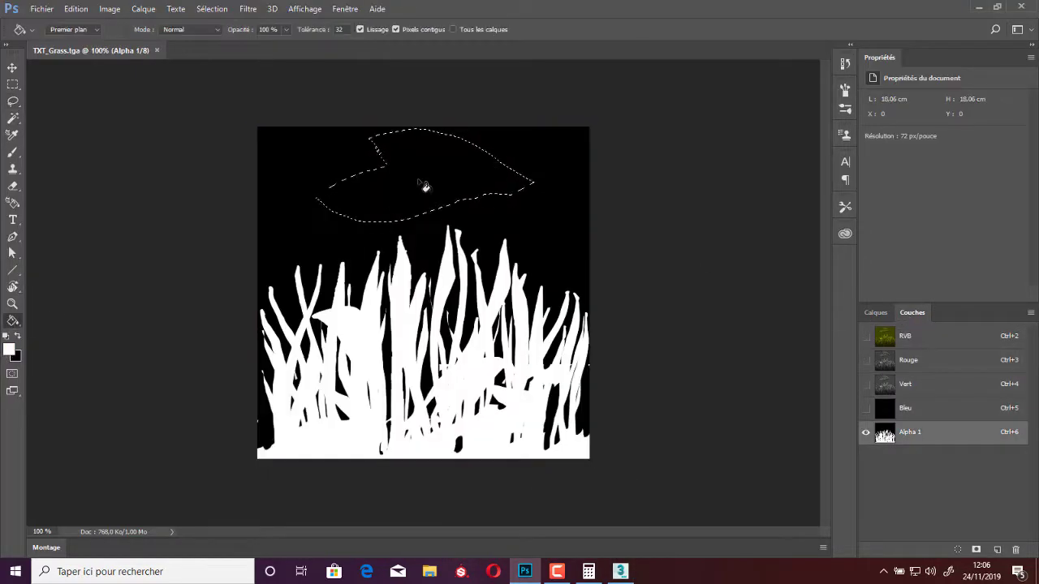
pyautogui.click(425, 186)
pyautogui.click(14, 102)
pyautogui.click(866, 335)
pyautogui.click(876, 313)
pyautogui.click(998, 549)
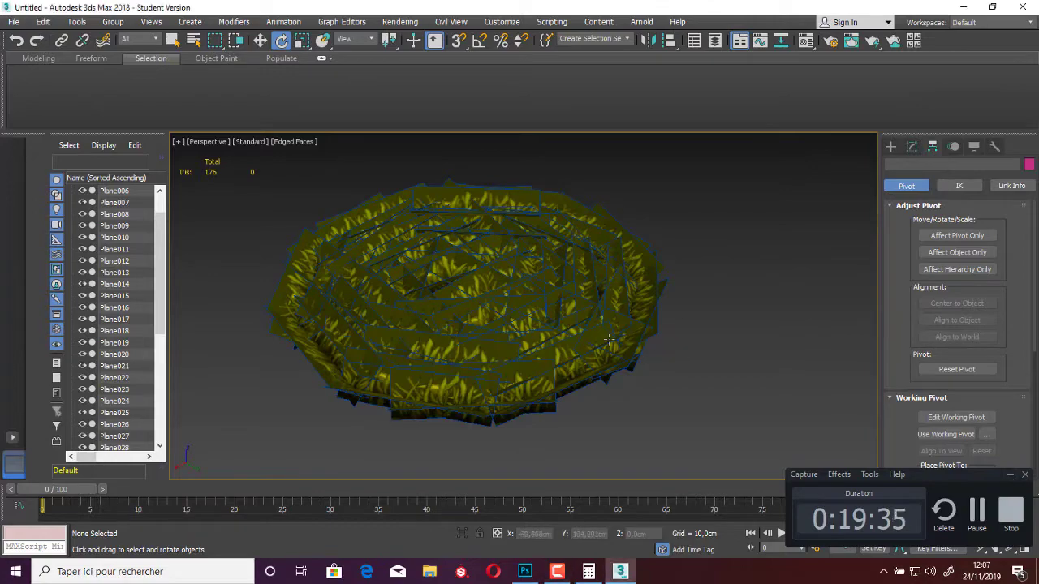
# Create a small new plane in the Front view of the four-view layout.
pyautogui.keyDown('alt'); pyautogui.moveTo(608, 339); pyautogui.dragTo(851, 186, button='middle'); pyautogui.keyUp('alt')
pyautogui.click(890, 146)
pyautogui.click(981, 280)
pyautogui.hotkey('alt', 'w')
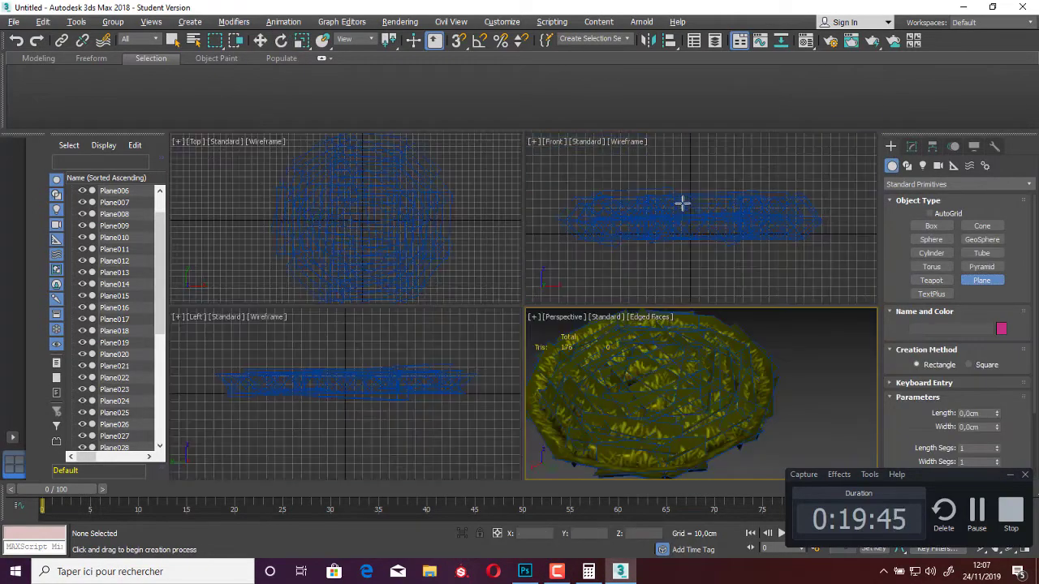
pyautogui.scroll(3, 682, 204)
pyautogui.moveTo(649, 175); pyautogui.dragTo(660, 207)
pyautogui.hotkey('alt', 'w')
pyautogui.keyDown('alt'); pyautogui.moveTo(570, 278); pyautogui.dragTo(462, 236, button='middle'); pyautogui.keyUp('alt')
# Assign the grass material and shrink the plane's UVs to the texture's top strip.
pyautogui.press('m')
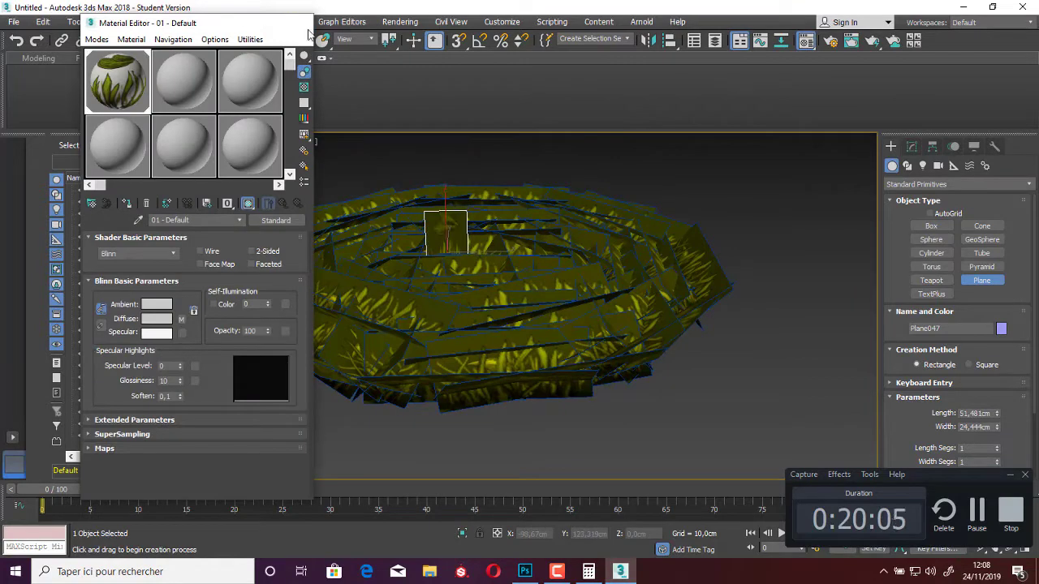
pyautogui.click(306, 24)
pyautogui.press('e')
pyautogui.click(911, 146)
pyautogui.scroll(-3, 958, 418)
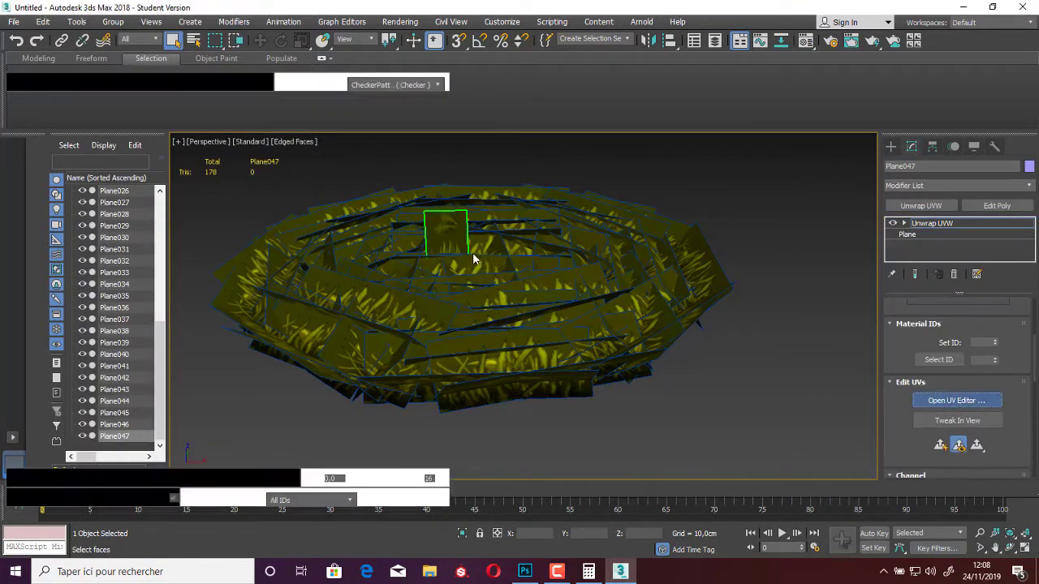
pyautogui.click(956, 400)
pyautogui.click(393, 97)
pyautogui.click(381, 121)
pyautogui.click(225, 314)
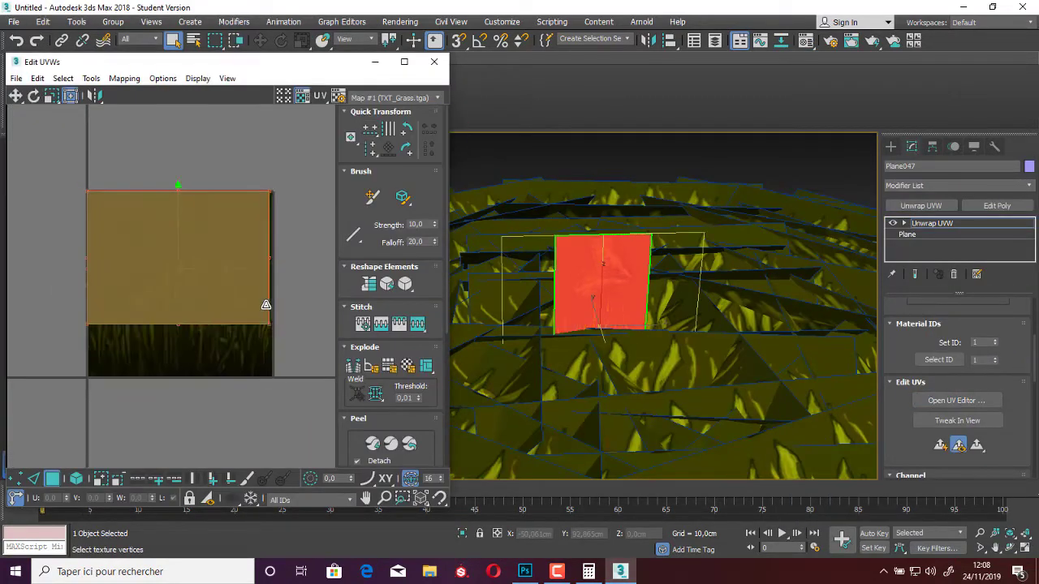
pyautogui.moveTo(88, 377); pyautogui.dragTo(110, 244)
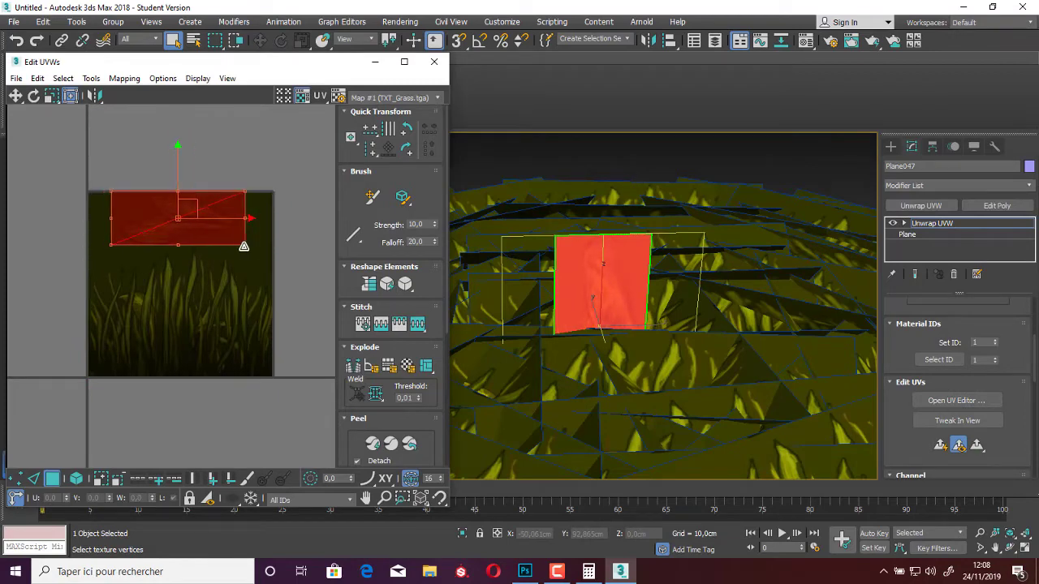
pyautogui.click(291, 304)
# Raise the plane with Edit Poly and add a fresh Unwrap UVW over TXT_Grass.
pyautogui.click(996, 205)
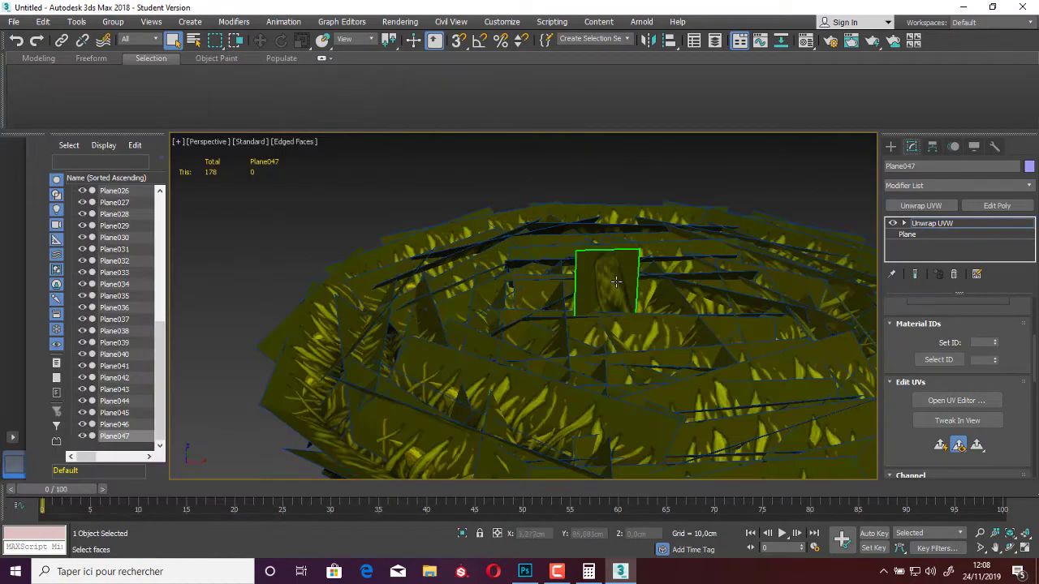
pyautogui.press('w')
pyautogui.moveTo(610, 276); pyautogui.dragTo(606, 204)
pyautogui.click(920, 205)
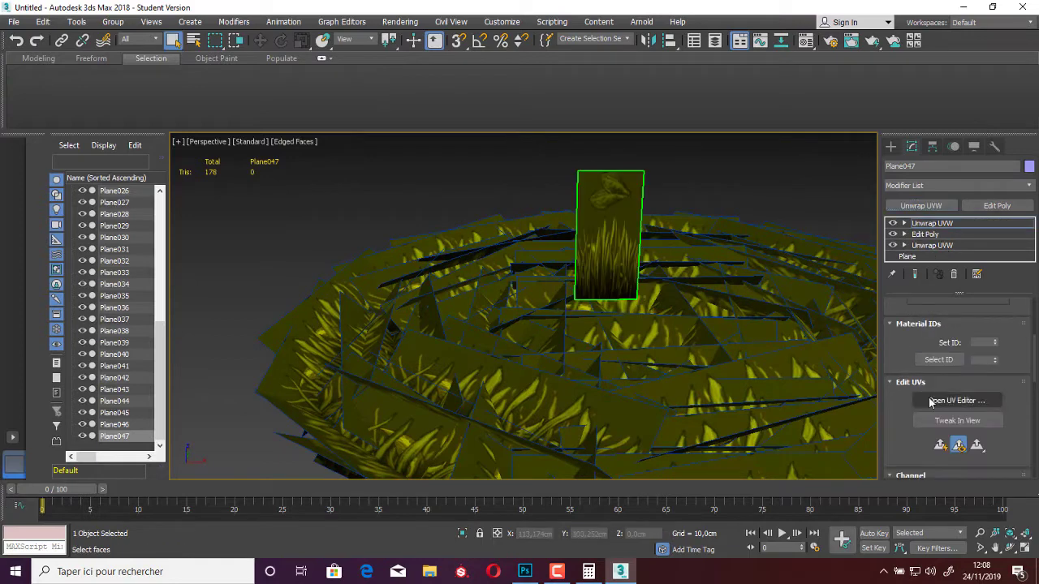
pyautogui.click(956, 400)
pyautogui.click(389, 98)
pyautogui.click(398, 151)
# Fit the UV shell onto the leaf pair and collapse the stack to editable poly.
pyautogui.hotkey('ctrl', 'a')
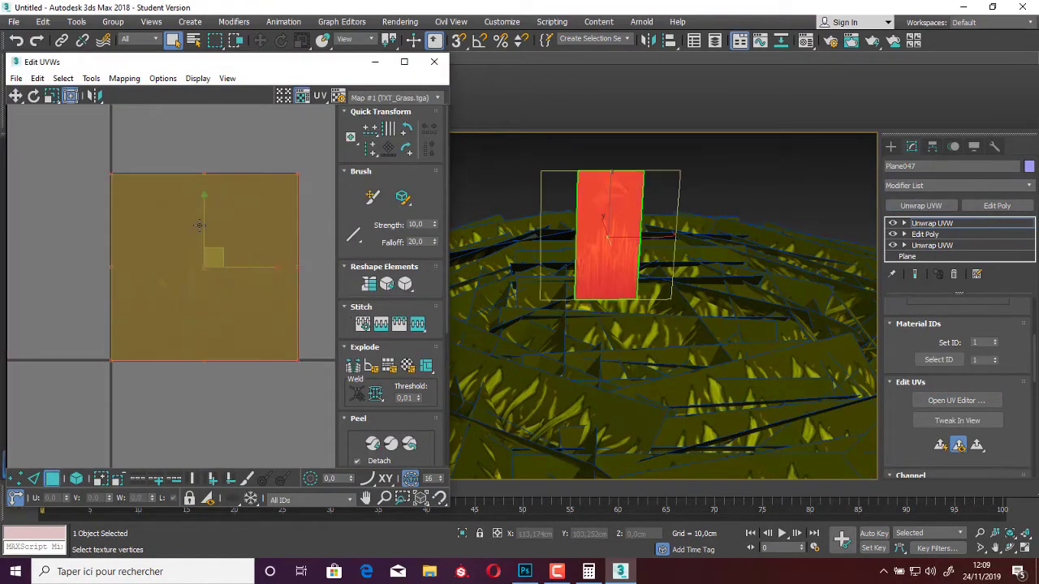
pyautogui.scroll(1, 188, 243)
pyautogui.scroll(-1, 288, 253)
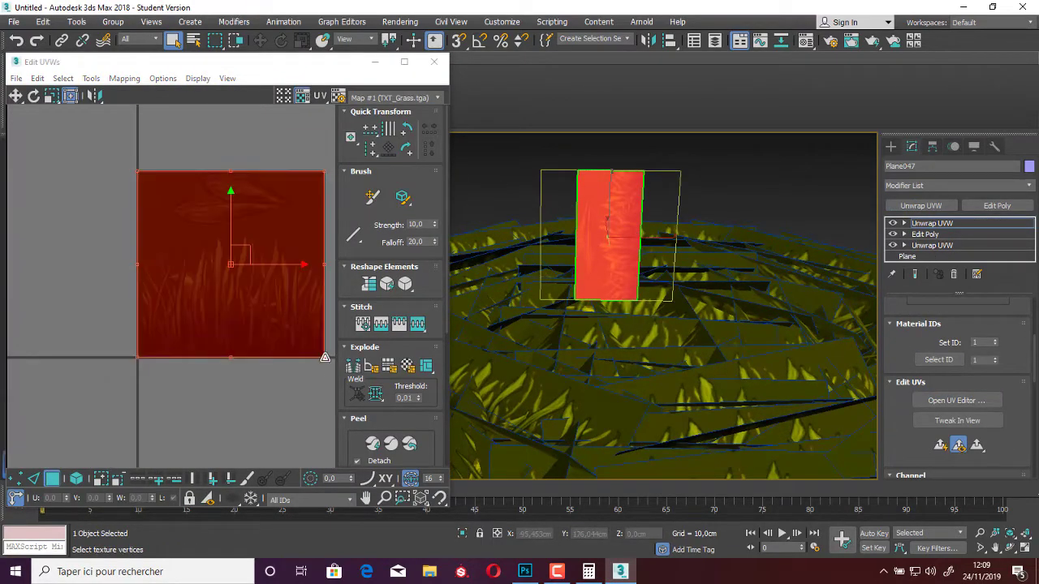
pyautogui.moveTo(323, 357); pyautogui.dragTo(297, 227)
pyautogui.moveTo(139, 228); pyautogui.dragTo(165, 228)
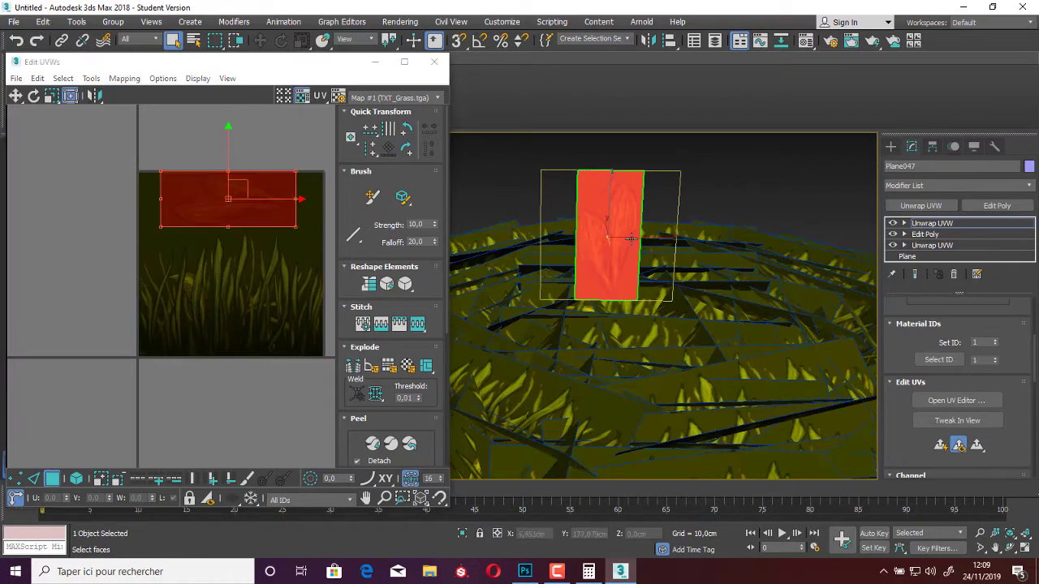
pyautogui.click(434, 62)
pyautogui.rightClick(609, 199)
pyautogui.click(771, 348)
pyautogui.moveTo(606, 196)
pyautogui.keyDown('alt'); pyautogui.mouseDown(button='middle')
pyautogui.moveTo(560, 249)
pyautogui.moveTo(598, 287)
pyautogui.mouseUp(button='middle'); pyautogui.keyUp('alt')
# Isolate Plane047 and connect its side edges with a horizontal cut.
pyautogui.scroll(4, 598, 288)
pyautogui.press('r')
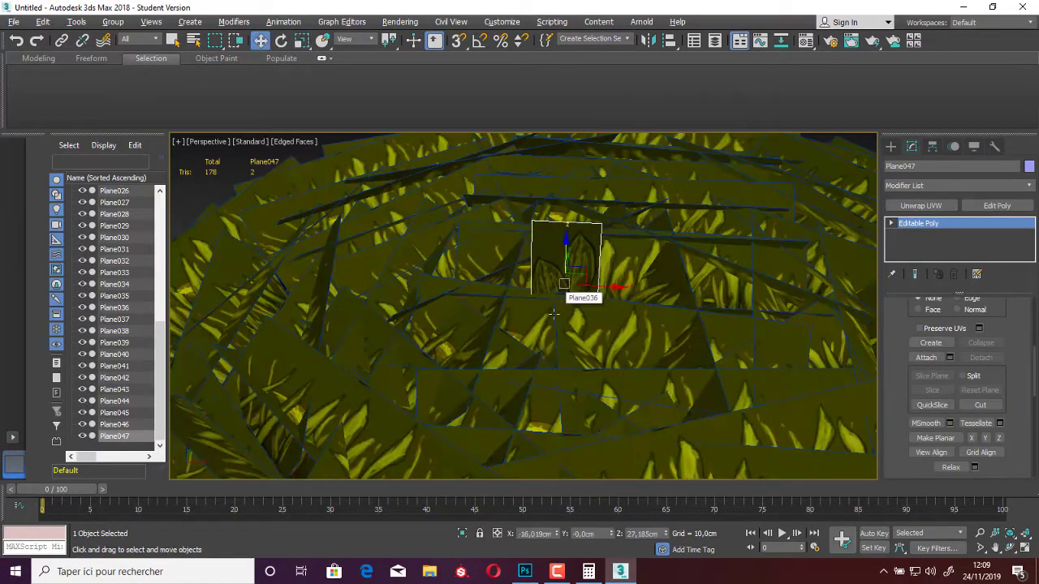
pyautogui.keyDown('alt'); pyautogui.moveTo(552, 314); pyautogui.dragTo(563, 290, button='middle'); pyautogui.keyUp('alt')
pyautogui.hotkey('alt', 'q')
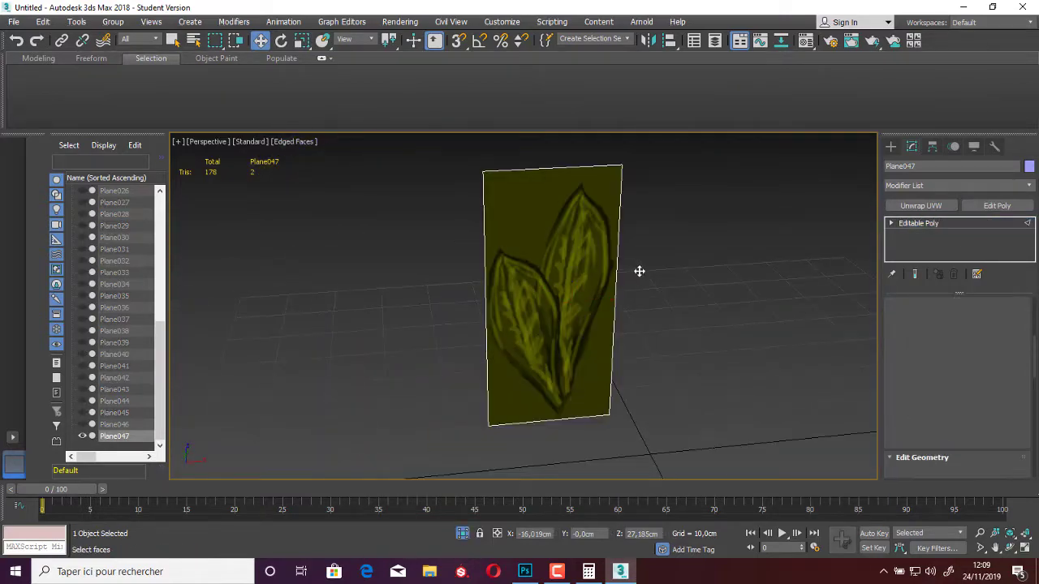
pyautogui.press('2')
pyautogui.moveTo(641, 290); pyautogui.dragTo(464, 313)
pyautogui.rightClick(592, 263)
pyautogui.click(568, 338)
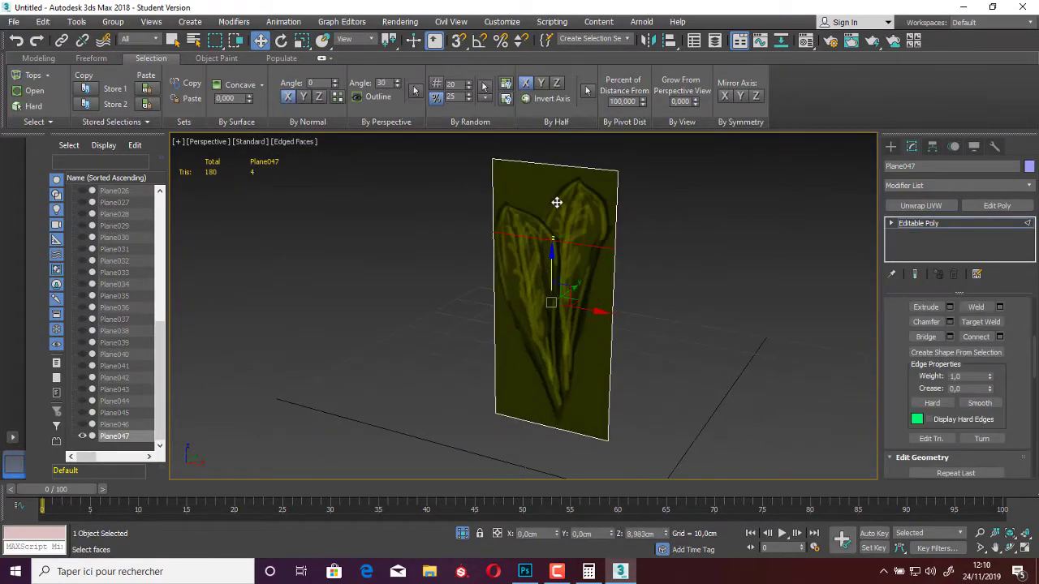
# Shift-drag the leaf's top edge to extrude bent segments.
pyautogui.scroll(-3, 927, 366)
pyautogui.scroll(-3, 927, 366)
pyautogui.moveTo(549, 267)
pyautogui.keyDown('alt'); pyautogui.mouseDown(button='middle')
pyautogui.moveTo(630, 273)
pyautogui.moveTo(581, 151)
pyautogui.moveTo(652, 162)
pyautogui.moveTo(652, 235)
pyautogui.mouseUp(button='middle'); pyautogui.keyUp('alt')
pyautogui.rightClick(696, 244)
pyautogui.rightClick(597, 232)
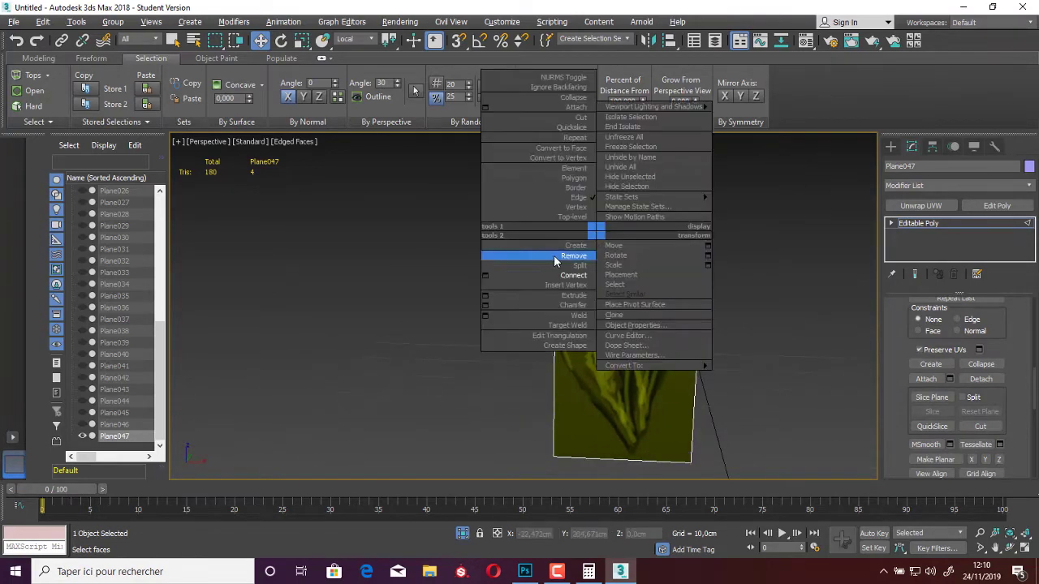
pyautogui.click(613, 245)
pyautogui.keyDown('shift'); pyautogui.moveTo(613, 245); pyautogui.dragTo(623, 213); pyautogui.keyUp('shift')
pyautogui.moveTo(623, 213)
pyautogui.keyDown('alt'); pyautogui.mouseDown(button='middle')
pyautogui.moveTo(673, 198)
pyautogui.moveTo(608, 282)
pyautogui.moveTo(695, 308)
pyautogui.moveTo(673, 398)
pyautogui.mouseUp(button='middle'); pyautogui.keyUp('alt')
pyautogui.keyDown('shift'); pyautogui.moveTo(673, 399); pyautogui.dragTo(668, 371); pyautogui.keyUp('shift')
pyautogui.moveTo(668, 371)
pyautogui.keyDown('alt'); pyautogui.mouseDown(button='middle')
pyautogui.moveTo(643, 262)
pyautogui.moveTo(660, 268)
pyautogui.moveTo(642, 257)
pyautogui.moveTo(631, 384)
pyautogui.moveTo(684, 364)
pyautogui.moveTo(788, 360)
pyautogui.mouseUp(button='middle'); pyautogui.keyUp('alt')
# Move the leaf's top vertices along world axes, then end isolation to show all planes.
pyautogui.rightClick(630, 385)
pyautogui.click(646, 419)
pyautogui.moveTo(788, 360); pyautogui.dragTo(487, 169)
pyautogui.scroll(2, 919, 362)
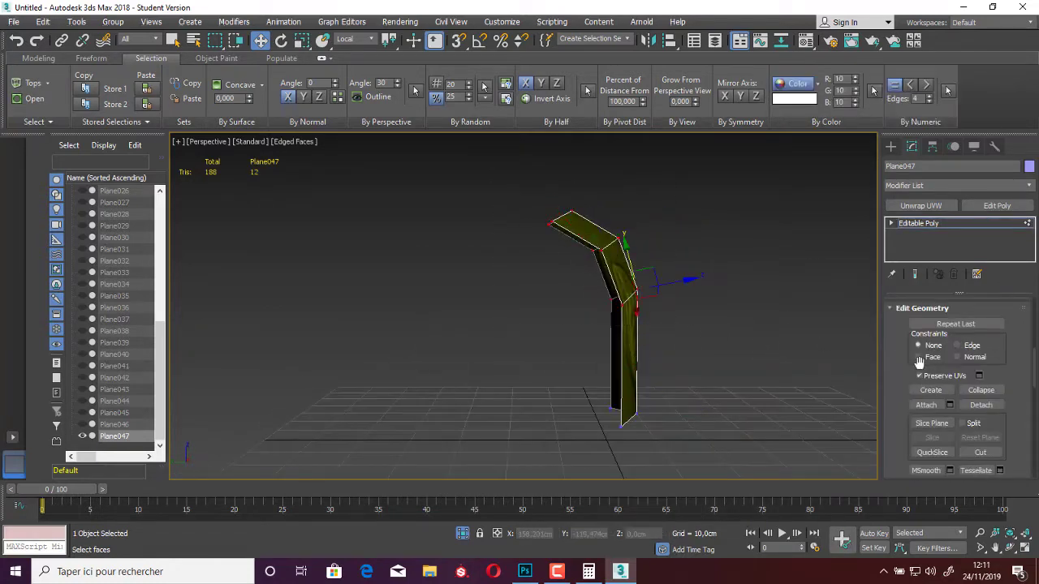
pyautogui.press('w')
pyautogui.moveTo(552, 242)
pyautogui.keyDown('alt'); pyautogui.mouseDown(button='middle')
pyautogui.moveTo(565, 267)
pyautogui.moveTo(552, 276)
pyautogui.moveTo(684, 246)
pyautogui.moveTo(585, 296)
pyautogui.moveTo(598, 331)
pyautogui.mouseUp(button='middle'); pyautogui.keyUp('alt')
pyautogui.click(345, 39)
pyautogui.click(348, 69)
pyautogui.hotkey('alt', 'q')
# Clone the bent leaf card into a new spot on the grass patch.
pyautogui.press('4')
pyautogui.press('e')
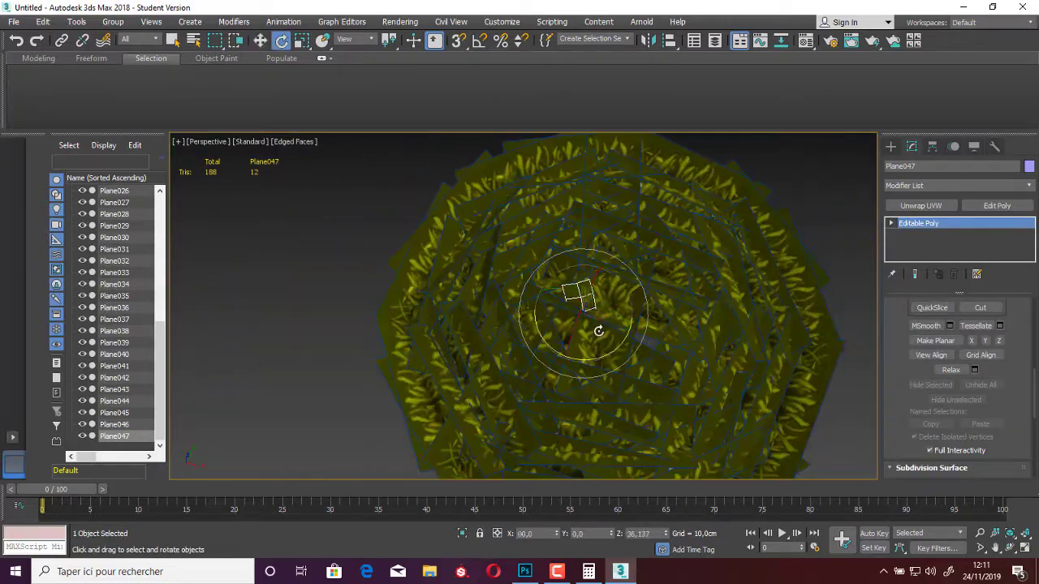
pyautogui.moveTo(585, 295)
pyautogui.keyDown('shift'); pyautogui.mouseDown()
pyautogui.moveTo(689, 226)
pyautogui.moveTo(539, 201)
pyautogui.mouseUp(); pyautogui.keyUp('shift')
pyautogui.click(523, 338)
pyautogui.press('Return')
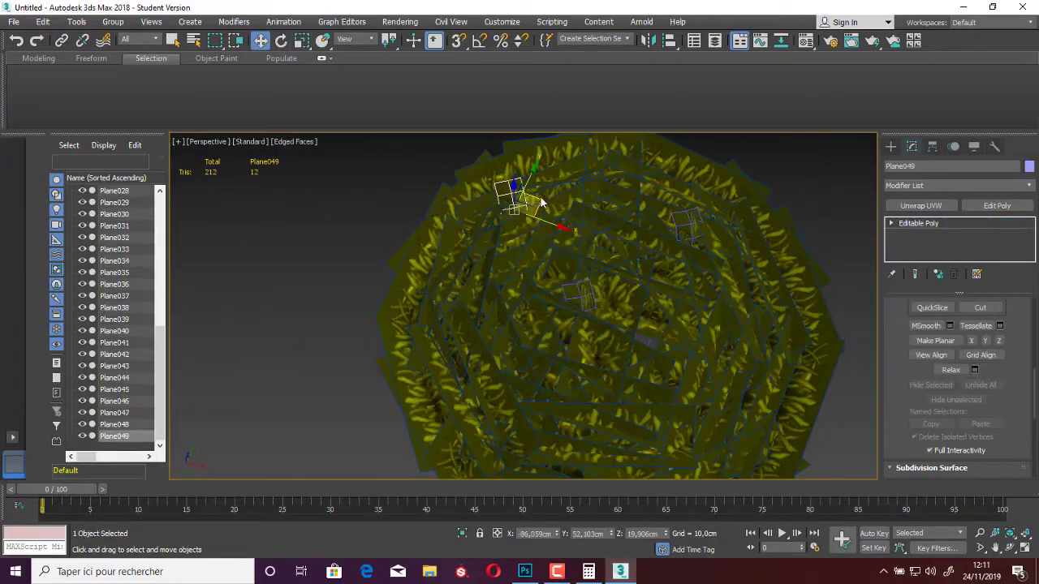
# Clone another card toward the lower left as Plane050 and adjust its placement.
pyautogui.keyDown('shift'); pyautogui.moveTo(479, 390); pyautogui.dragTo(467, 406); pyautogui.keyUp('shift')
pyautogui.click(522, 341)
pyautogui.keyDown('alt'); pyautogui.moveTo(522, 341); pyautogui.dragTo(477, 423, button='middle'); pyautogui.keyUp('alt')
pyautogui.press('e')
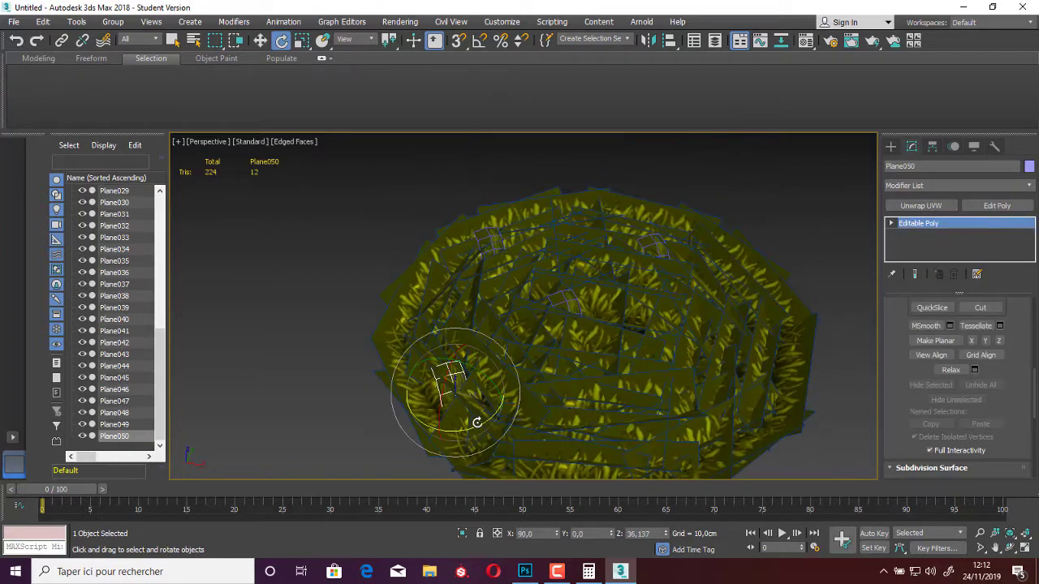
pyautogui.press('w')
pyautogui.keyDown('alt'); pyautogui.moveTo(467, 372); pyautogui.dragTo(454, 352, button='middle'); pyautogui.keyUp('alt')
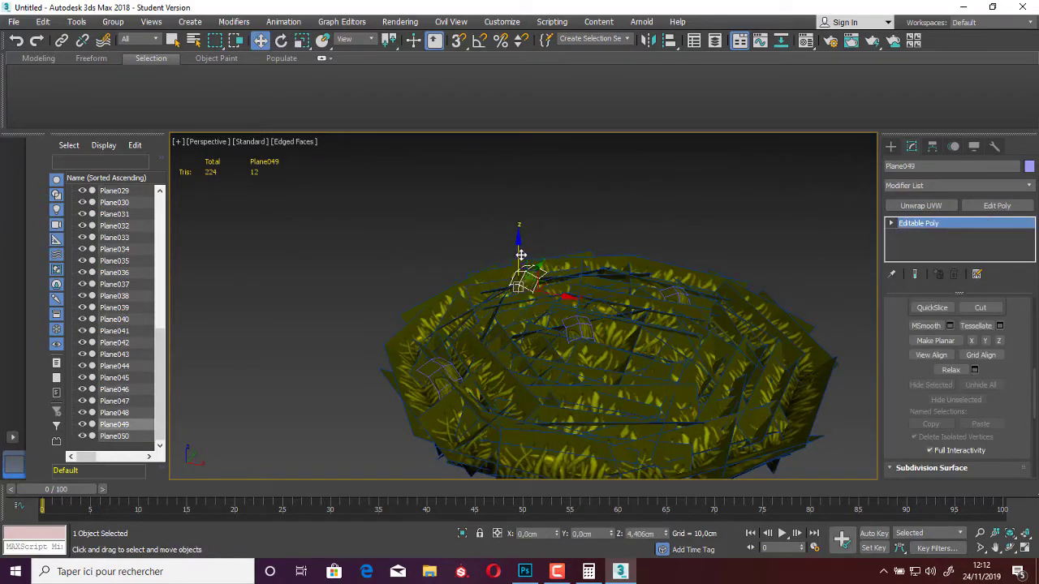
# Clone a card to a new position as Plane051.
pyautogui.keyDown('alt'); pyautogui.moveTo(682, 350); pyautogui.dragTo(579, 378, button='middle'); pyautogui.keyUp('alt')
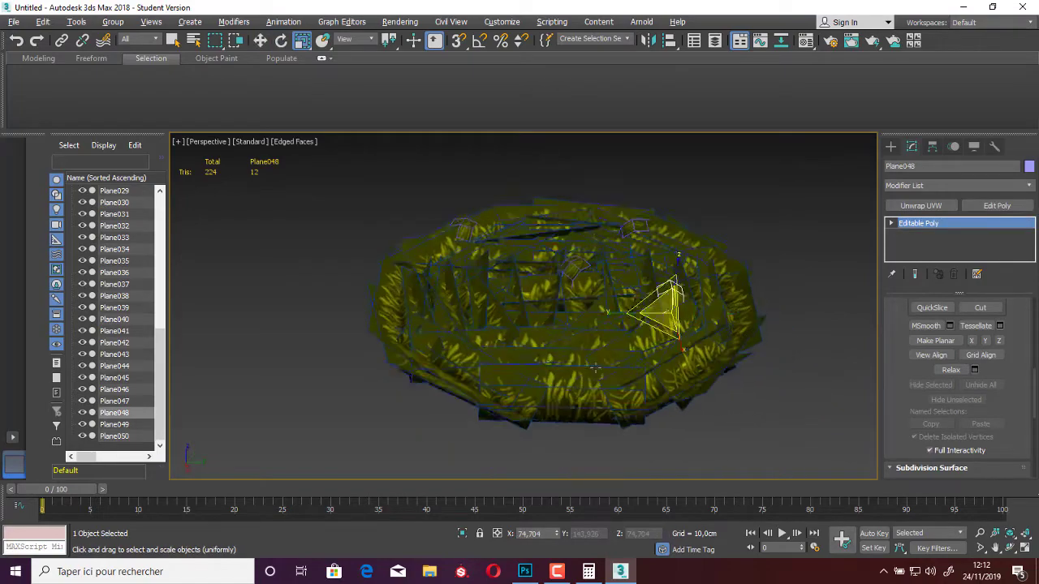
pyautogui.press('w')
pyautogui.keyDown('shift'); pyautogui.moveTo(579, 379); pyautogui.dragTo(532, 375); pyautogui.keyUp('shift')
pyautogui.click(522, 341)
pyautogui.keyDown('alt'); pyautogui.moveTo(564, 364); pyautogui.dragTo(512, 378, button='middle'); pyautogui.keyUp('alt')
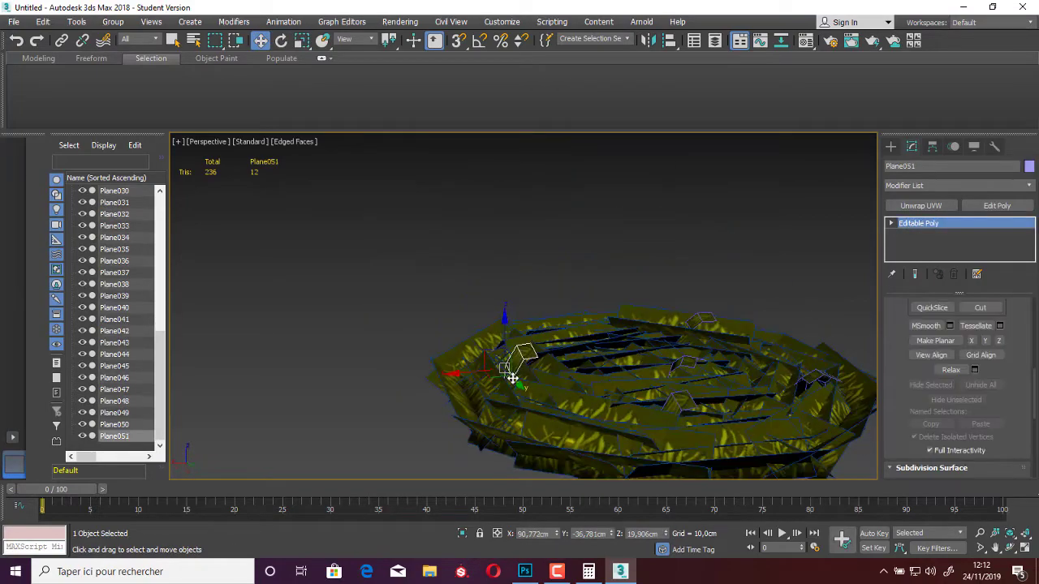
# Clone a final card as Plane052, rotate it into place, and clear the selection.
pyautogui.keyDown('alt'); pyautogui.moveTo(599, 360); pyautogui.dragTo(568, 382, button='middle'); pyautogui.keyUp('alt')
pyautogui.press('w')
pyautogui.keyDown('shift'); pyautogui.moveTo(430, 359); pyautogui.dragTo(661, 290); pyautogui.keyUp('shift')
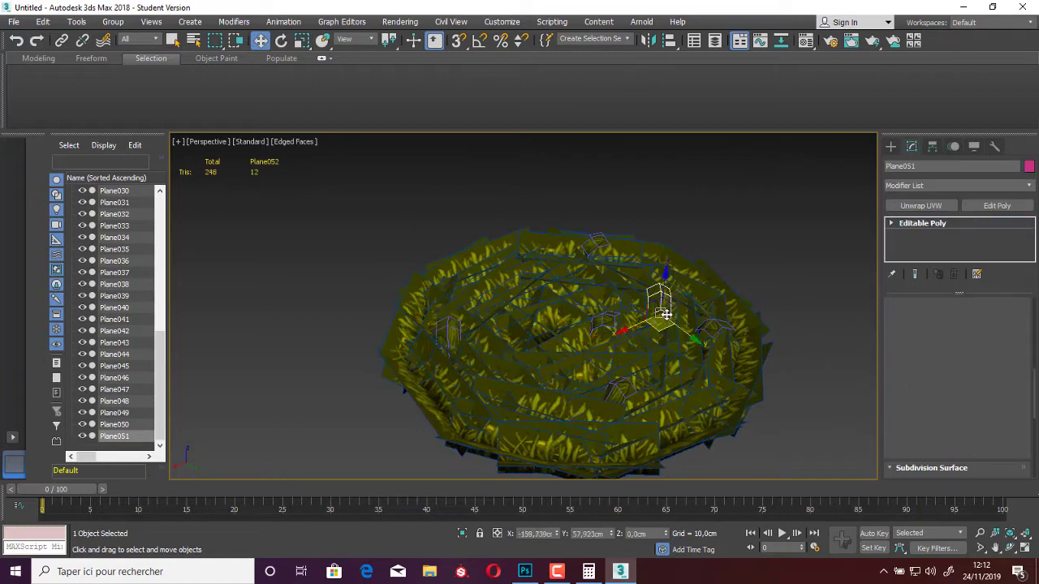
pyautogui.click(521, 341)
pyautogui.keyDown('alt'); pyautogui.moveTo(590, 398); pyautogui.dragTo(616, 349, button='middle'); pyautogui.keyUp('alt')
pyautogui.press('e')
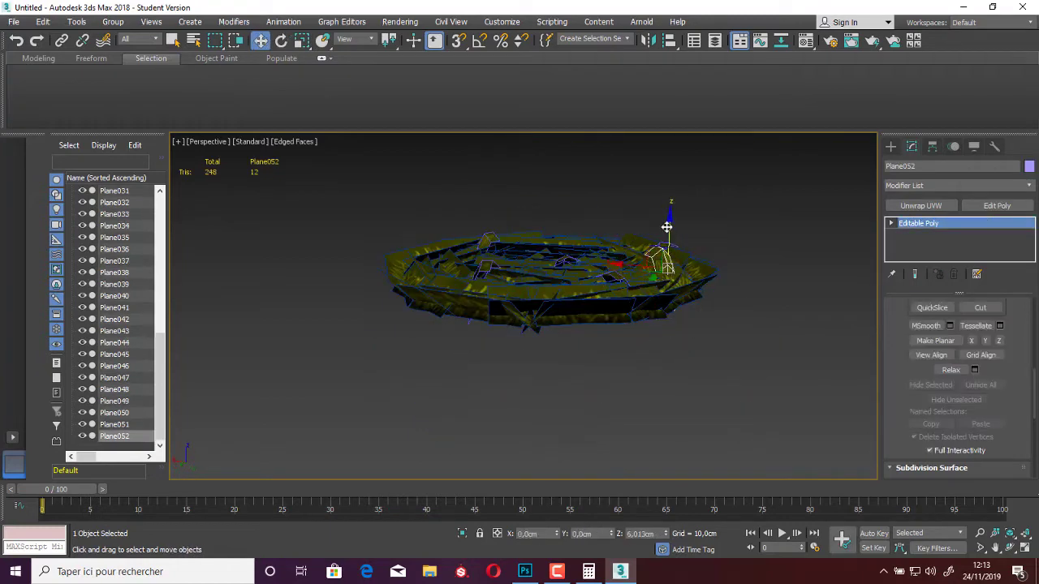
pyautogui.keyDown('alt'); pyautogui.moveTo(667, 228); pyautogui.dragTo(665, 258, button='middle'); pyautogui.keyUp('alt')
pyautogui.hotkey('ctrl', 'd')
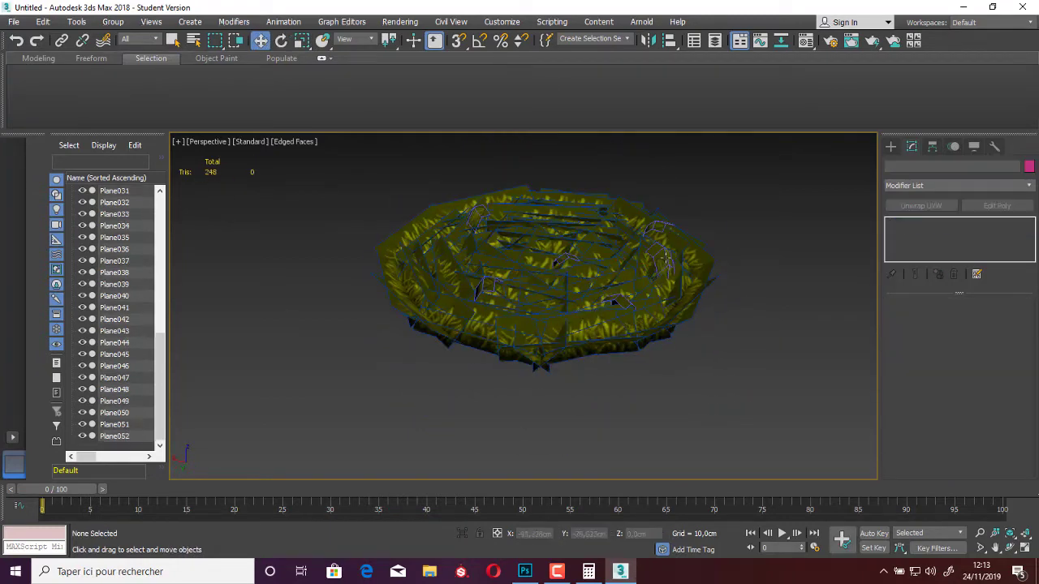
# Attach all the grass planes into Plane052.
pyautogui.click(665, 258)
pyautogui.scroll(-2, 957, 373)
pyautogui.click(949, 416)
pyautogui.hotkey('ctrl', 'a')
pyautogui.click(213, 363)
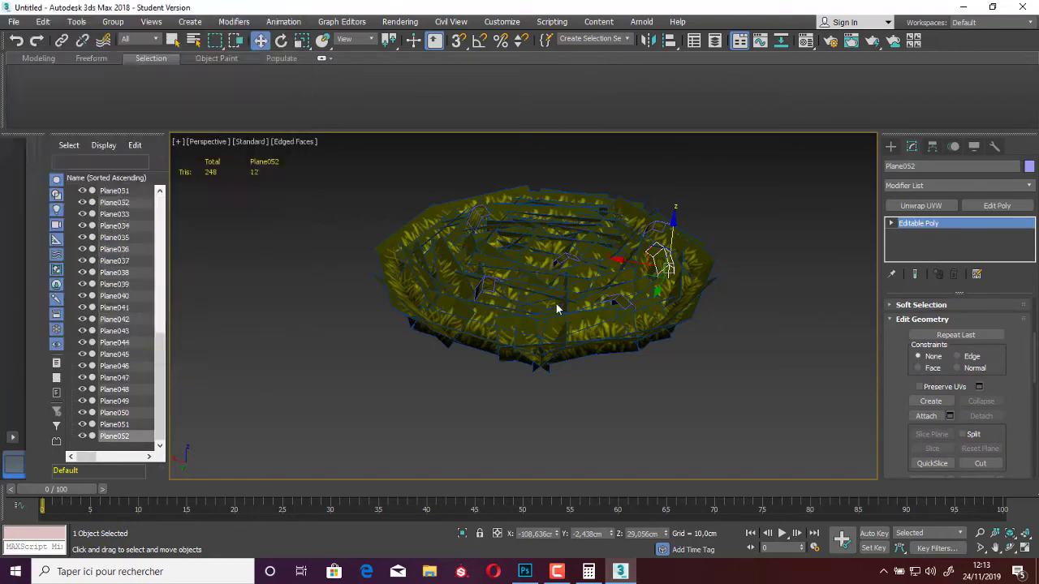
pyautogui.click(932, 146)
# Reset Plane052's XForm and collapse it back to editable poly.
pyautogui.click(993, 146)
pyautogui.click(957, 303)
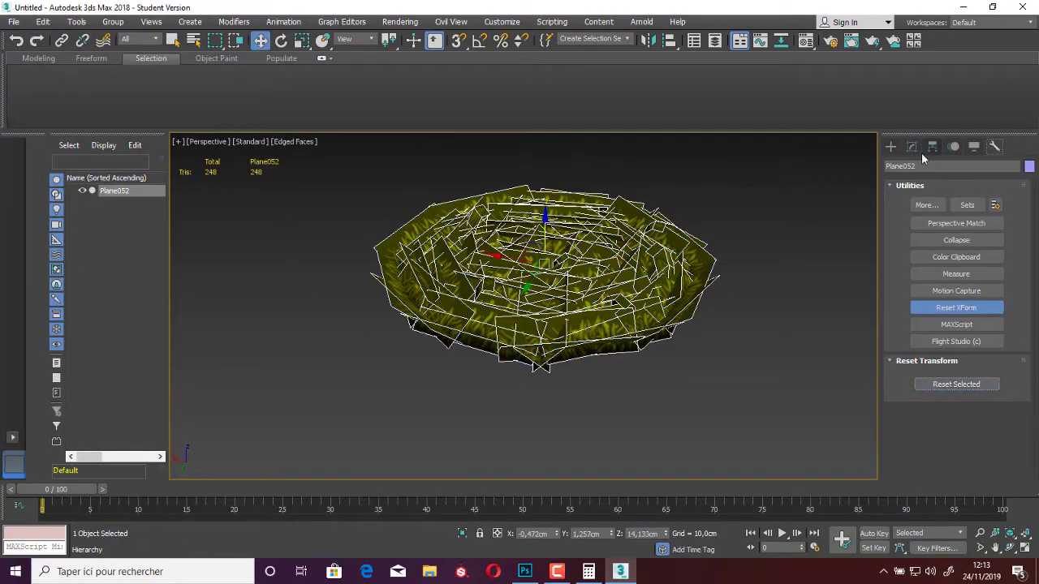
pyautogui.click(958, 381)
pyautogui.rightClick(527, 235)
pyautogui.click(645, 327)
pyautogui.keyDown('alt'); pyautogui.moveTo(645, 327); pyautogui.dragTo(616, 268, button='middle'); pyautogui.keyUp('alt')
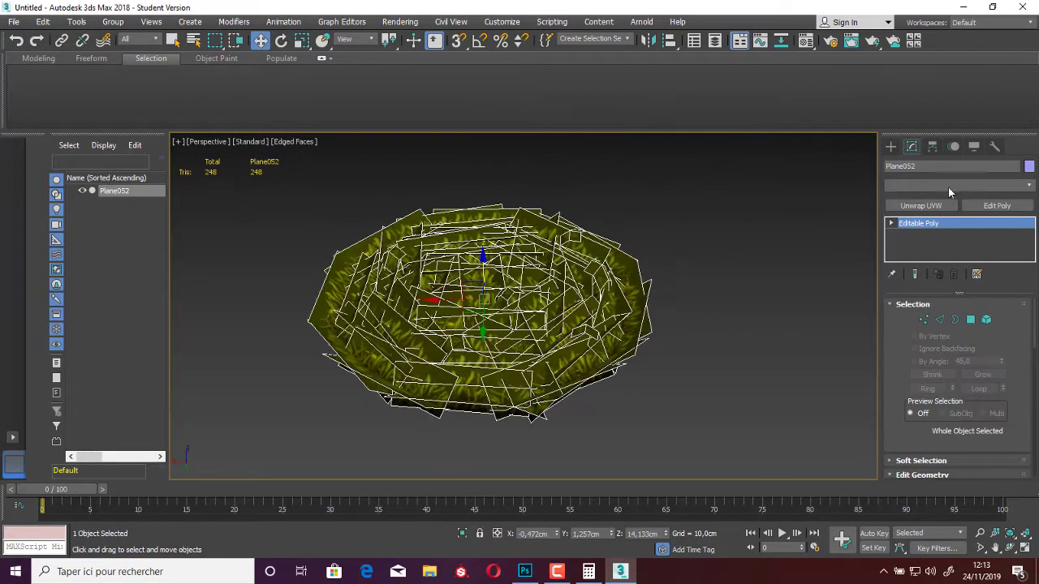
# Flatten the patch with an FFD 3x3x3 lattice and bake the deformation into the mesh.
pyautogui.click(1029, 186)
pyautogui.scroll(-5, 943, 491)
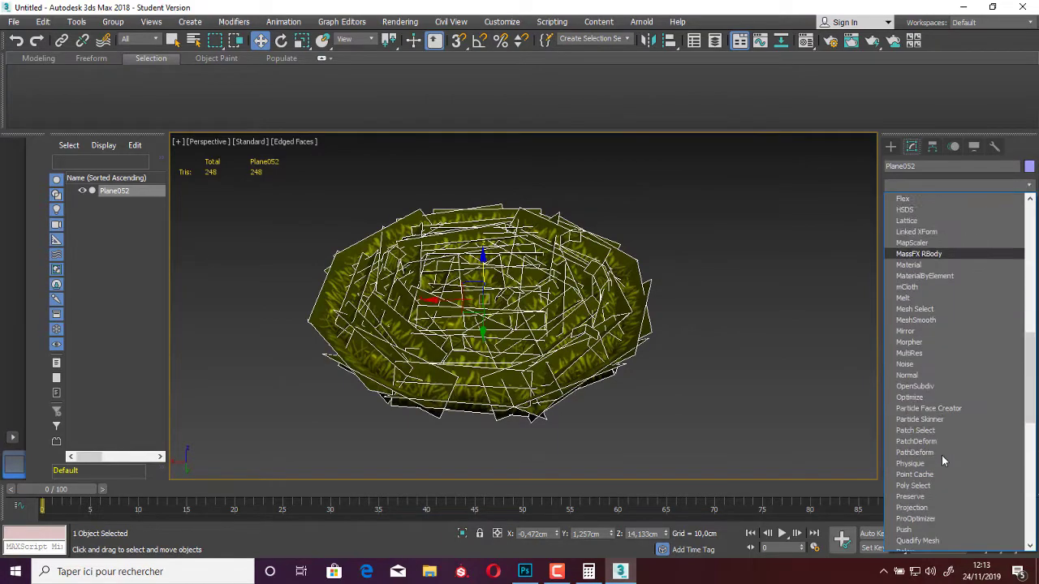
pyautogui.scroll(-3, 941, 455)
pyautogui.scroll(-3, 935, 376)
pyautogui.click(935, 218)
pyautogui.click(904, 222)
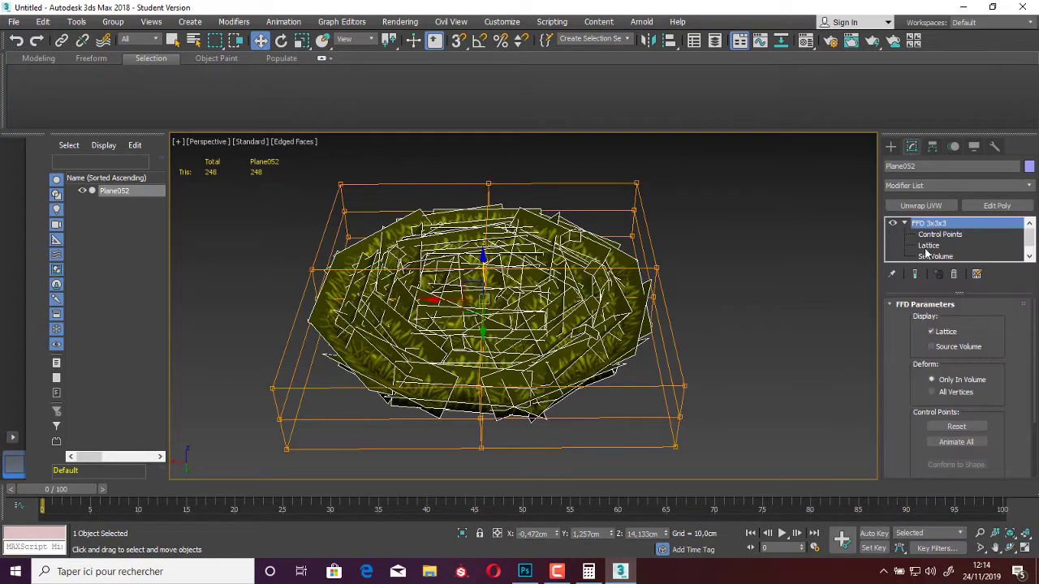
pyautogui.click(939, 233)
pyautogui.moveTo(538, 278)
pyautogui.keyDown('alt'); pyautogui.mouseDown(button='middle')
pyautogui.moveTo(484, 166)
pyautogui.moveTo(517, 271)
pyautogui.mouseUp(button='middle'); pyautogui.keyUp('alt')
pyautogui.rightClick(517, 272)
pyautogui.click(650, 406)
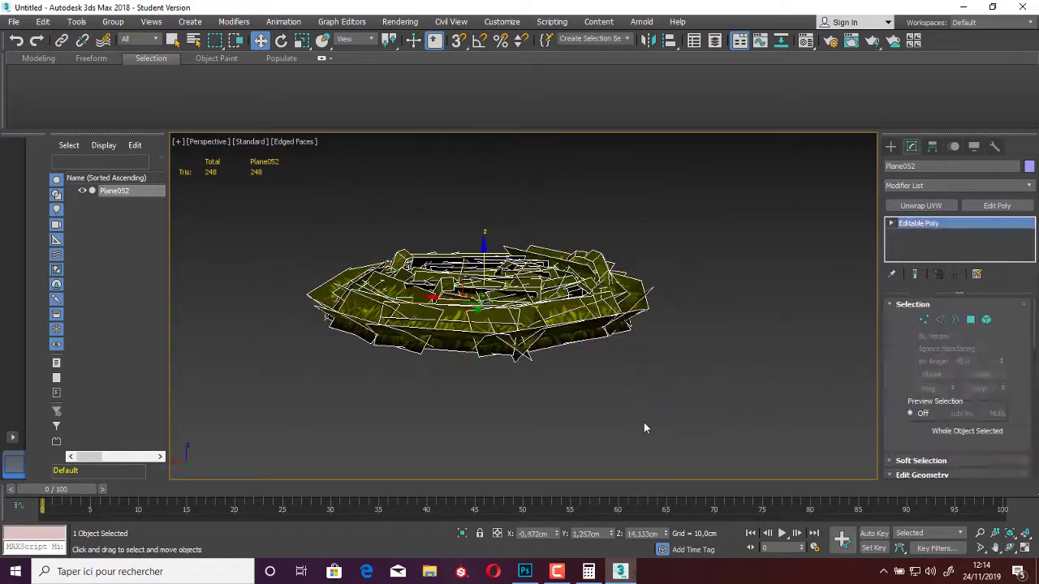
# Reselect the merged grass patch and check its polygons from above.
pyautogui.click(647, 424)
pyautogui.click(694, 276)
pyautogui.press('4')
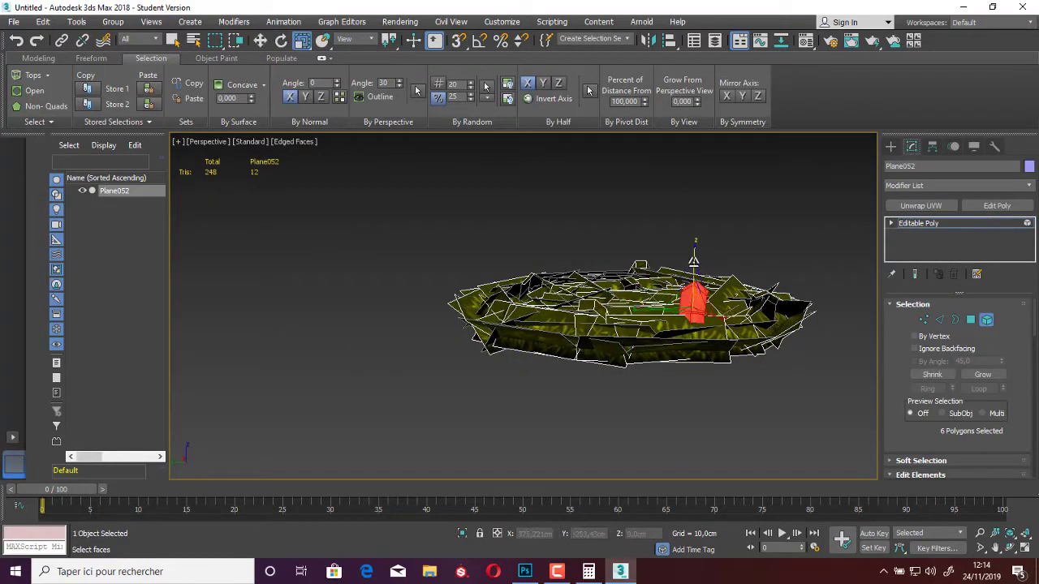
pyautogui.keyDown('alt'); pyautogui.moveTo(693, 259); pyautogui.dragTo(700, 382, button='middle'); pyautogui.keyUp('alt')
pyautogui.click(985, 319)
pyautogui.keyDown('alt'); pyautogui.moveTo(730, 308); pyautogui.dragTo(624, 216, button='middle'); pyautogui.keyUp('alt')
# Export the patch as FBX, overwriting the existing GrassTEST file.
pyautogui.click(14, 21)
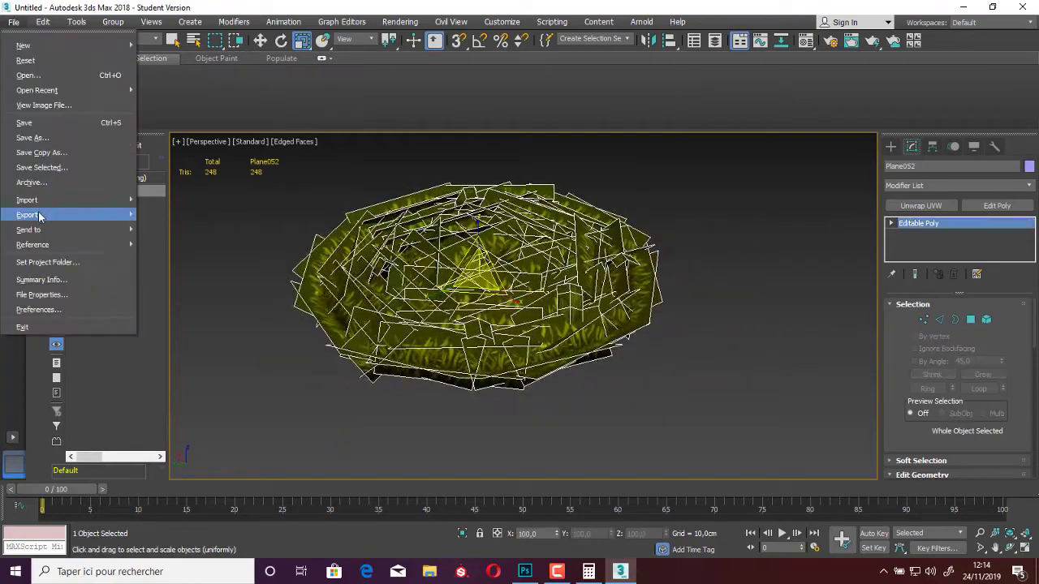
pyautogui.moveTo(28, 215)
pyautogui.click(187, 229)
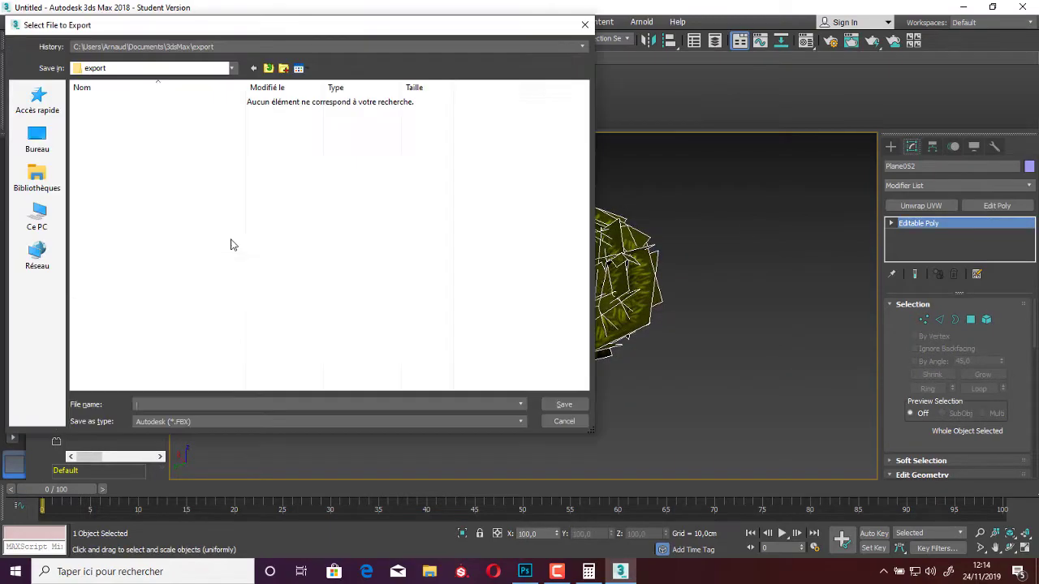
pyautogui.click(558, 403)
pyautogui.click(619, 335)
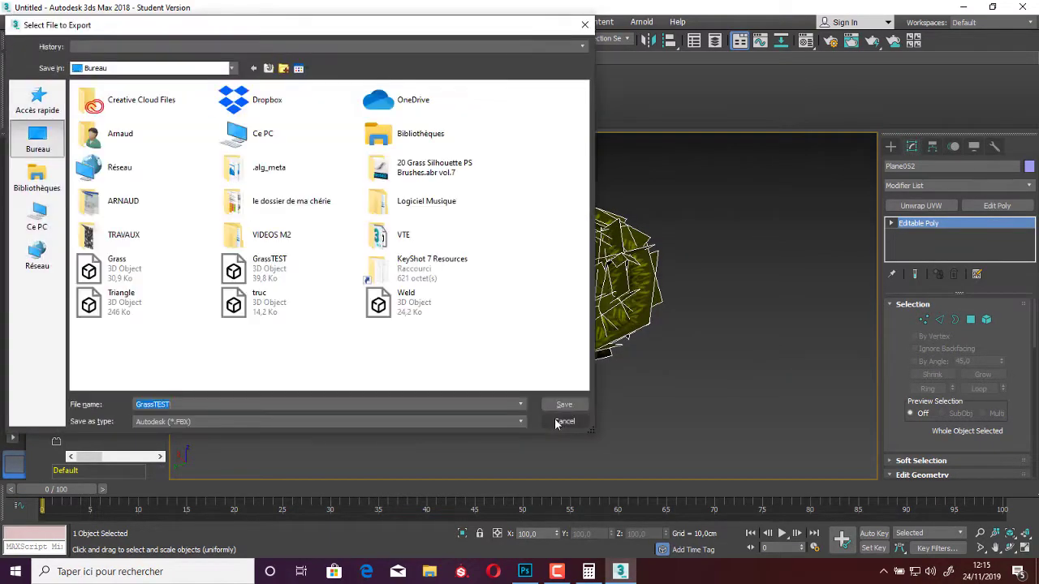
pyautogui.doubleClick(260, 267)
pyautogui.click(559, 335)
pyautogui.click(509, 513)
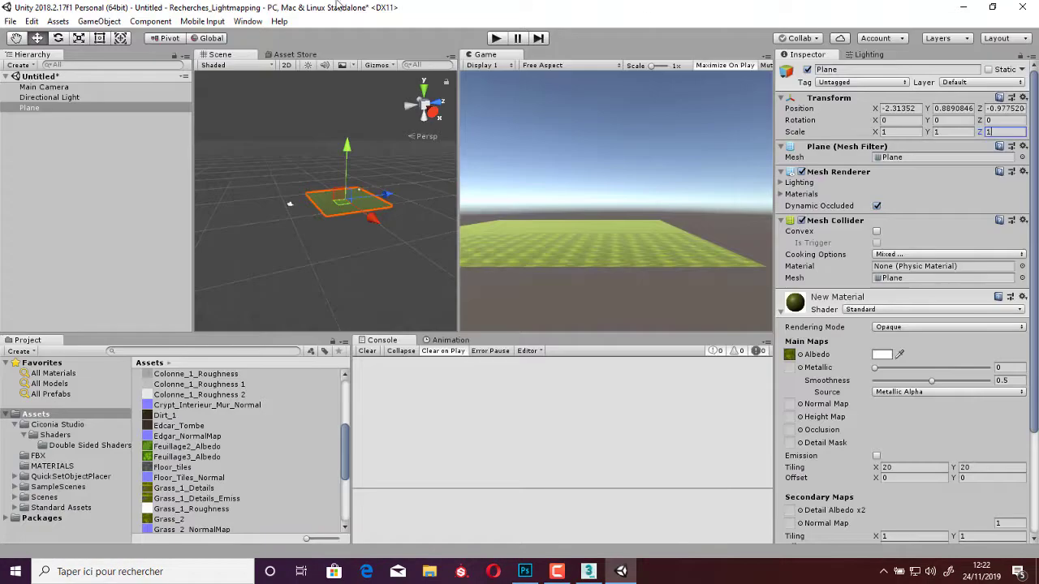
# Delete the old ground plane and create a new 3D Plane.
pyautogui.click(330, 196)
pyautogui.click(329, 208)
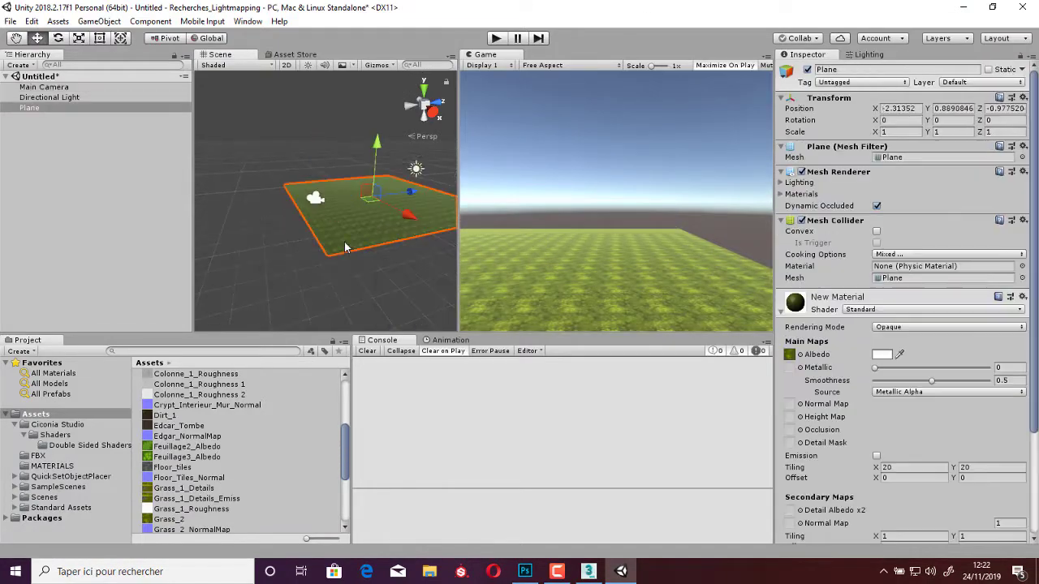
pyautogui.press('Delete')
pyautogui.rightClick(69, 137)
pyautogui.click(203, 312)
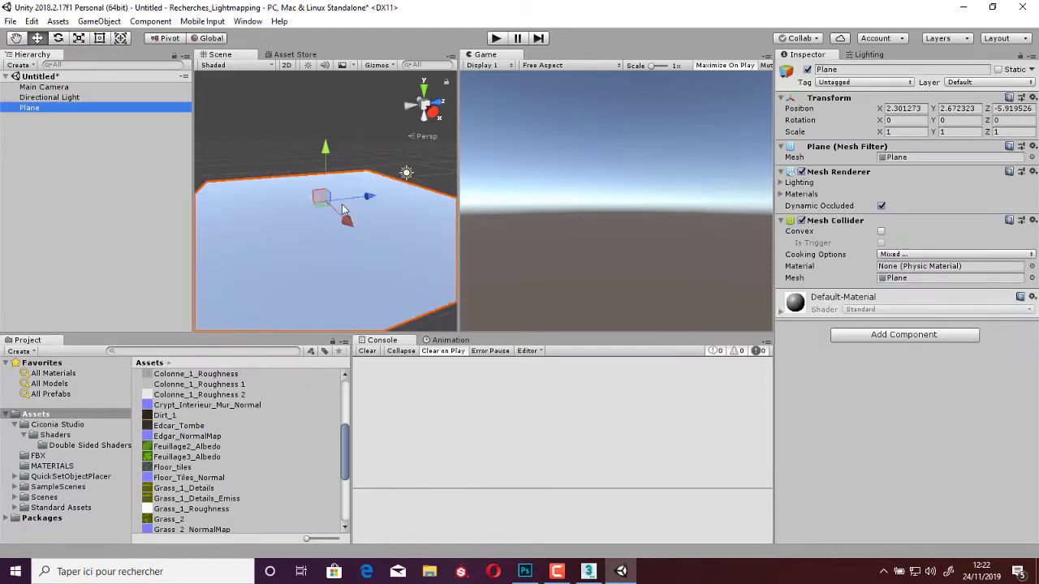
# Measure the plane with a child Cube in Top wireframe view, then delete the cube and restore shaded perspective.
pyautogui.rightClick(60, 148)
pyautogui.click(207, 272)
pyautogui.press('f')
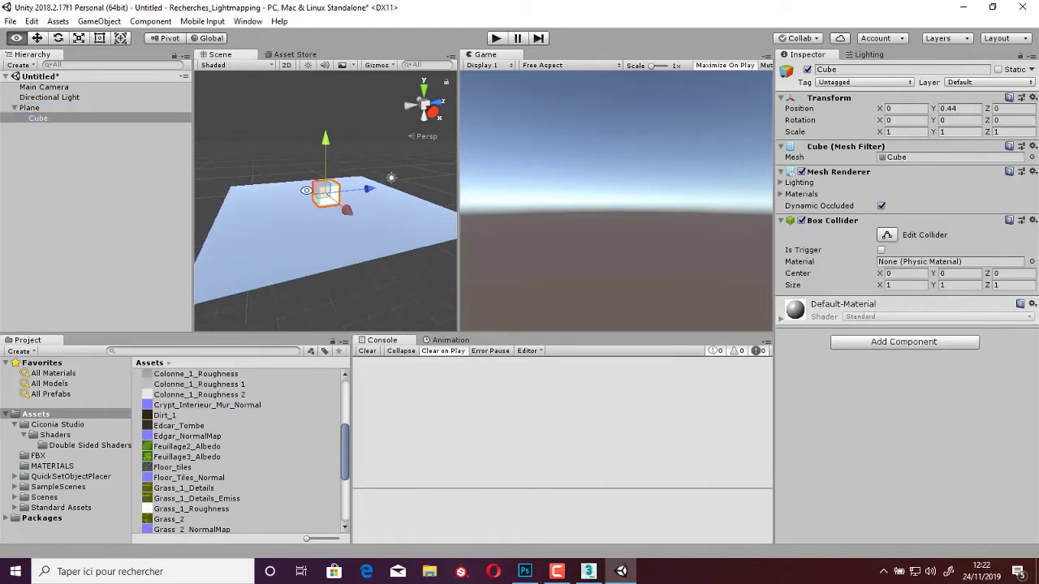
pyautogui.click(423, 85)
pyautogui.click(241, 65)
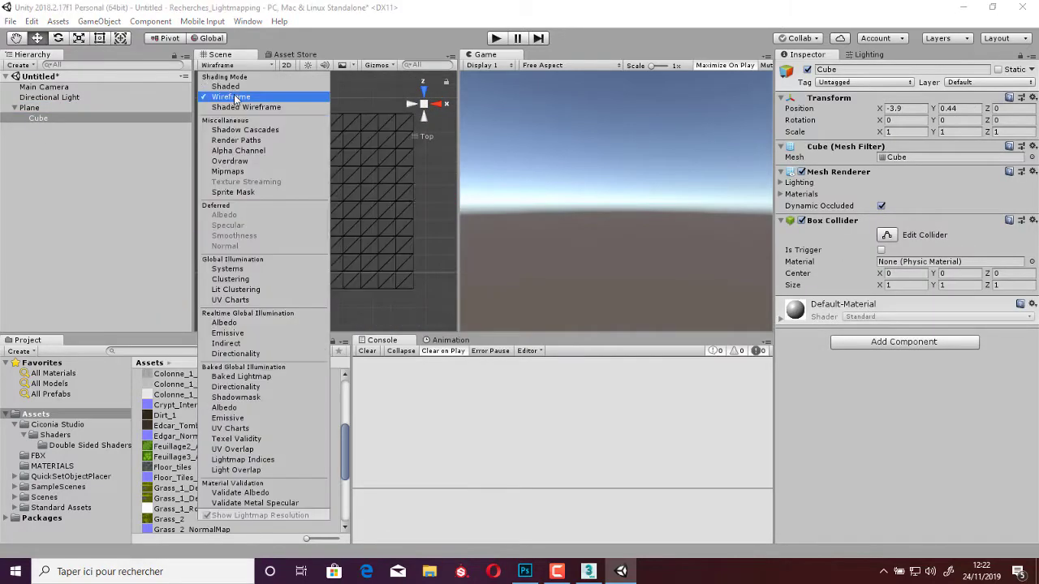
pyautogui.click(228, 94)
pyautogui.moveTo(299, 202); pyautogui.dragTo(289, 203)
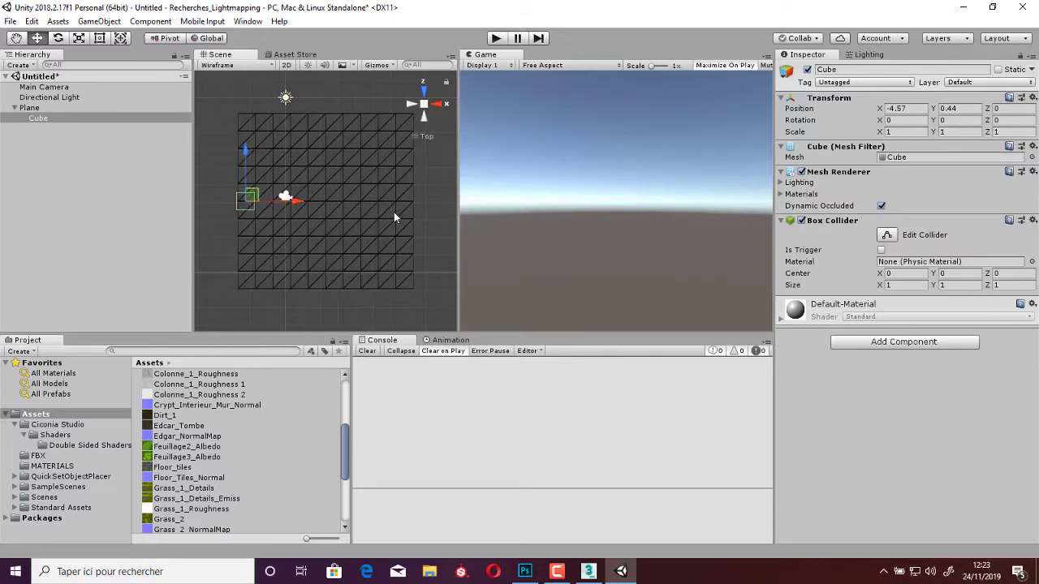
pyautogui.press('Delete')
pyautogui.click(240, 65)
pyautogui.click(219, 75)
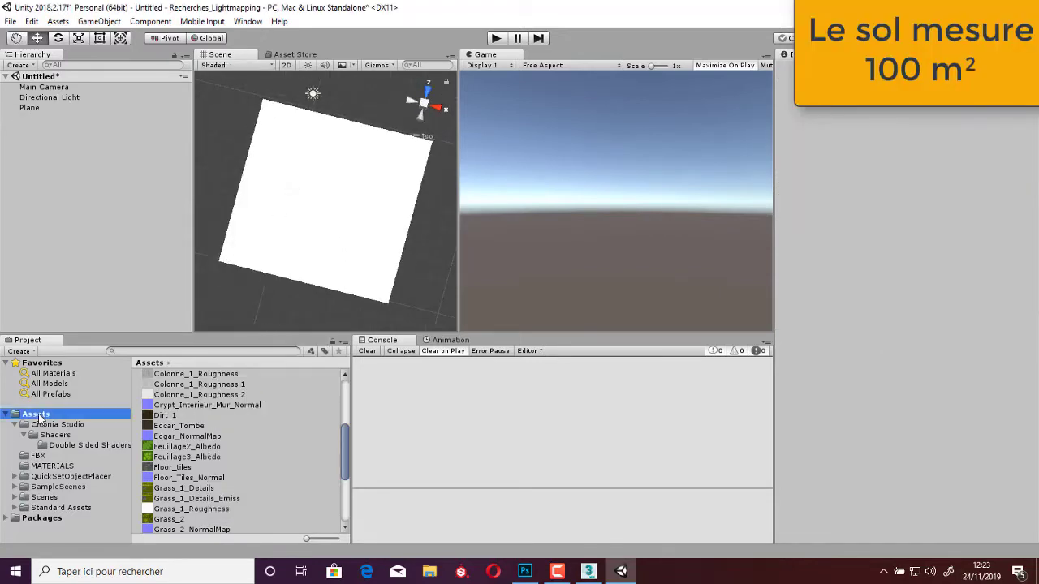
# Apply New Material to the plane and set its tiling to 5.
pyautogui.click(44, 497)
pyautogui.moveTo(177, 405)
pyautogui.mouseDown()
pyautogui.moveTo(331, 235)
pyautogui.moveTo(268, 163)
pyautogui.mouseUp()
pyautogui.doubleClick(893, 467)
pyautogui.write('5')
pyautogui.press('Tab')
pyautogui.write('5')
# Rotate the Main Camera diagonally across the ground.
pyautogui.click(251, 151)
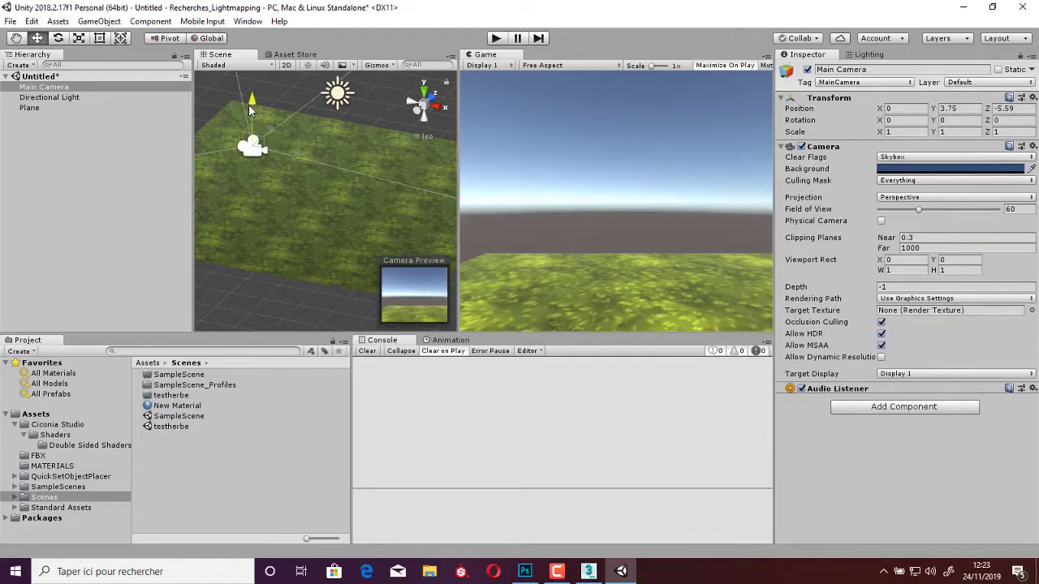
pyautogui.moveTo(251, 109)
pyautogui.keyDown('alt'); pyautogui.mouseDown()
pyautogui.moveTo(243, 186)
pyautogui.moveTo(273, 190)
pyautogui.mouseUp(); pyautogui.keyUp('alt')
pyautogui.click(170, 449)
pyautogui.click(280, 180)
pyautogui.press('e')
pyautogui.moveTo(250, 271); pyautogui.dragTo(340, 296)
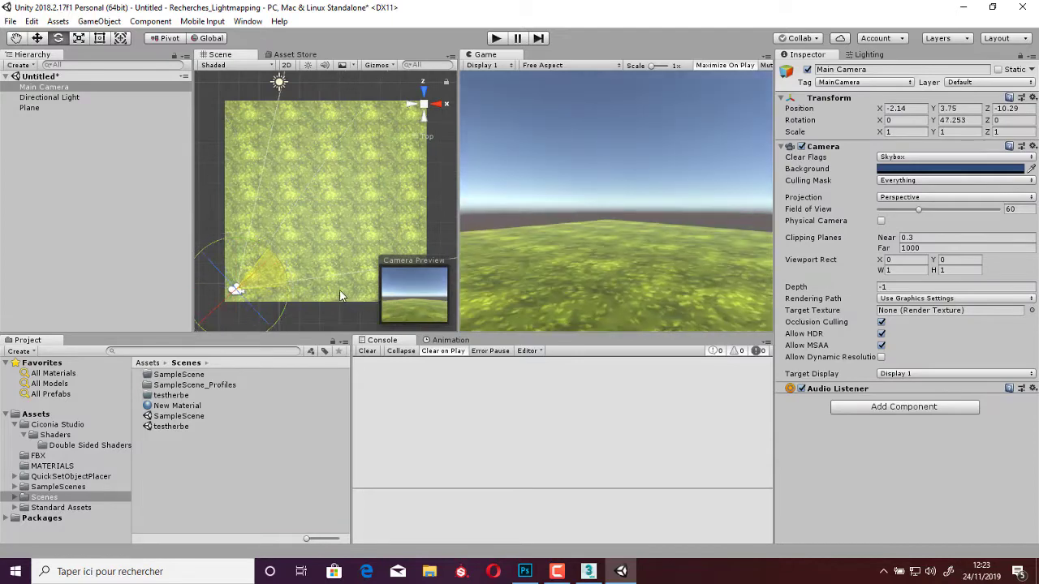
pyautogui.keyDown('alt'); pyautogui.moveTo(370, 202); pyautogui.dragTo(420, 139); pyautogui.keyUp('alt')
pyautogui.moveTo(193, 203); pyautogui.dragTo(133, 203)
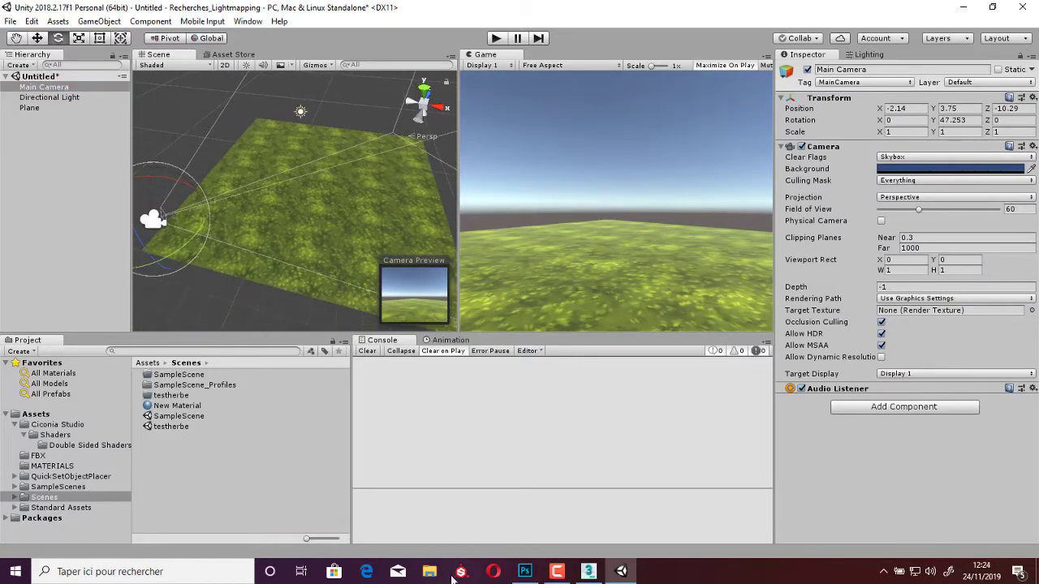
pyautogui.click(238, 418)
# Place the GrassTEST model from the Scenes folder onto the floor.
pyautogui.click(149, 435)
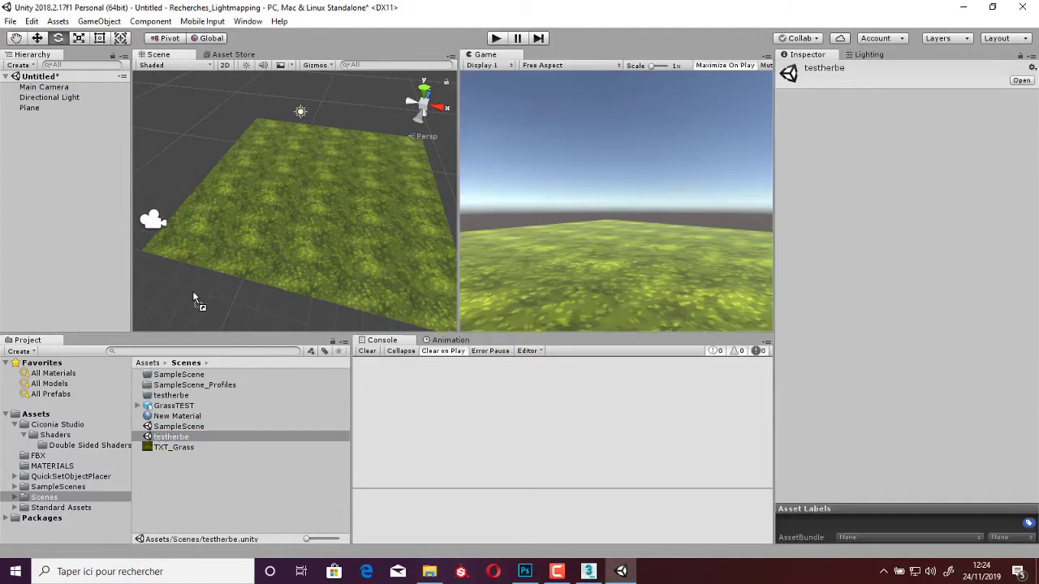
pyautogui.scroll(-2, 192, 291)
pyautogui.click(185, 485)
pyautogui.moveTo(173, 405); pyautogui.dragTo(244, 218)
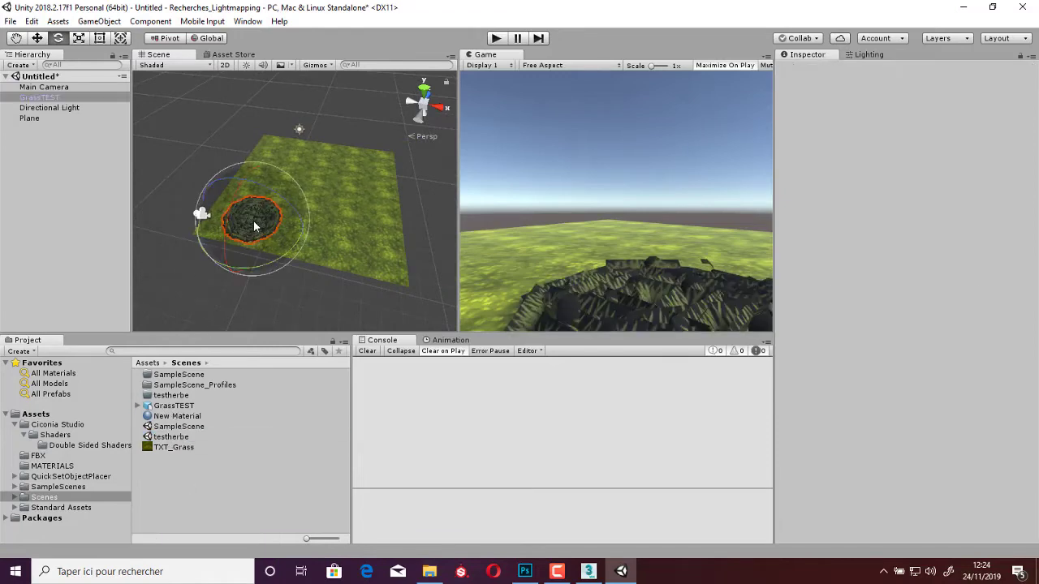
pyautogui.click(781, 252)
# Create New Material 1, apply it to GrassTEST, and use TXT_Grass as albedo.
pyautogui.rightClick(185, 476)
pyautogui.moveTo(217, 174)
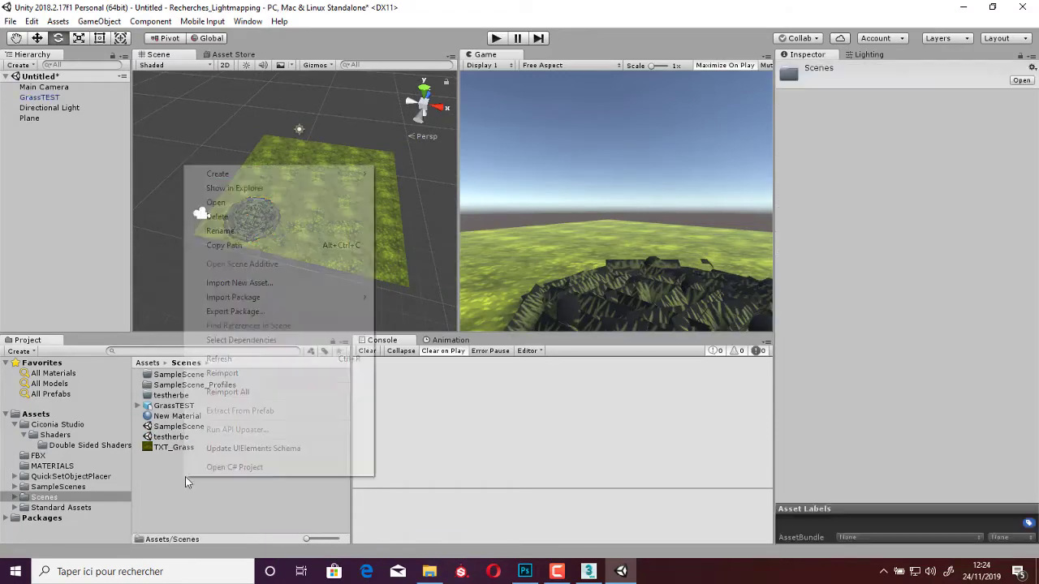
pyautogui.click(405, 285)
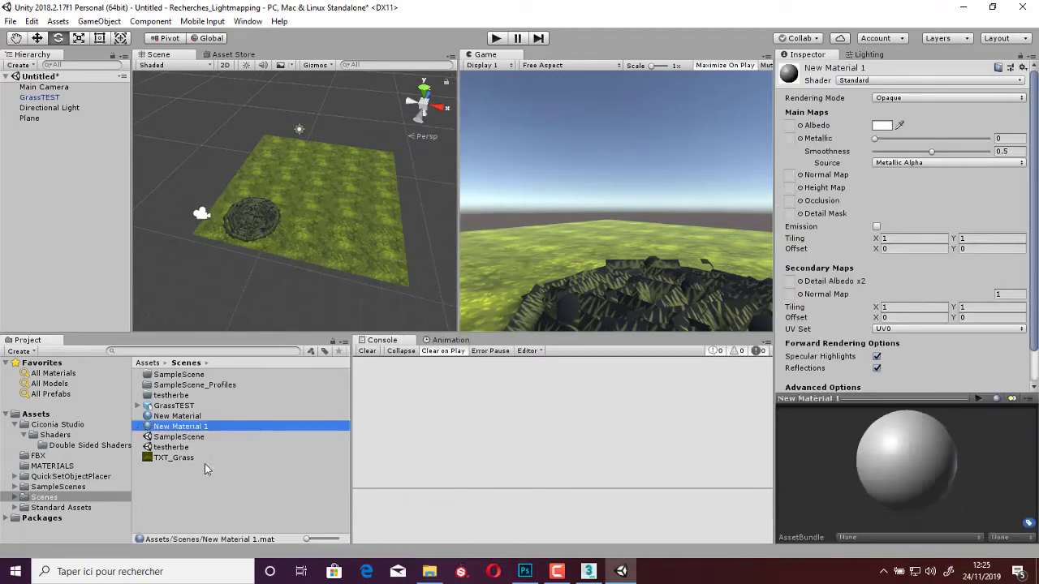
pyautogui.moveTo(180, 426); pyautogui.dragTo(252, 217)
pyautogui.click(782, 257)
pyautogui.moveTo(172, 457); pyautogui.dragTo(789, 295)
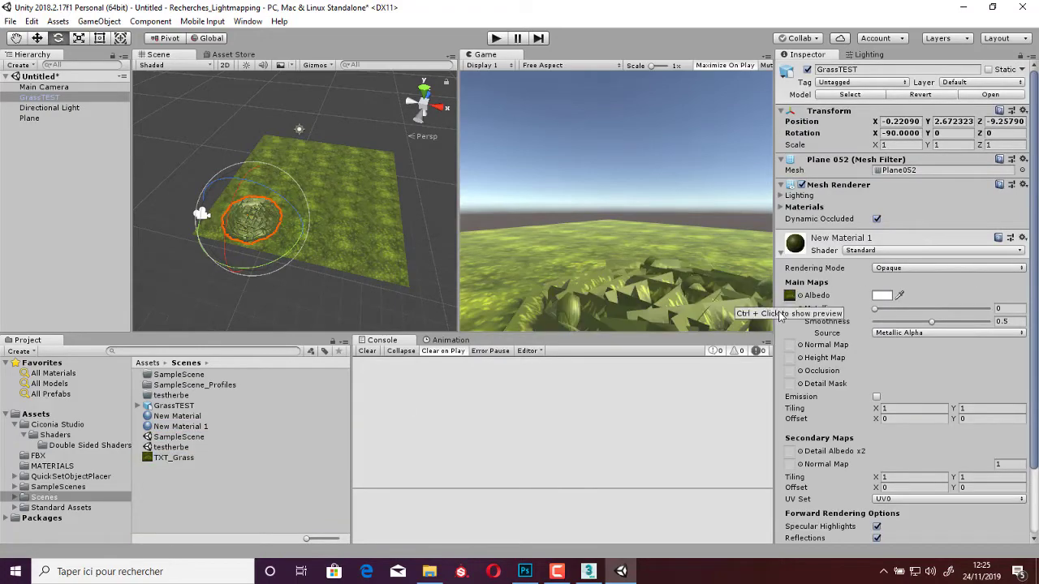
# Set the grass material's smoothness to 1 and alpha cutoff to 0.855.
pyautogui.scroll(5, 304, 241)
pyautogui.scroll(5, 304, 241)
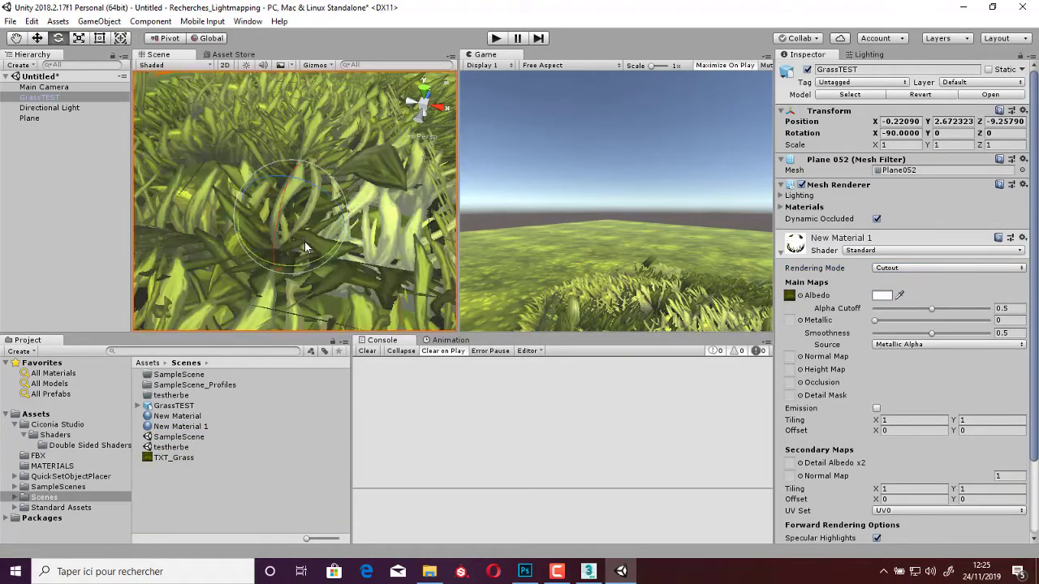
pyautogui.scroll(5, 304, 241)
pyautogui.moveTo(932, 334); pyautogui.dragTo(1037, 342)
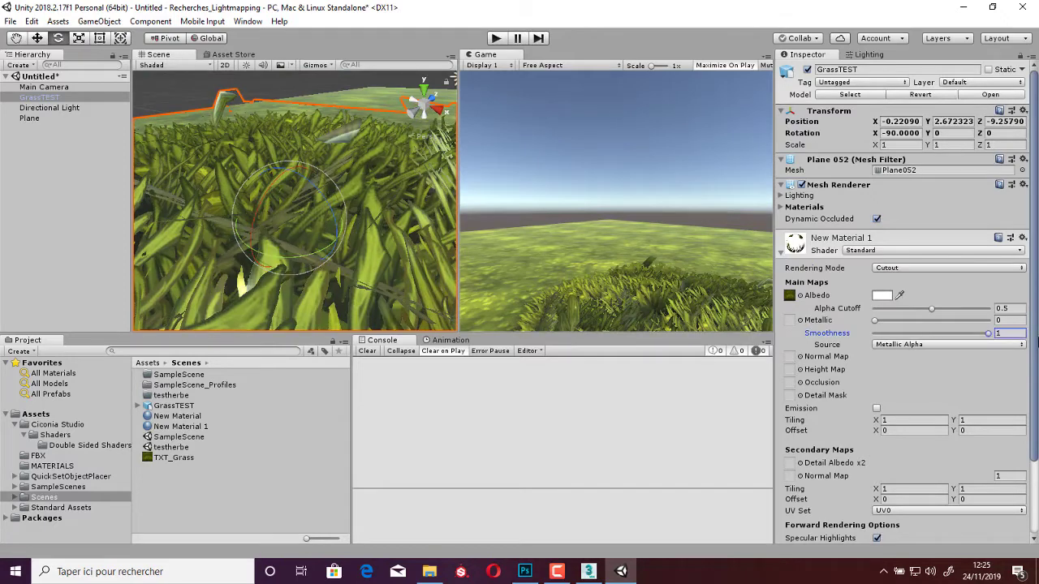
pyautogui.moveTo(931, 310); pyautogui.dragTo(973, 310)
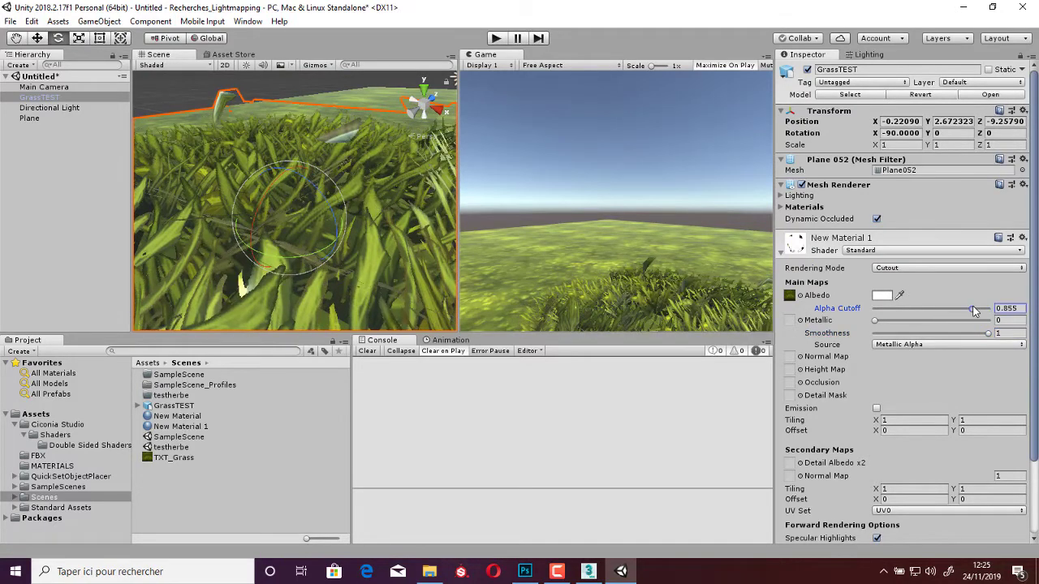
# Scale the grass patch down uniformly to about 0.75.
pyautogui.press('f')
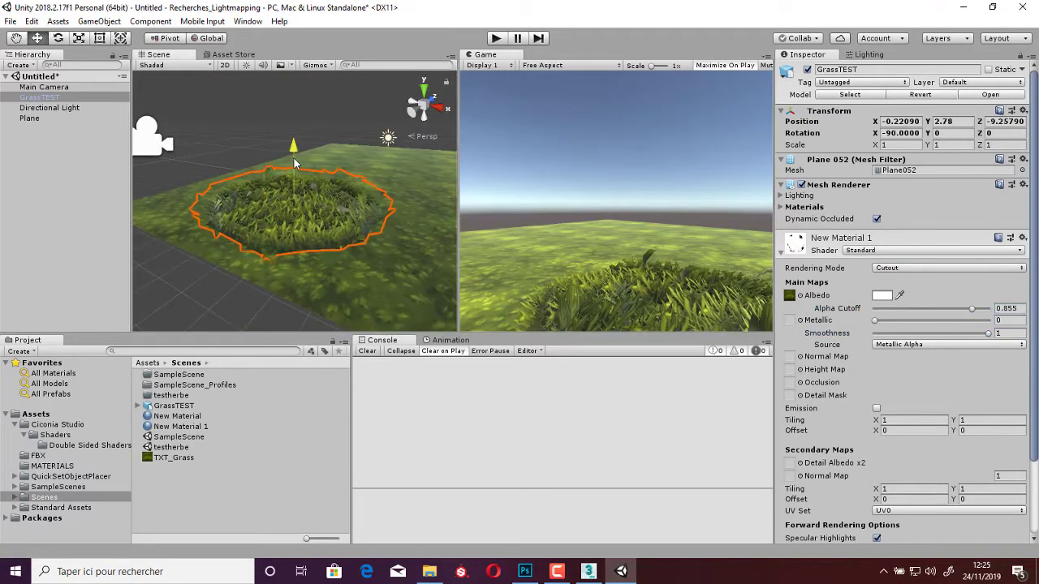
pyautogui.moveTo(268, 244)
pyautogui.keyDown('alt'); pyautogui.mouseDown()
pyautogui.moveTo(294, 211)
pyautogui.moveTo(314, 268)
pyautogui.moveTo(322, 165)
pyautogui.moveTo(243, 228)
pyautogui.moveTo(238, 133)
pyautogui.moveTo(205, 383)
pyautogui.mouseUp(); pyautogui.keyUp('alt')
pyautogui.press('r')
pyautogui.scroll(5, 314, 231)
pyautogui.scroll(-5, 314, 246)
# In Top view, nudge the grass patch up-left and create an empty parent GameObject.
pyautogui.click(423, 86)
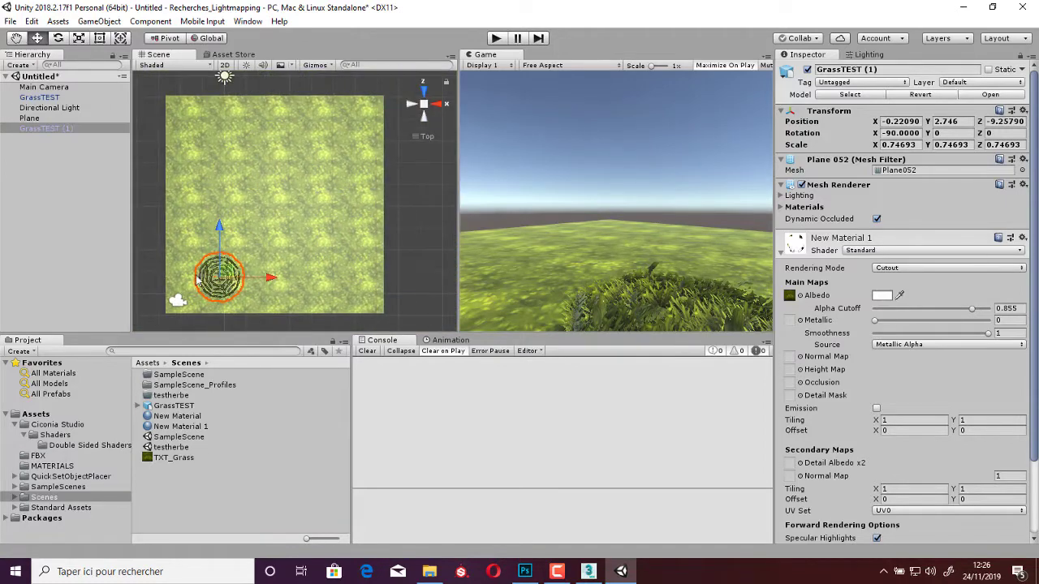
pyautogui.moveTo(197, 280); pyautogui.dragTo(173, 252)
pyautogui.rightClick(52, 155)
pyautogui.click(81, 266)
# Duplicate the GrassTEST patches repeatedly, spreading the copies up-left and up-right across the plane.
pyautogui.click(45, 128)
pyautogui.keyDown('ctrl'); pyautogui.click(52, 98); pyautogui.keyUp('ctrl')
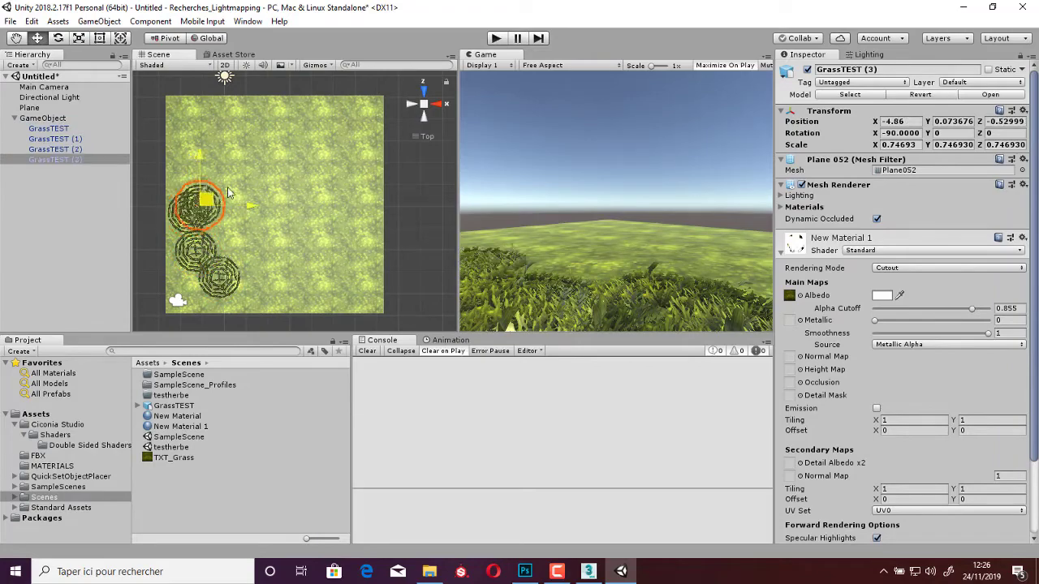
pyautogui.hotkey('ctrl', 'd')
pyautogui.moveTo(234, 214); pyautogui.dragTo(213, 172)
pyautogui.keyDown('shift'); pyautogui.click(49, 128); pyautogui.keyUp('shift')
pyautogui.hotkey('ctrl', 'd')
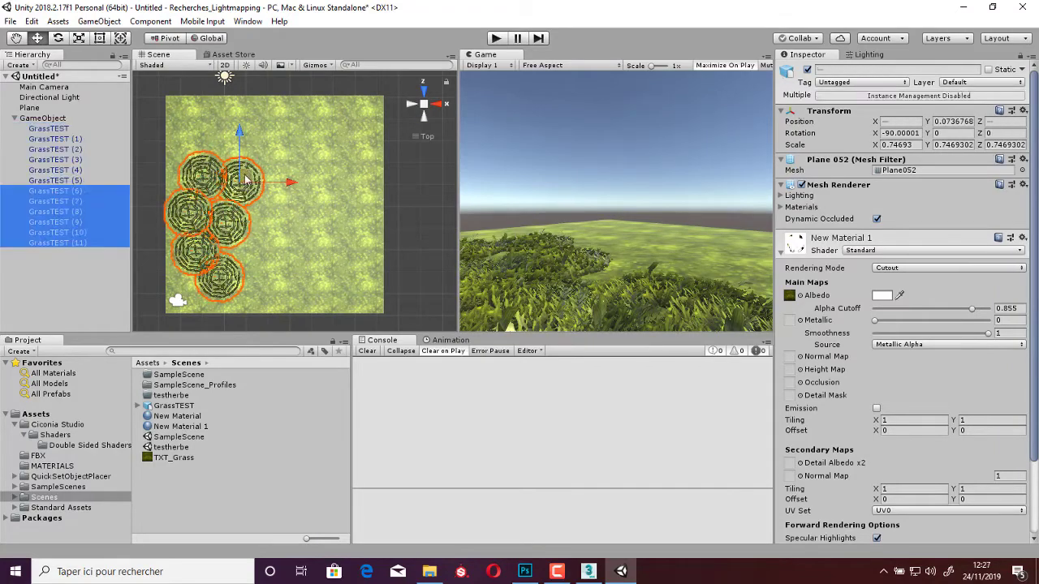
pyautogui.moveTo(198, 219)
pyautogui.mouseDown()
pyautogui.moveTo(336, 123)
pyautogui.moveTo(376, 188)
pyautogui.moveTo(397, 149)
pyautogui.mouseUp()
pyautogui.hotkey('ctrl', 'd')
# Rotate and shift the duplicated group lower-left, then copy GrassTEST (12) down-left.
pyautogui.press('e')
pyautogui.press('z')
pyautogui.press('w')
pyautogui.moveTo(357, 235); pyautogui.dragTo(316, 259)
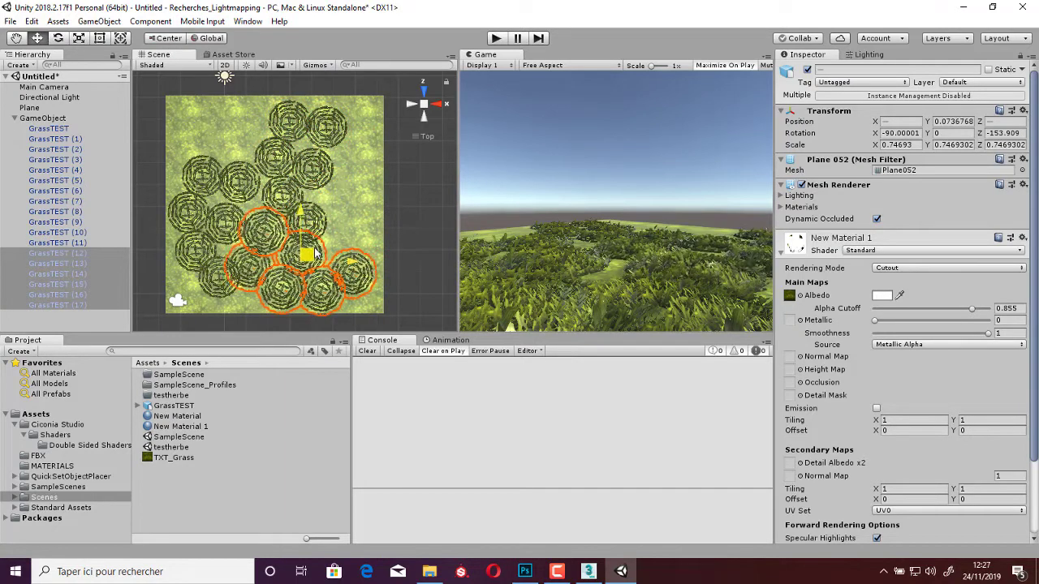
pyautogui.click(358, 273)
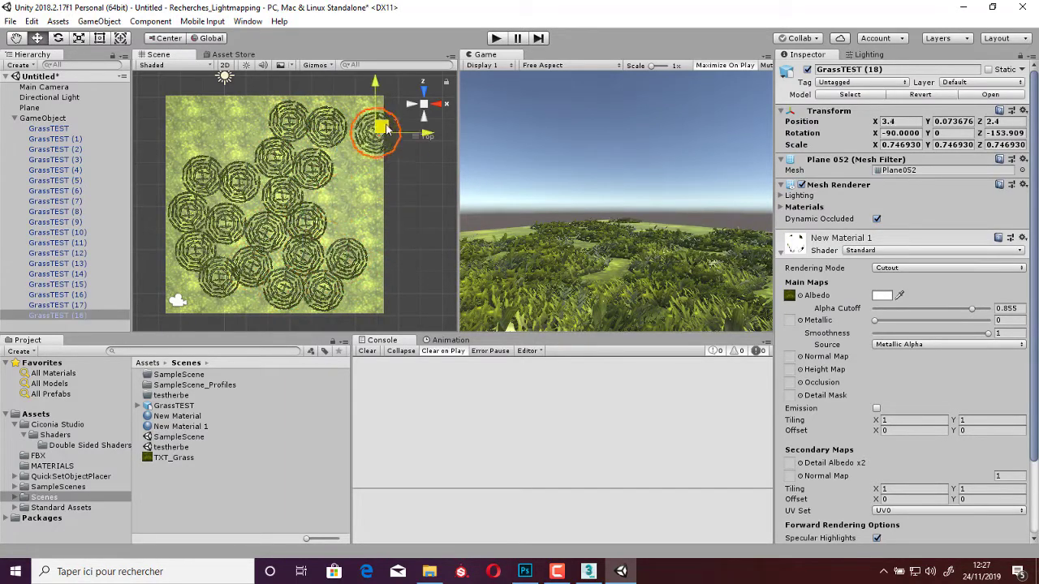
pyautogui.hotkey('ctrl', 'd')
pyautogui.moveTo(369, 173); pyautogui.dragTo(357, 199)
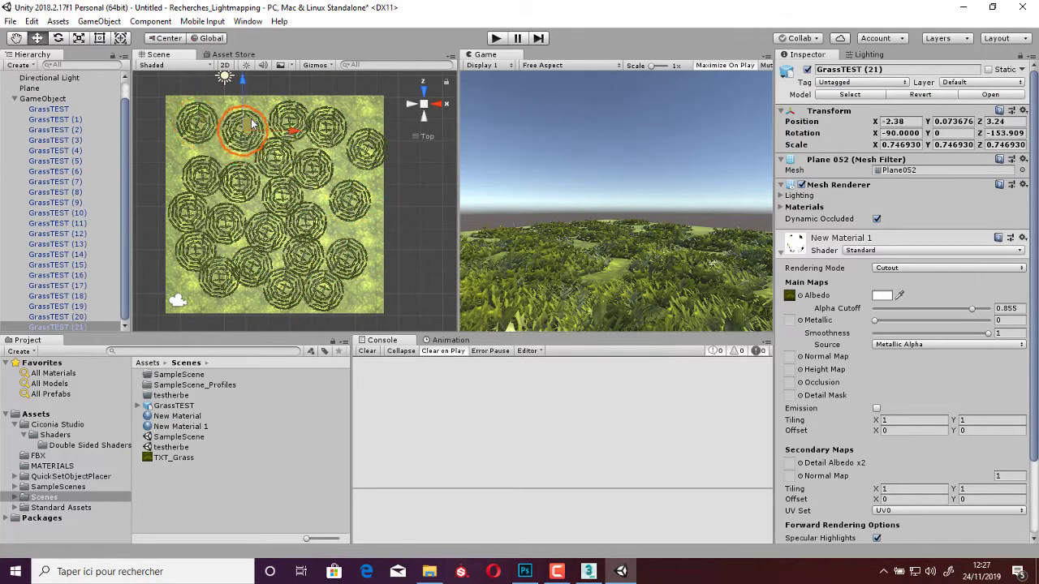
# Resize individual patches such as GrassTEST (9), (13) and (21) on the plane.
pyautogui.click(324, 170)
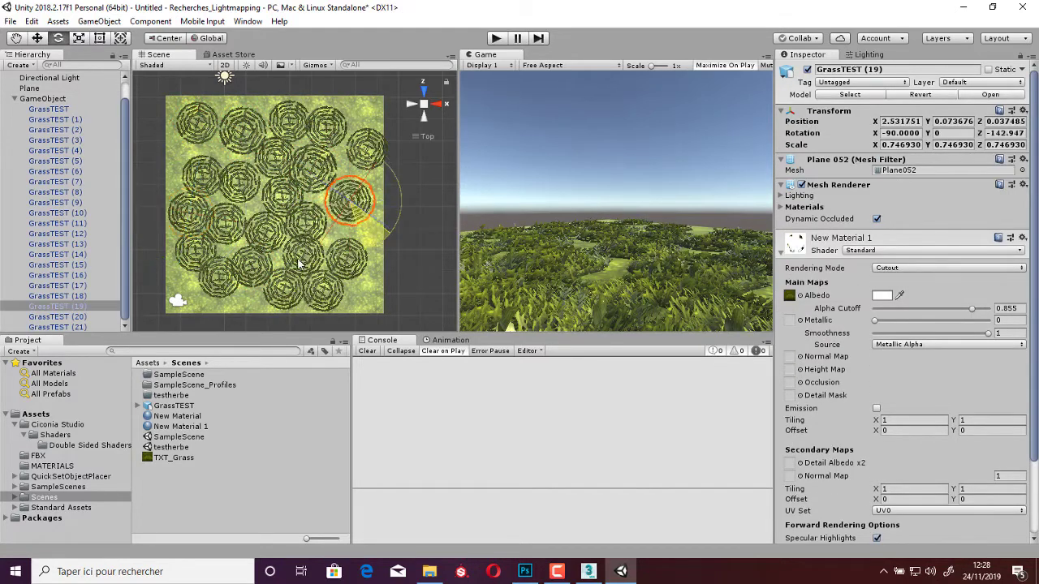
pyautogui.click(321, 308)
pyautogui.press('r')
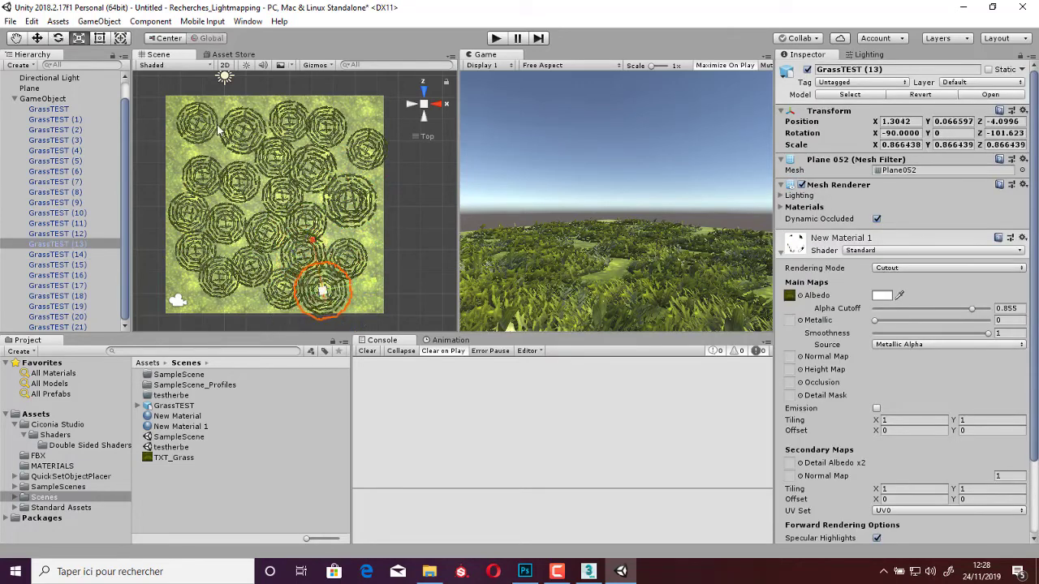
pyautogui.click(235, 139)
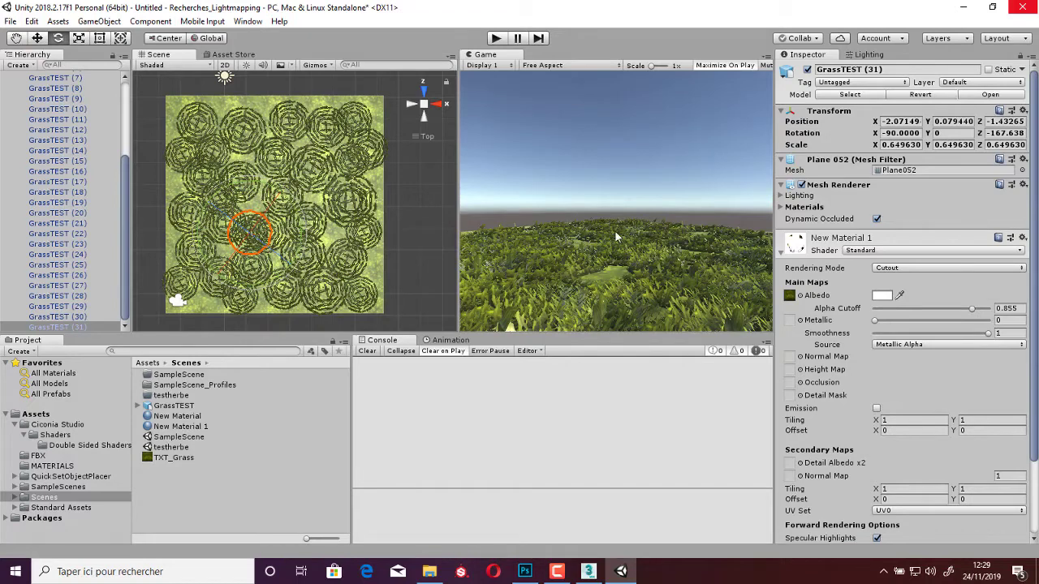
# Give the grass material a pale green albedo tint (CDDB9E) and Alpha Cutoff 0.706.
pyautogui.click(880, 296)
pyautogui.moveTo(839, 263); pyautogui.dragTo(832, 268)
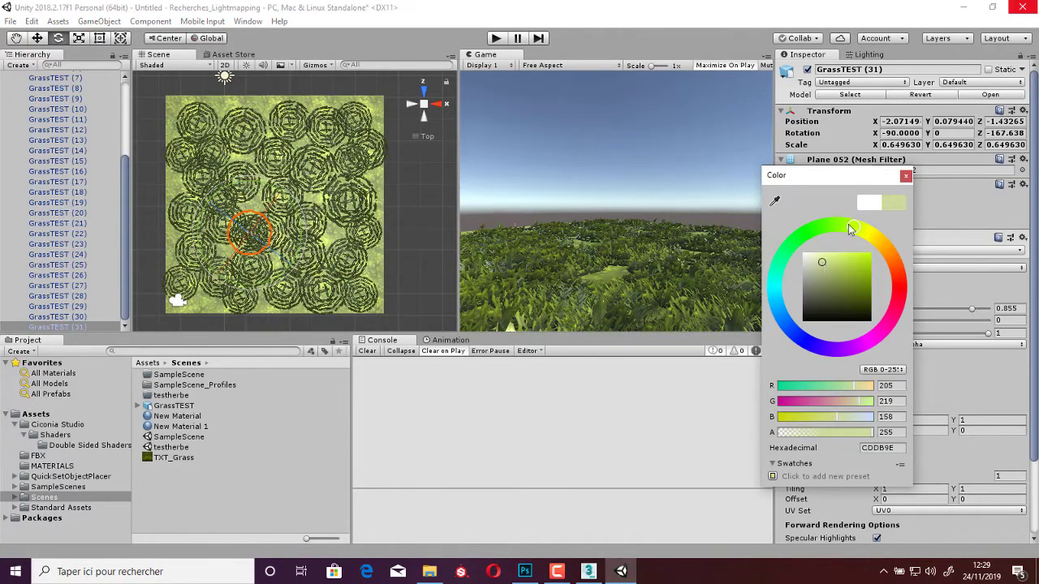
pyautogui.click(905, 175)
pyautogui.scroll(5, 49, 162)
pyautogui.scroll(-3, 49, 162)
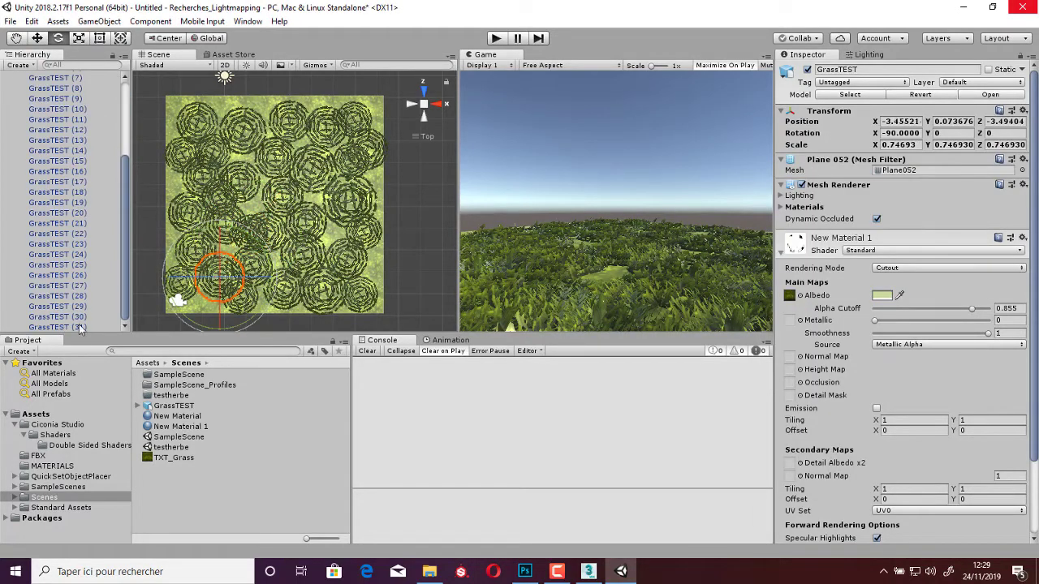
pyautogui.scroll(3, 72, 174)
pyautogui.moveTo(971, 309); pyautogui.dragTo(958, 310)
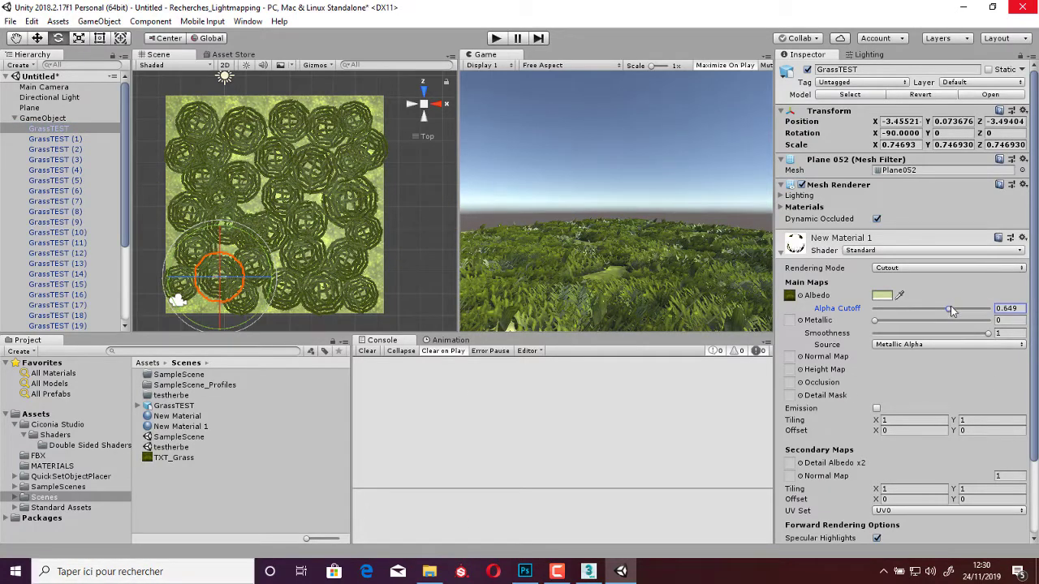
# Compute 32 × 248 in the system calculator, then close it.
pyautogui.press('XF86Calculator')
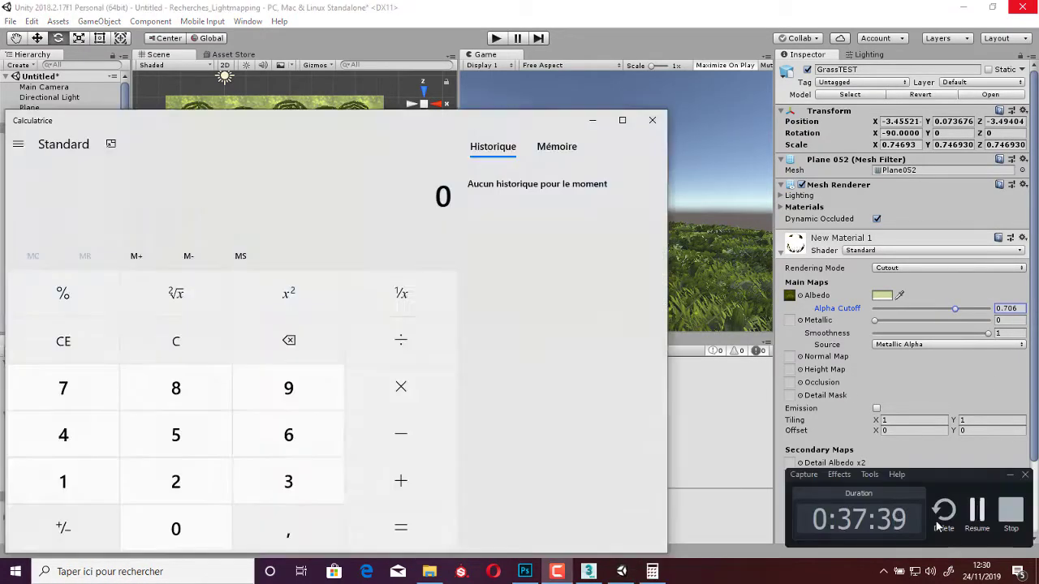
pyautogui.write('32*248')
pyautogui.click(401, 529)
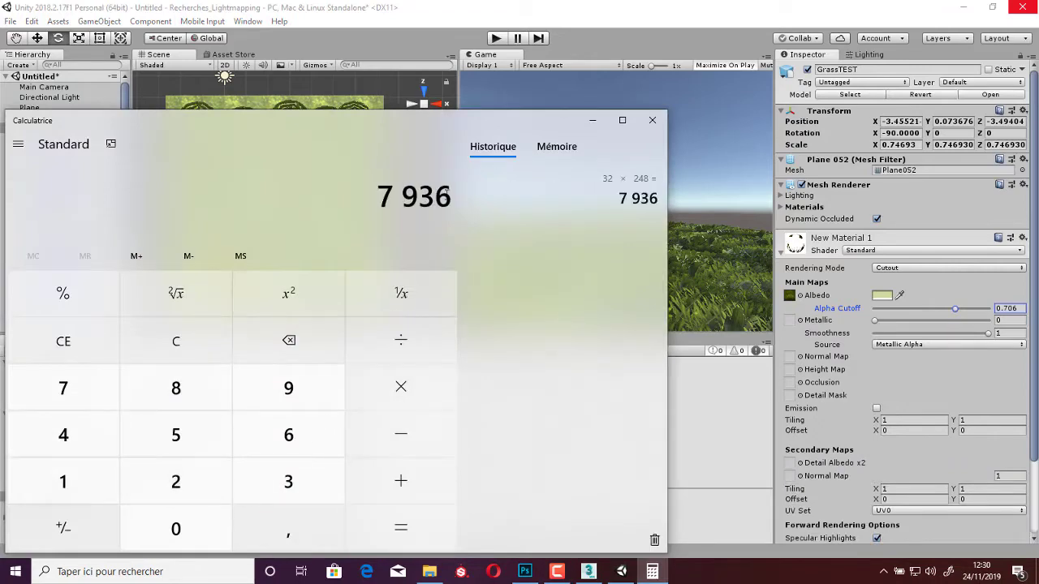
pyautogui.click(654, 120)
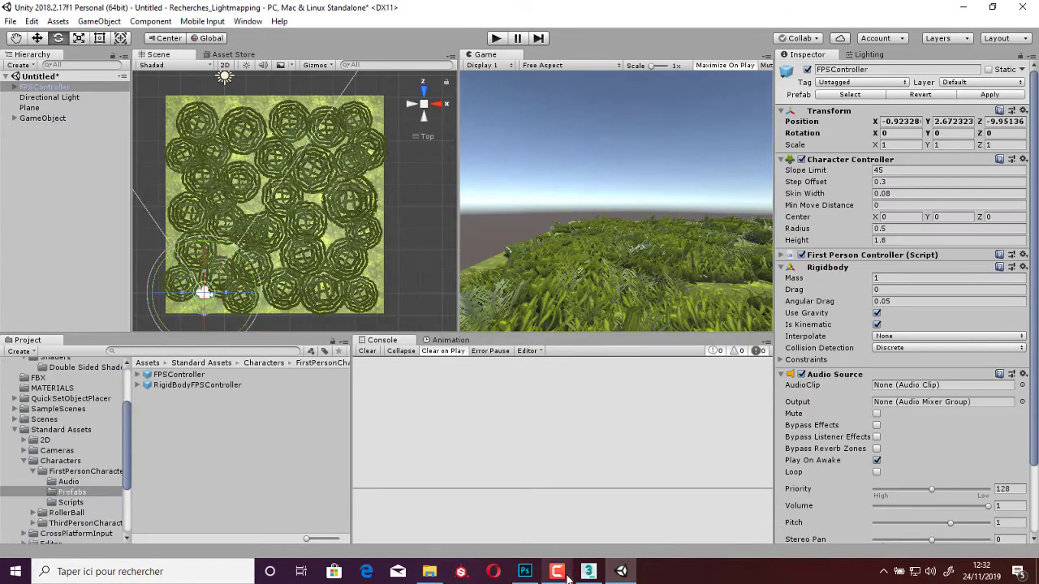
# Walk the grass field in play mode, then stop playing.
pyautogui.hotkey('ctrl', 'p')
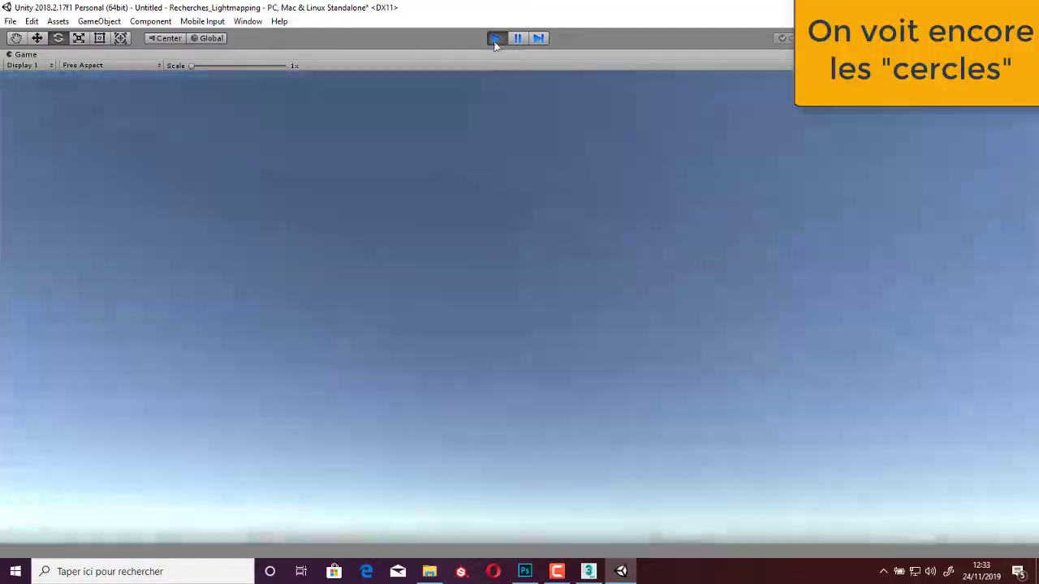
pyautogui.click(495, 38)
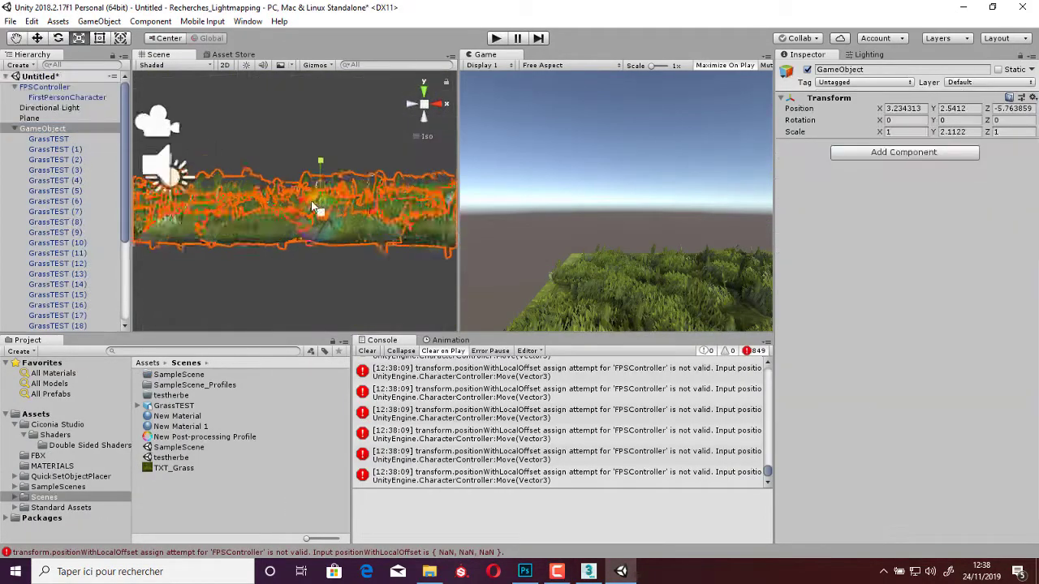
# Lower the grass group's Y scale to 1.847478 and move GrassTEST (32) left in Top view.
pyautogui.moveTo(313, 207); pyautogui.dragTo(327, 173)
pyautogui.click(423, 89)
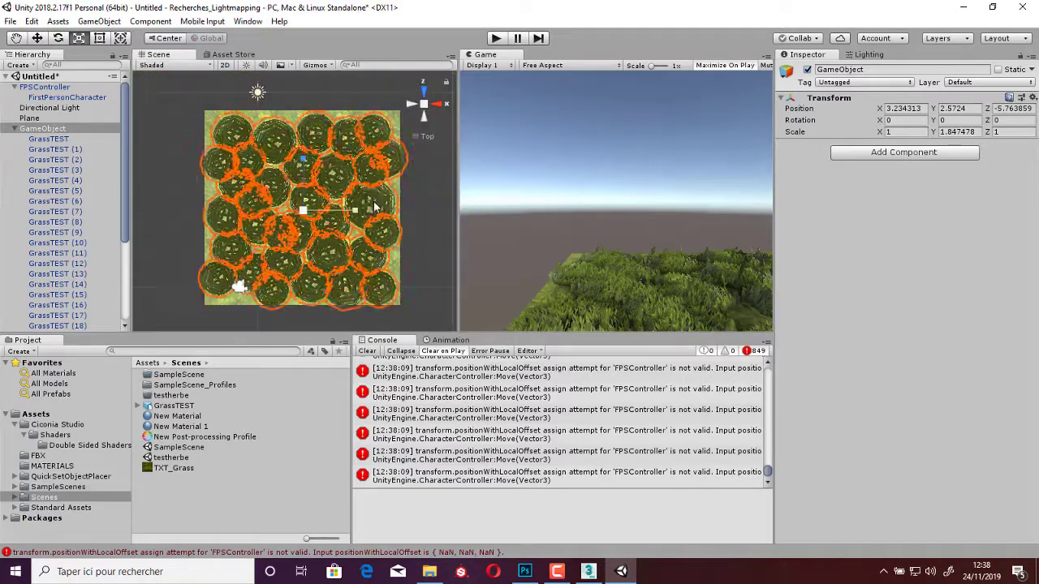
pyautogui.click(360, 209)
pyautogui.press('w')
pyautogui.moveTo(373, 216)
pyautogui.mouseDown()
pyautogui.moveTo(337, 216)
pyautogui.moveTo(361, 258)
pyautogui.mouseUp()
# Fill the bare gaps with rotated patch copies up to GrassTEST (38) and run play mode.
pyautogui.hotkey('ctrl', 'd')
pyautogui.hotkey('ctrl', 'd')
pyautogui.press('w')
pyautogui.moveTo(330, 219)
pyautogui.mouseDown()
pyautogui.moveTo(278, 220)
pyautogui.moveTo(317, 234)
pyautogui.mouseUp()
pyautogui.press('e')
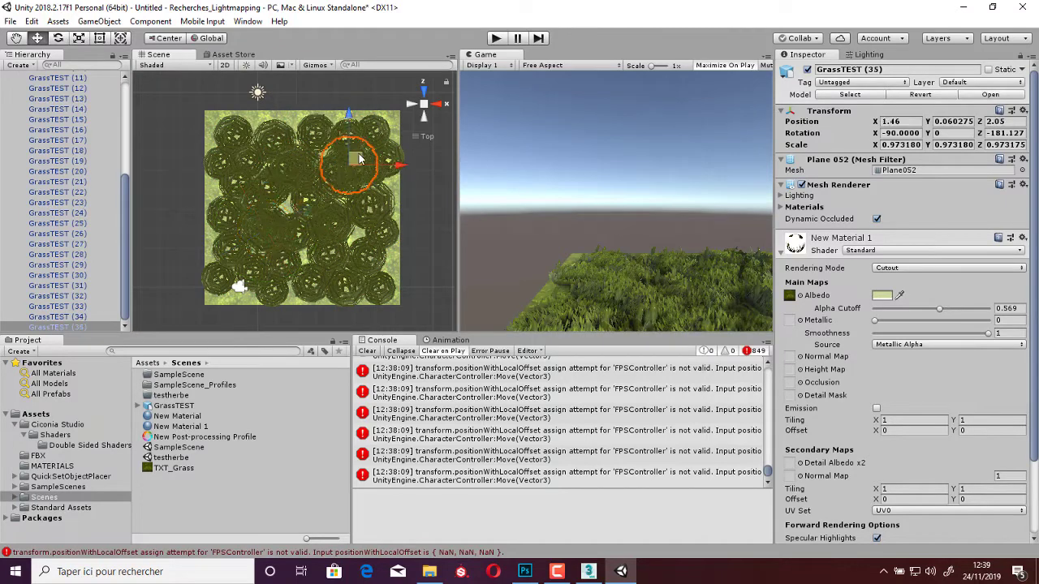
pyautogui.hotkey('ctrl', 'd')
pyautogui.hotkey('ctrl', 'd')
pyautogui.moveTo(359, 158)
pyautogui.mouseDown()
pyautogui.moveTo(344, 251)
pyautogui.moveTo(390, 210)
pyautogui.moveTo(253, 141)
pyautogui.mouseUp()
pyautogui.hotkey('ctrl', 'd')
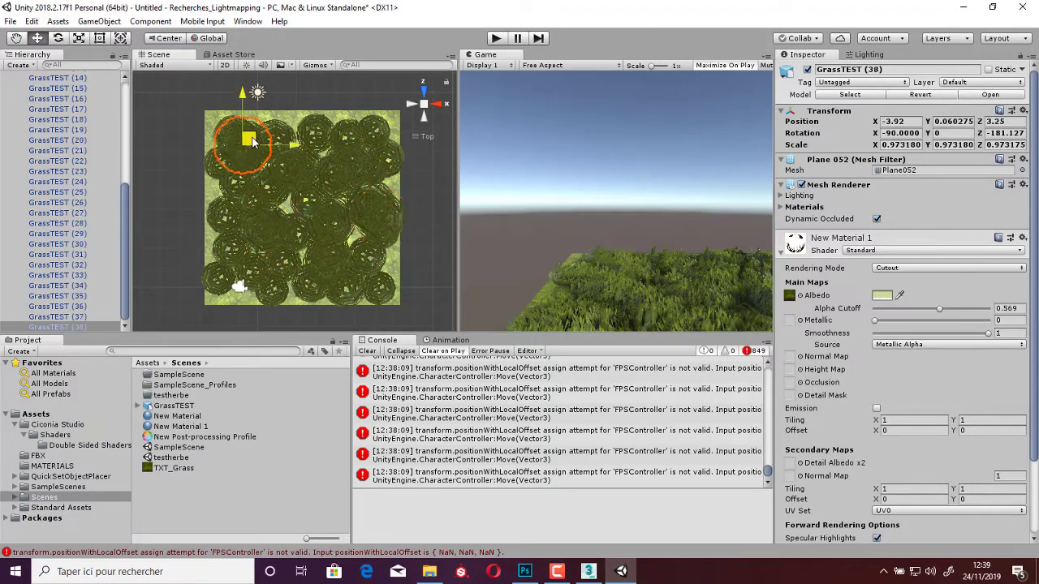
pyautogui.click(492, 38)
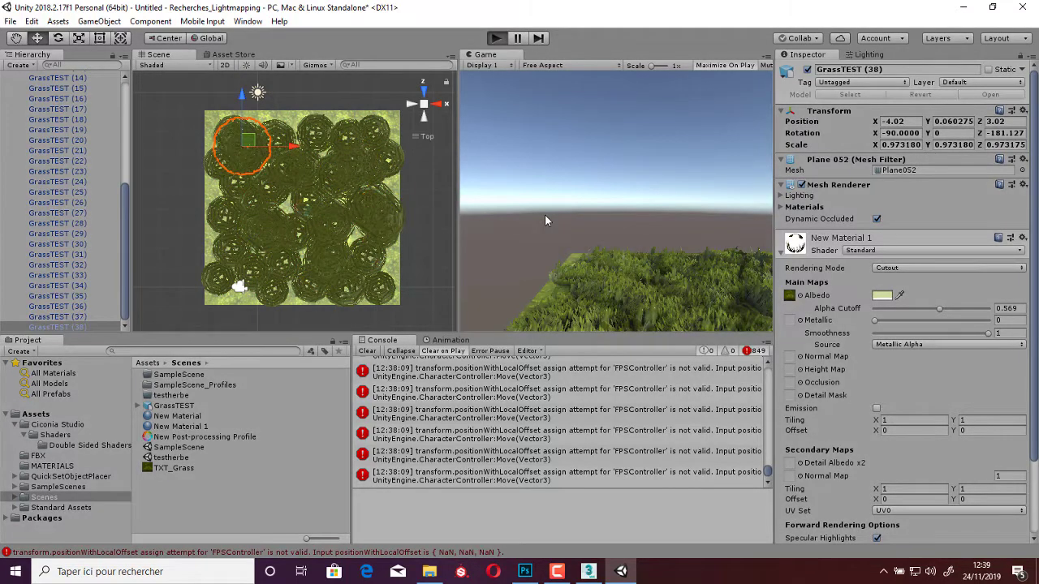